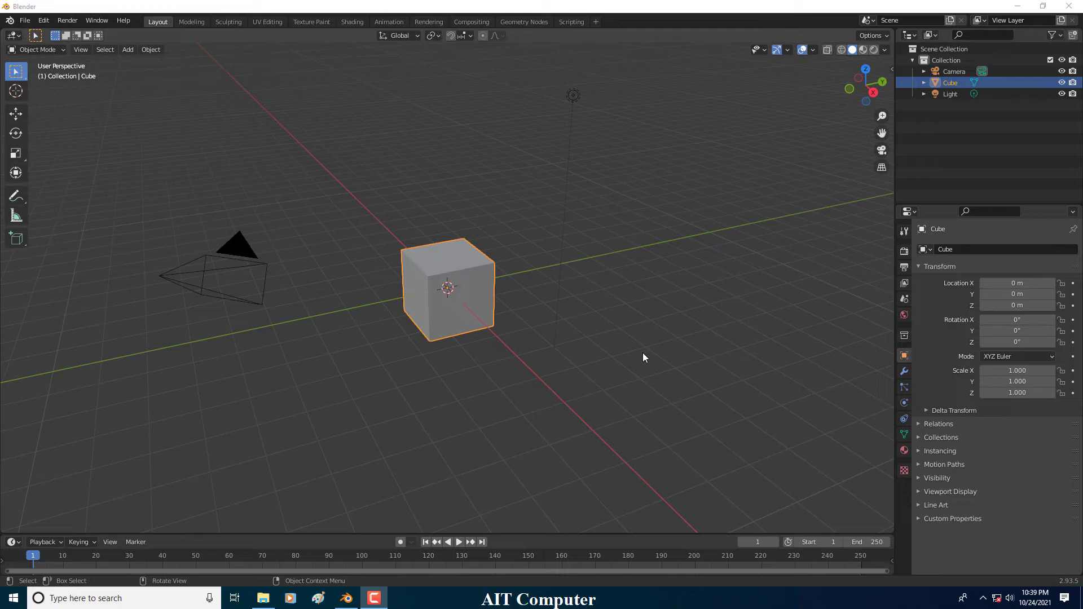
- Delete the camera and the light from the scene and select the remaining default cube
middle_click_drag(493, 314, 541, 271)
left_click_drag(506, 138, 676, 381)
key("Delete")
scroll(474, 307, "up", 2)
left_click(464, 305)
scroll(464, 307, "up", 7)
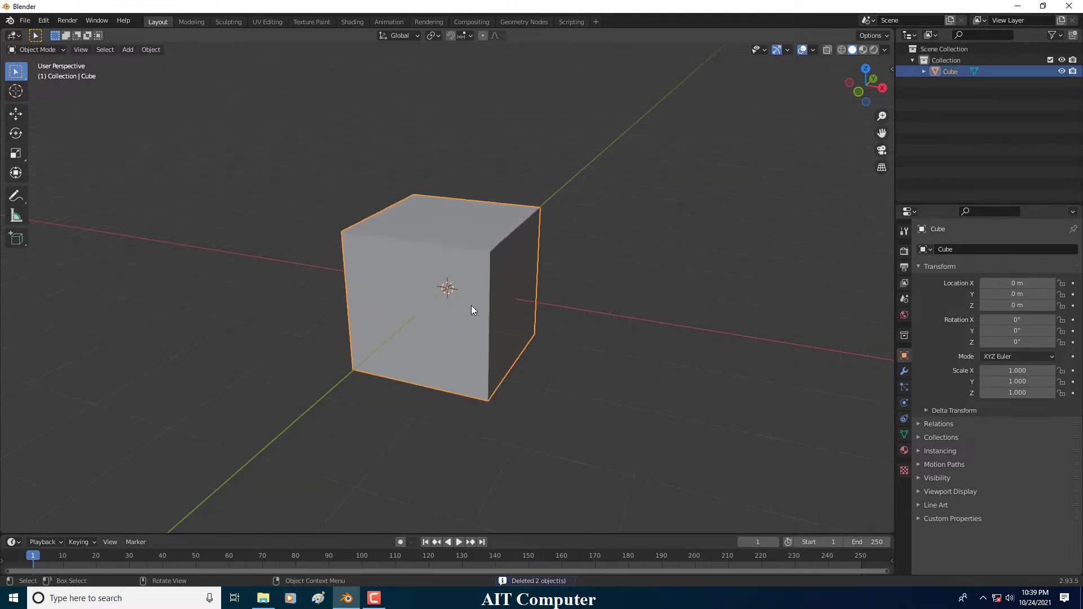
middle_click_drag(455, 314, 427, 200)
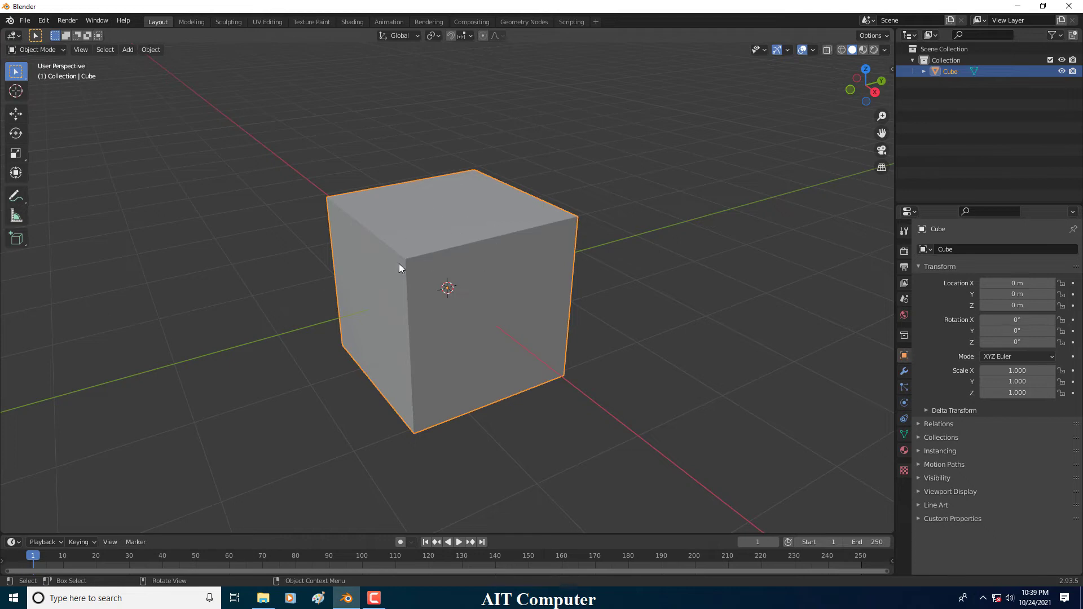
middle_click_drag(468, 260, 417, 262)
scroll(444, 263, "up", 1)
scroll(445, 263, "down", 1)
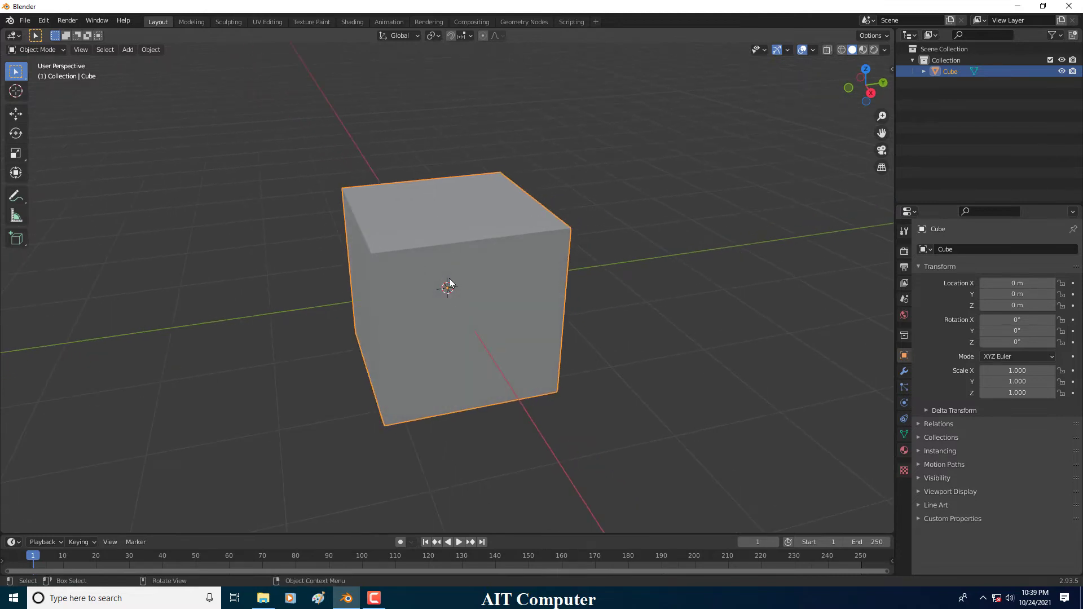
scroll(449, 278, "up", 1)
scroll(449, 279, "down", 1)
- Add a Subdivision Surface modifier to the cube and raise its viewport level until the cube looks like a smooth sphere
left_click(905, 370)
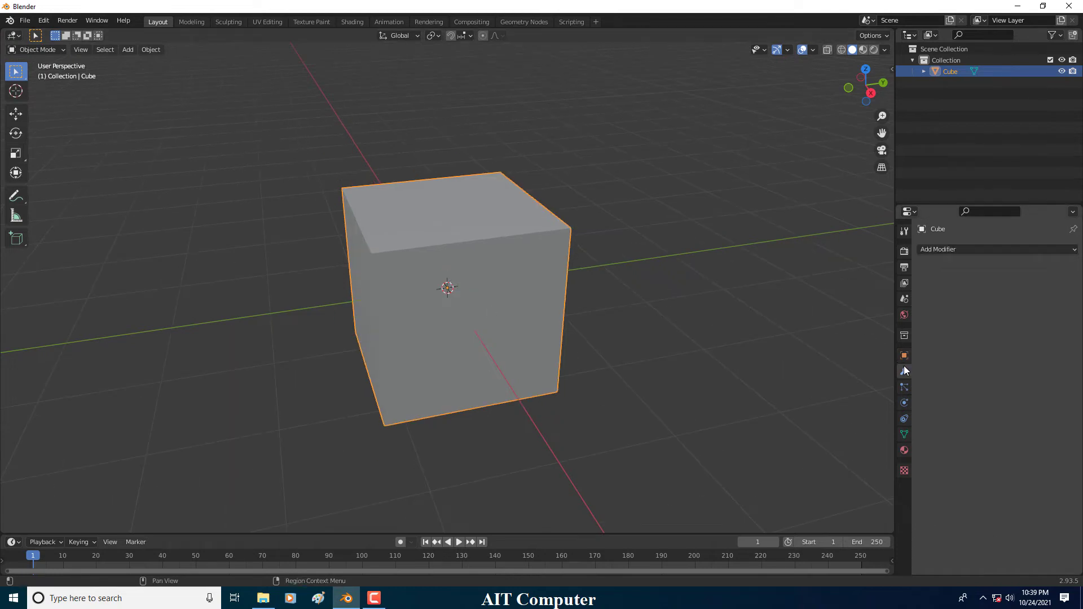
left_click(956, 253)
left_click(882, 456)
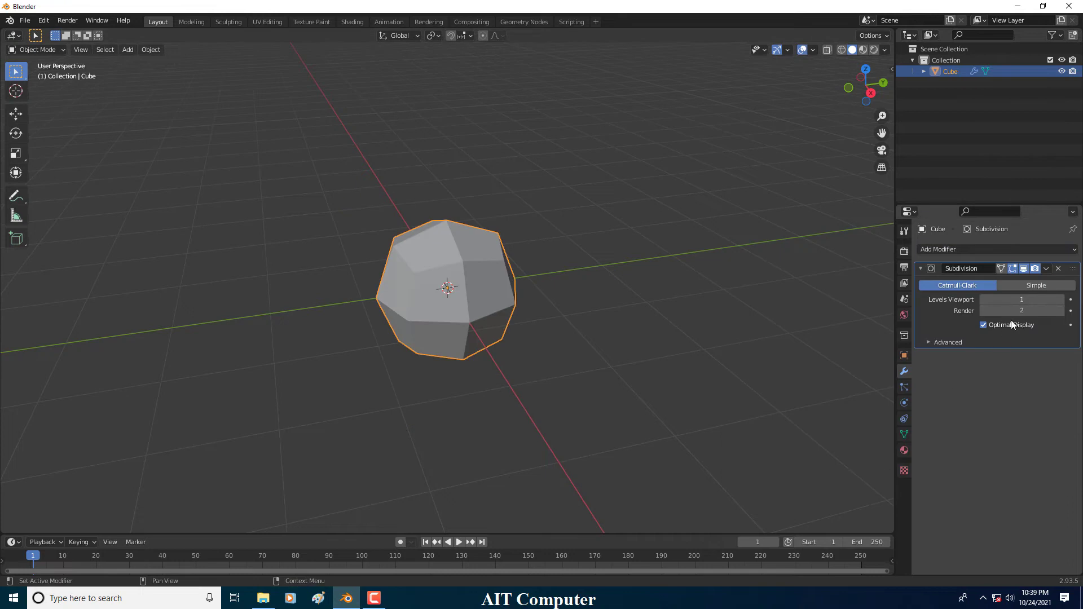
left_click(1060, 300)
left_click(1060, 299)
left_click(1060, 299)
left_click(1060, 300)
left_click(1060, 300)
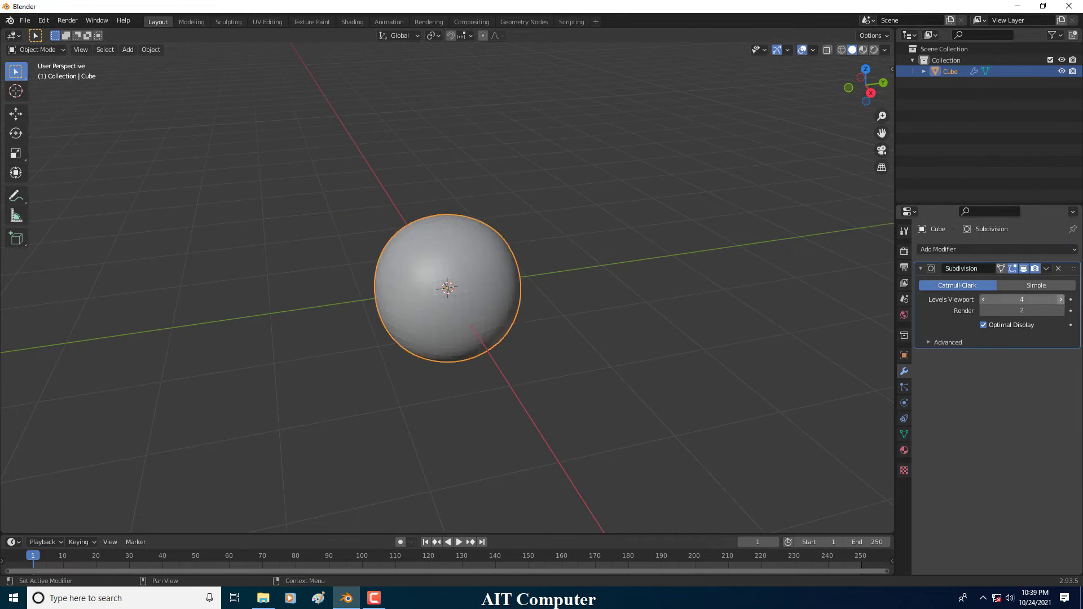
- Apply the subdivision modifier, and add and apply a second Subdivision Surface modifier with its default levels
left_click(1044, 269)
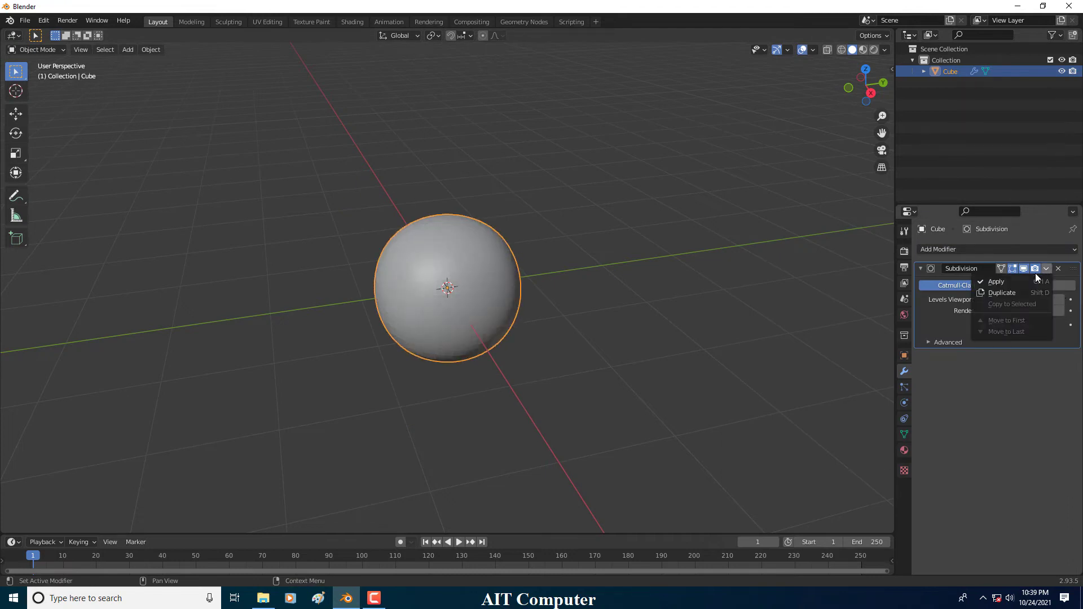
left_click(1010, 283)
left_click(990, 249)
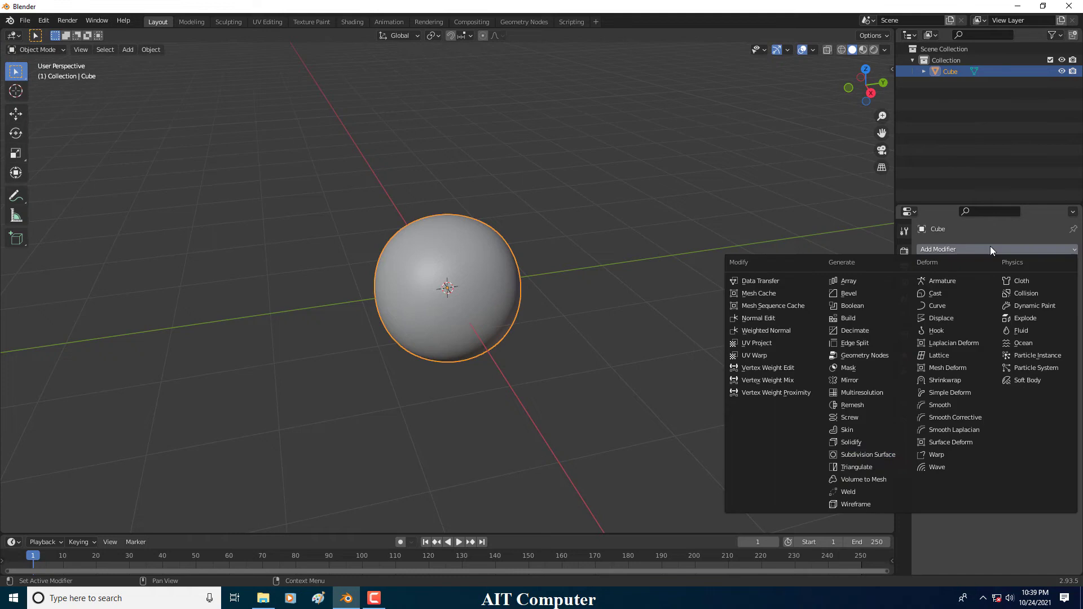
left_click(868, 454)
left_click(1046, 269)
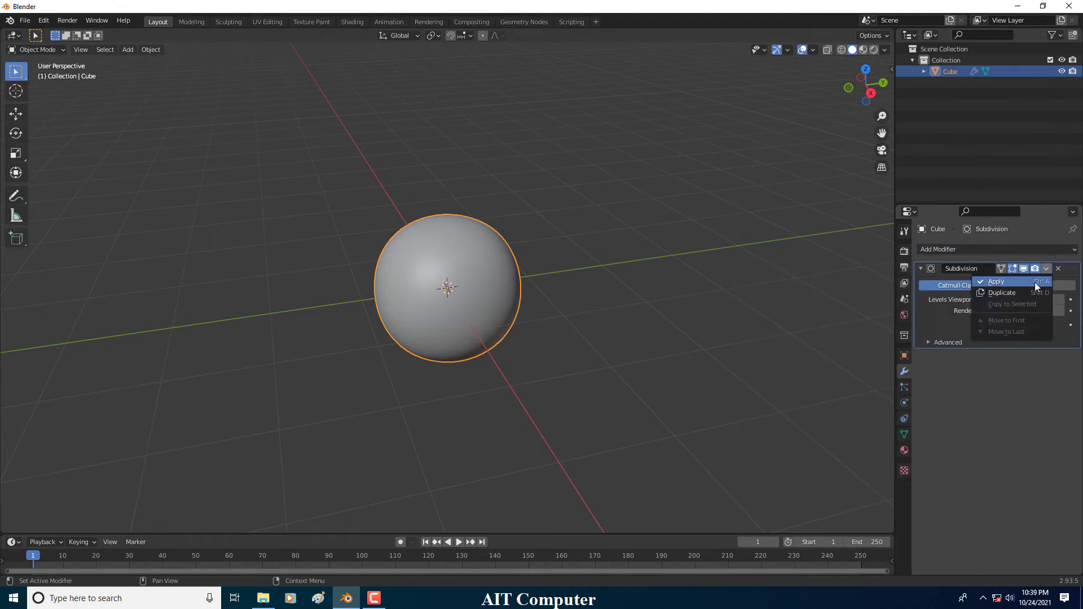
left_click(1013, 282)
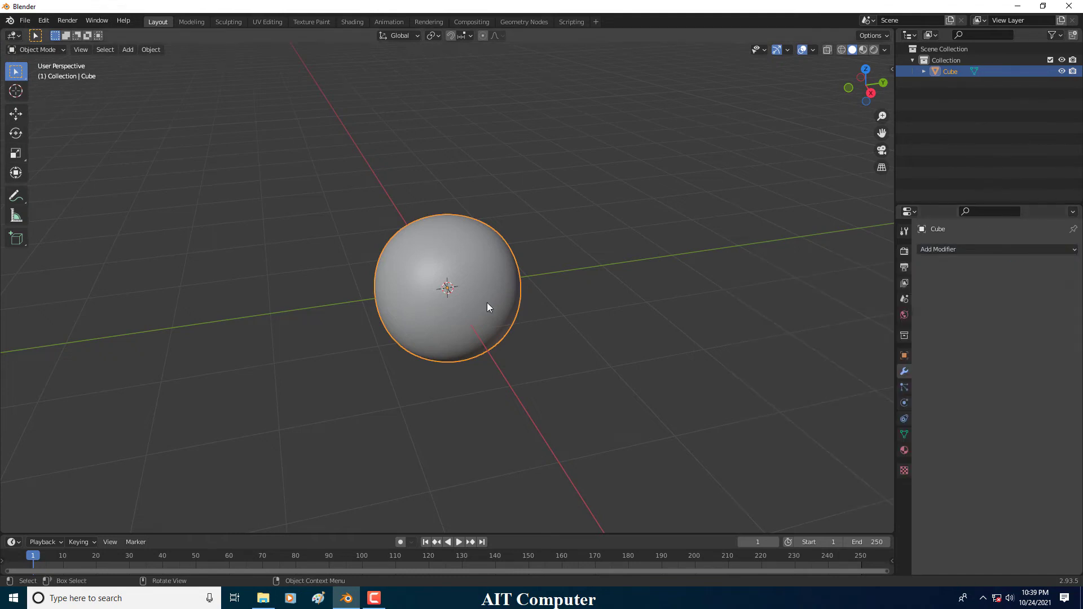
- Show the wireframe overlay to examine the mesh density of the subdivided cube, and hide it again
left_click(812, 50)
left_click(740, 241)
scroll(444, 282, "up", 6)
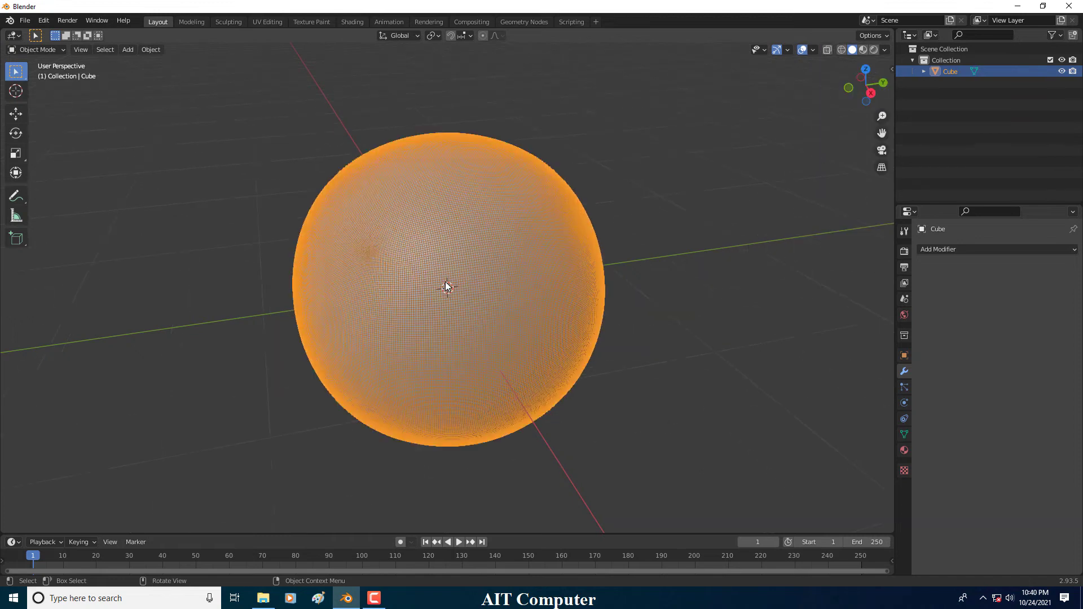
scroll(472, 274, "down", 1)
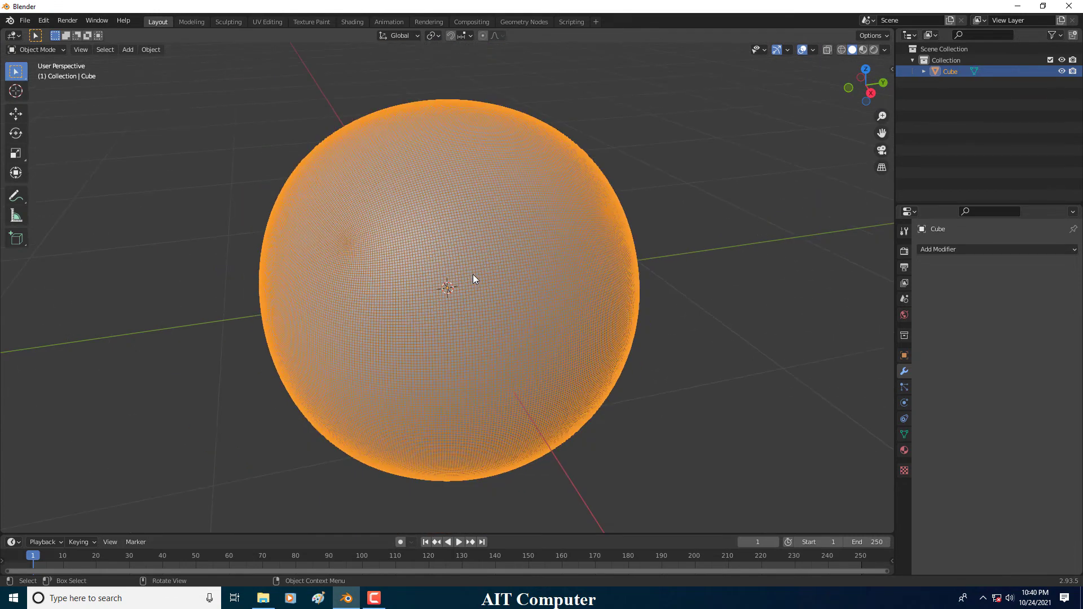
left_click(813, 52)
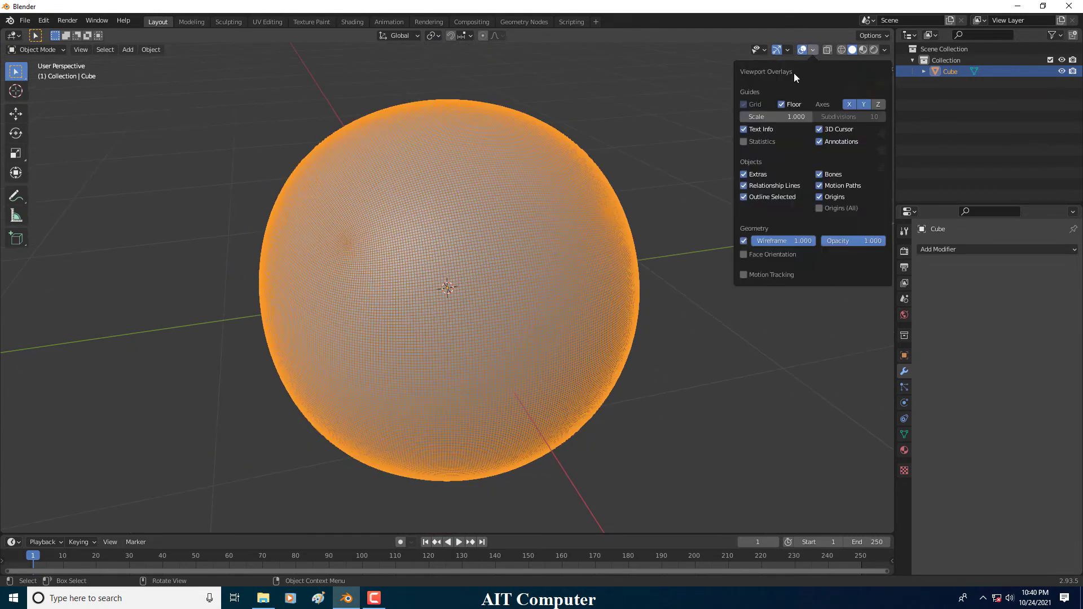
left_click(743, 241)
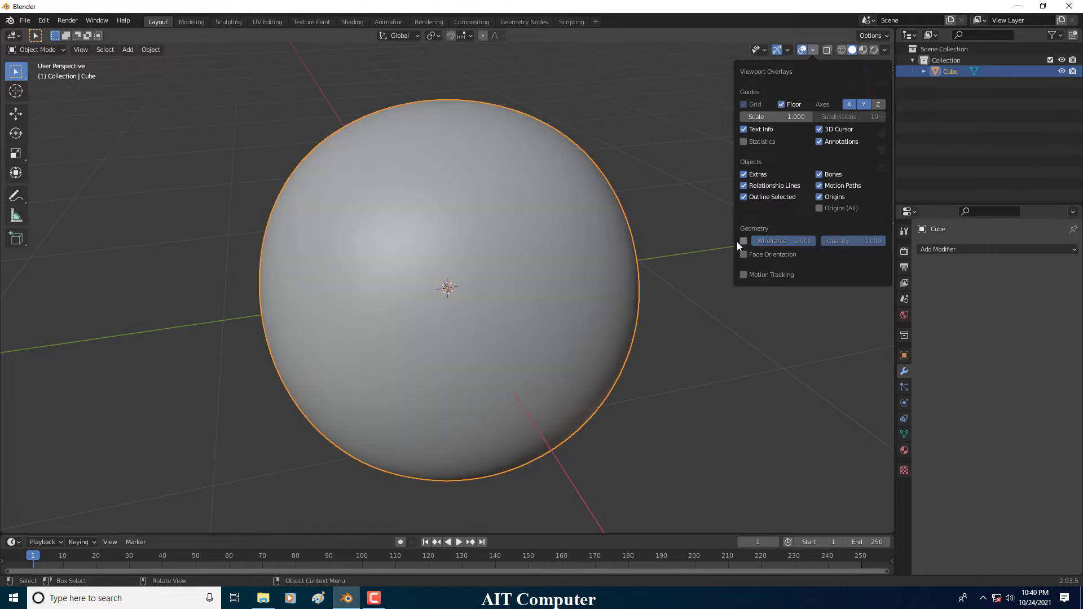
scroll(427, 257, "down", 2)
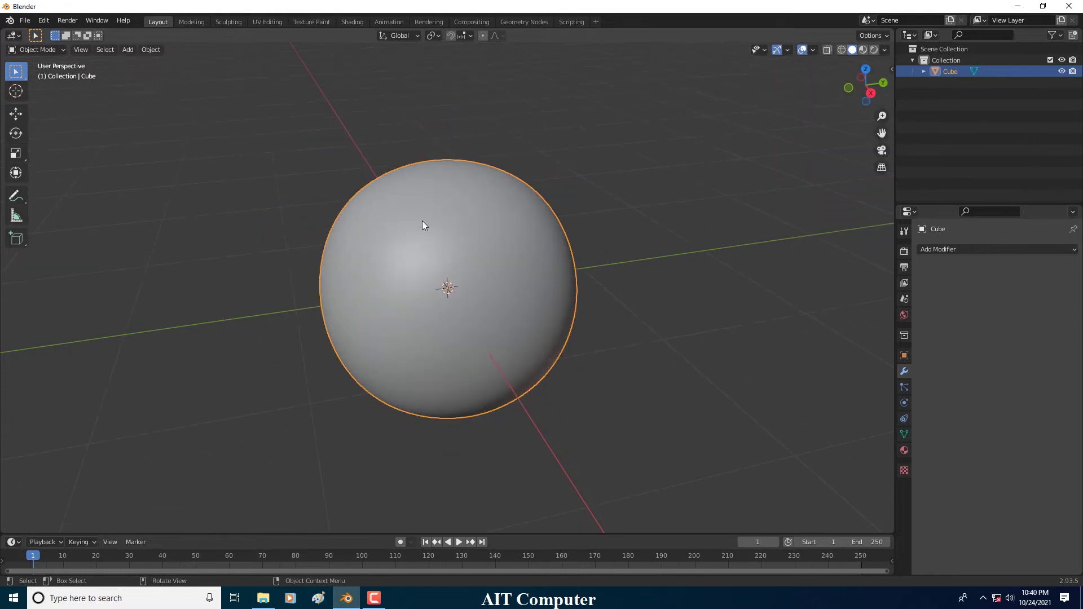
- Switch to the Sculpting workspace and change the viewport shading's MatCap to the red clay material
left_click(228, 21)
scroll(459, 257, "up", 3)
mouse_move(511, 269)
middle_mouse_down()
mouse_move(490, 273)
mouse_move(477, 242)
middle_mouse_up()
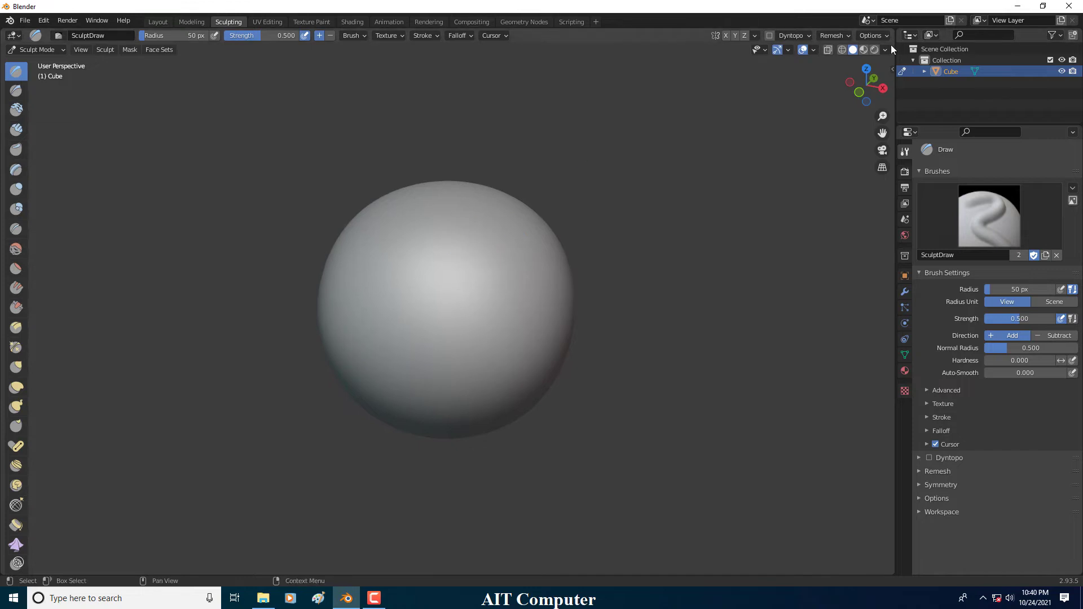
left_click(891, 46)
left_click(865, 122)
left_click(682, 176)
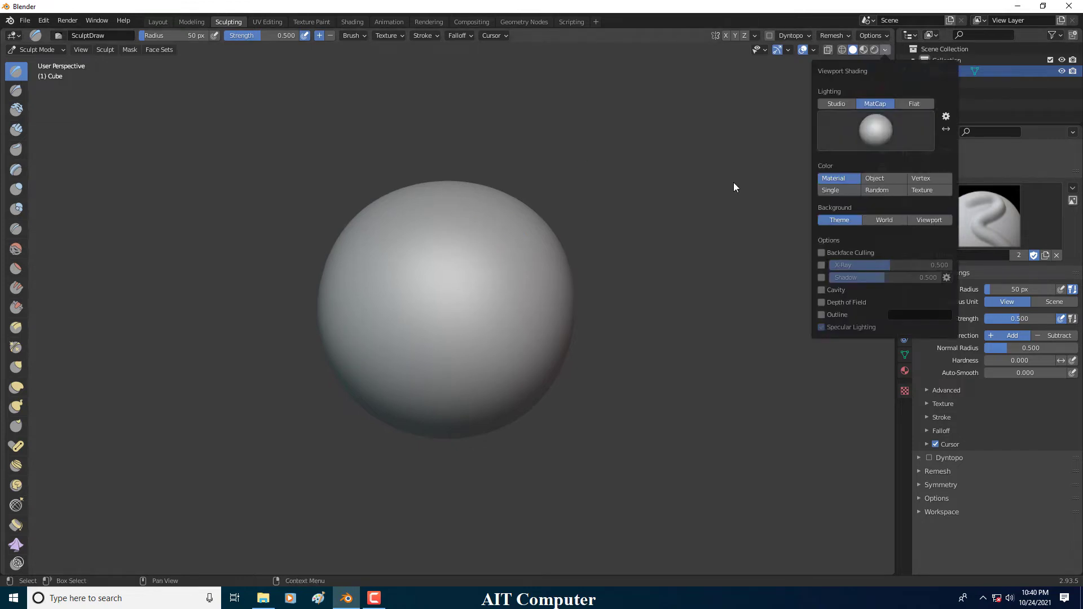
left_click(887, 49)
left_click(871, 132)
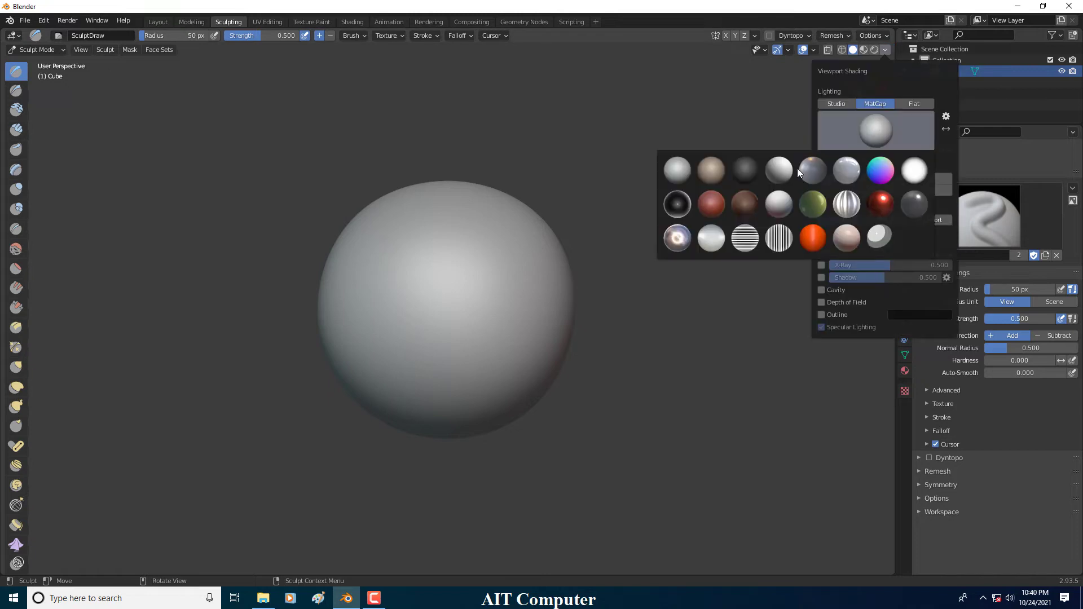
left_click(713, 200)
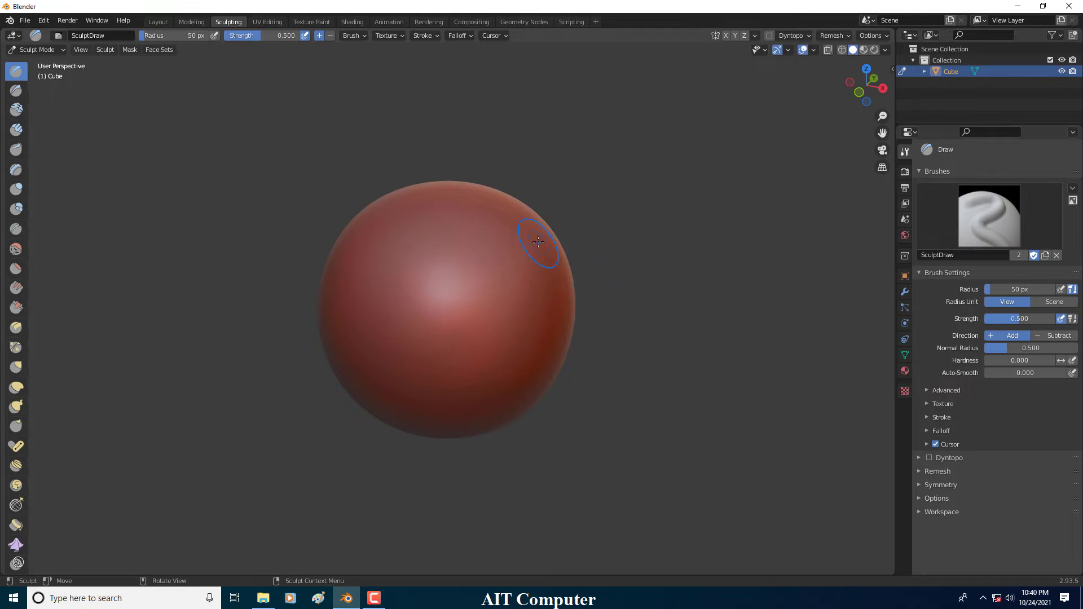
- Return to the Layout workspace in Object Mode and delete the subdivided cube
left_click(46, 52)
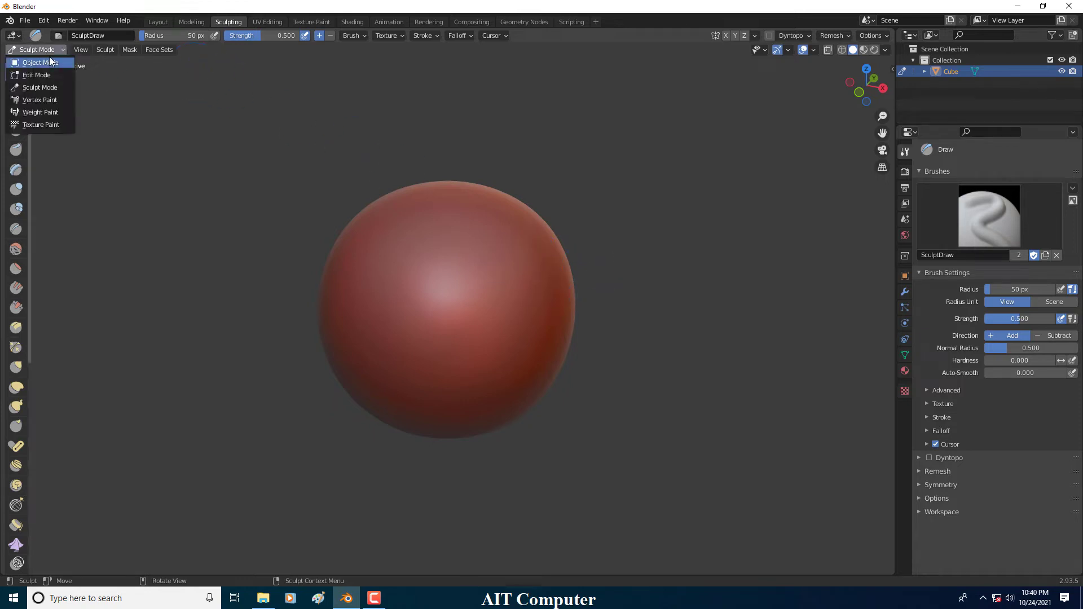
left_click(53, 49)
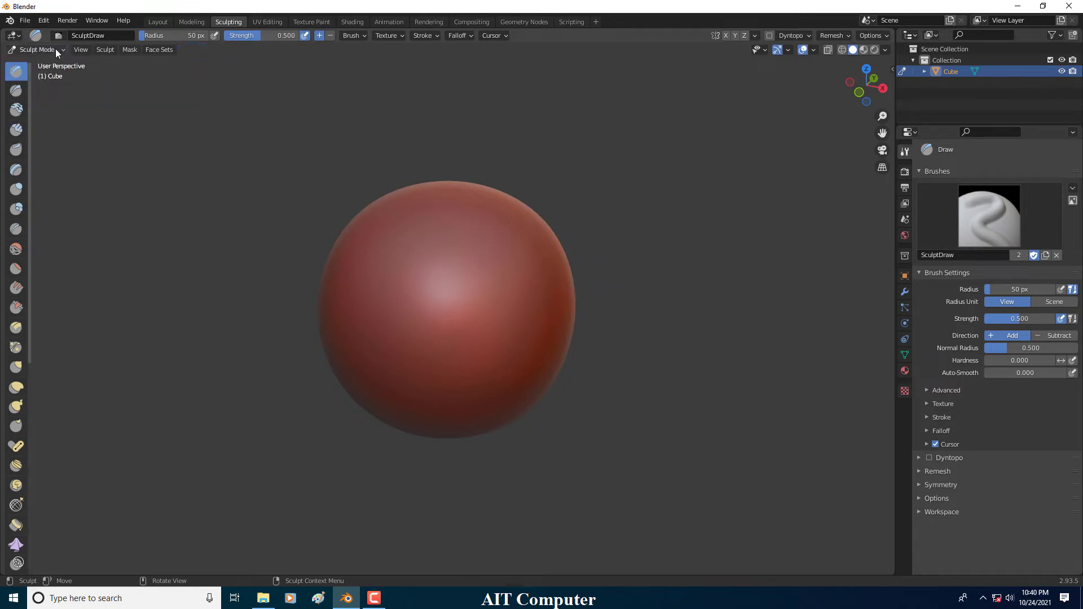
left_click(161, 22)
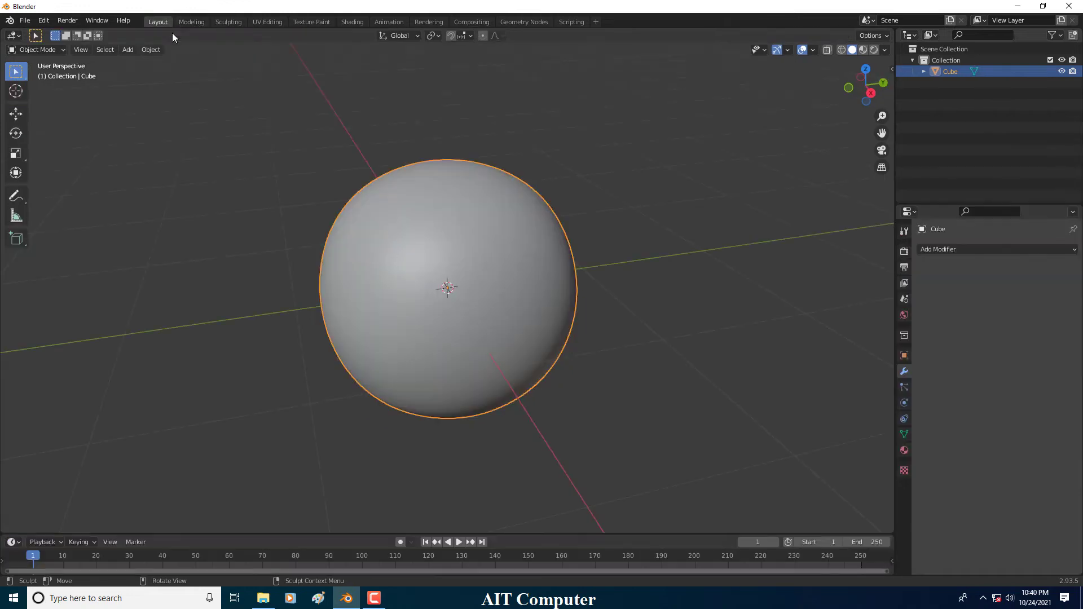
left_click(43, 50)
left_click(43, 51)
left_click(47, 48)
left_click(51, 63)
key("alt+a")
left_click(471, 309)
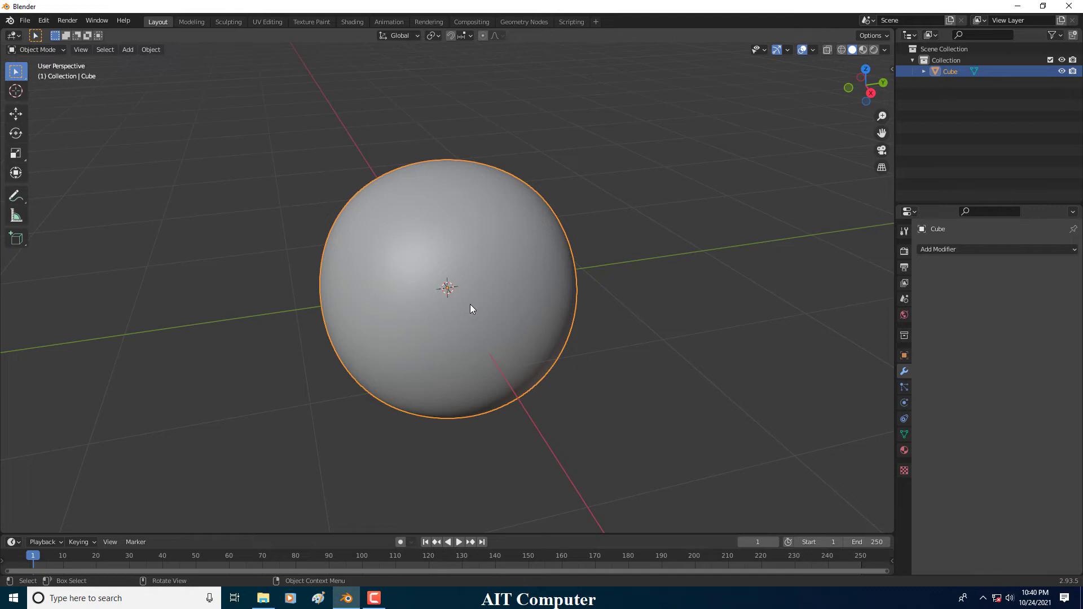
key("Delete")
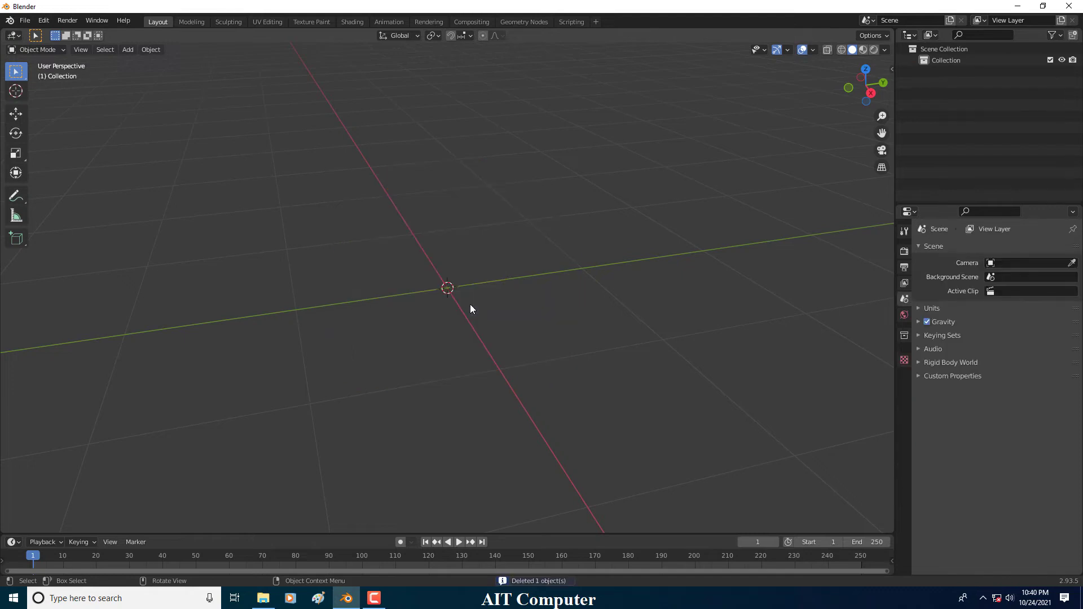
- Add a UV Sphere mesh at the scene origin and leave it selected
key("shift+a")
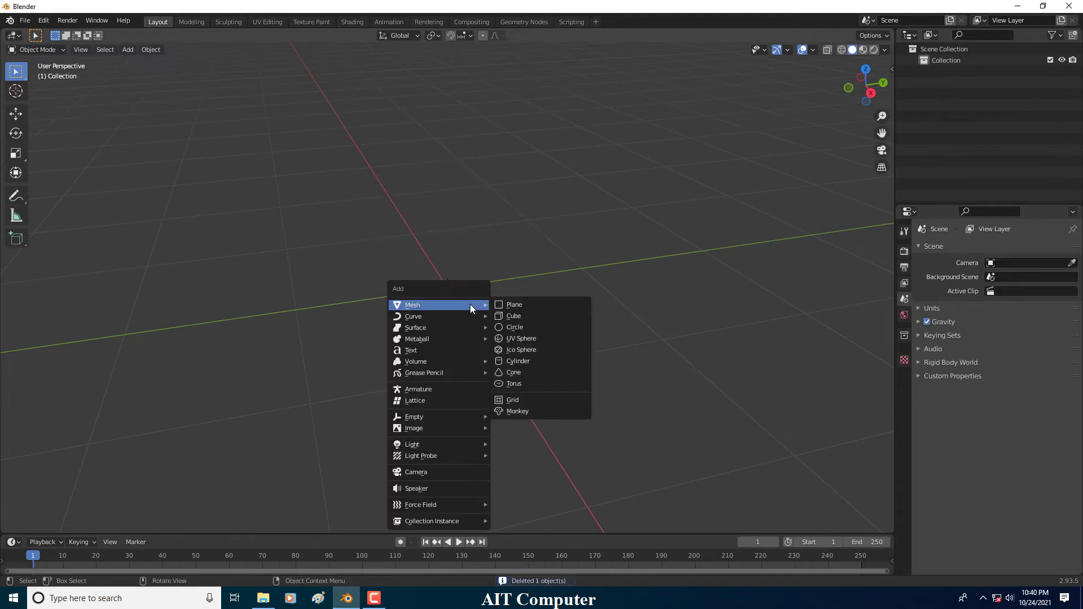
left_click(520, 338)
scroll(492, 310, "down", 3)
scroll(523, 300, "down", 1)
left_click(620, 293)
left_click(486, 288)
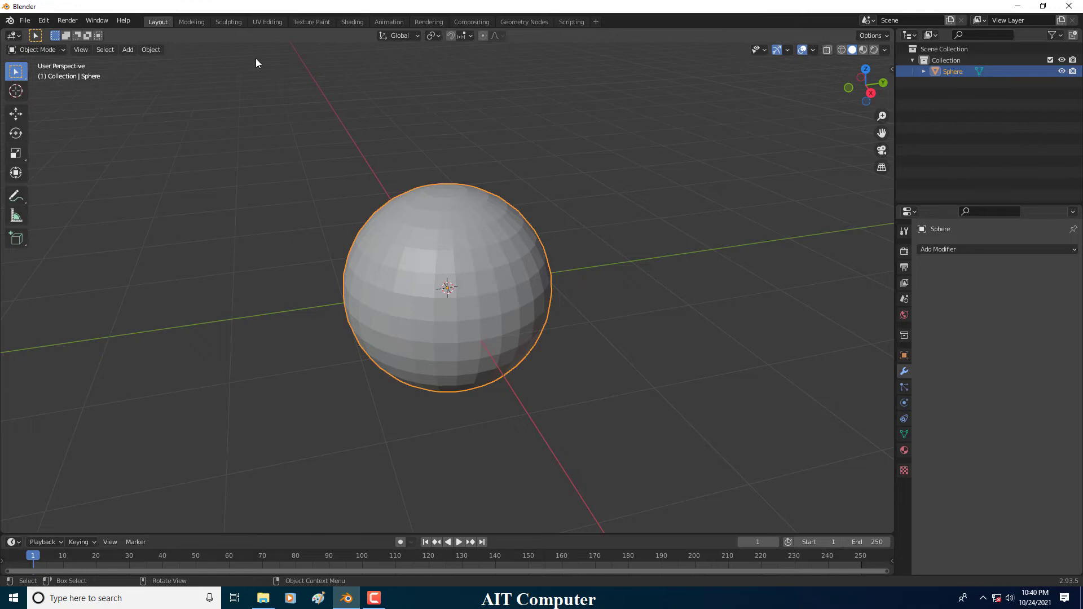
- Open the UV sphere in the Sculpting workspace and look at the Remesh settings
left_click(229, 21)
scroll(508, 241, "up", 3)
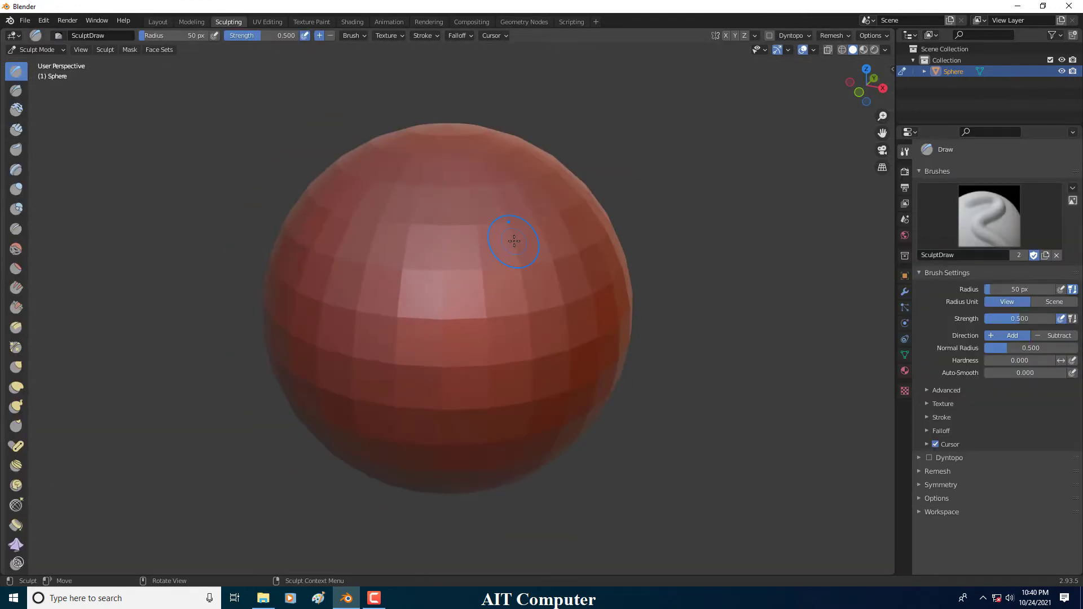
left_click(831, 34)
left_click(831, 35)
left_click(831, 35)
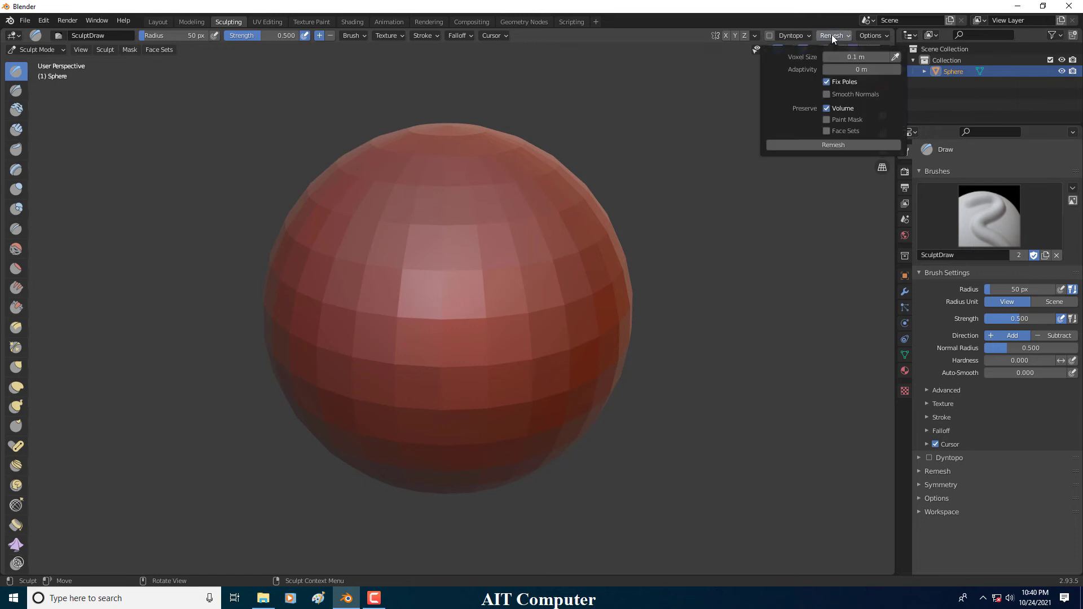
left_click(831, 35)
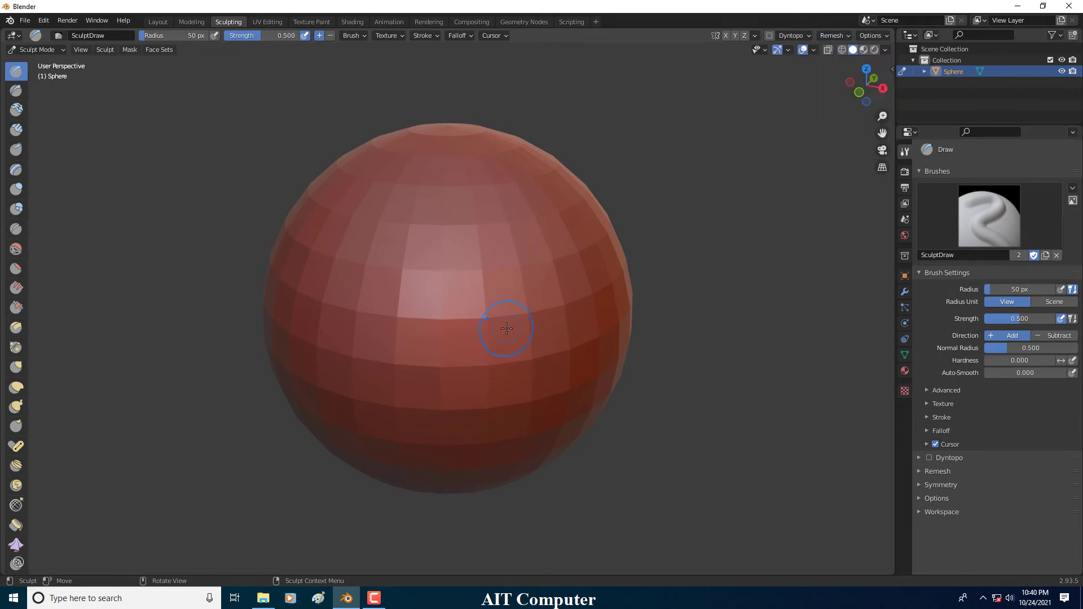
- Voxel-remesh the sphere with a voxel size of about 0.013 and turn on the wireframe overlay to show its topology
key("shift+r")
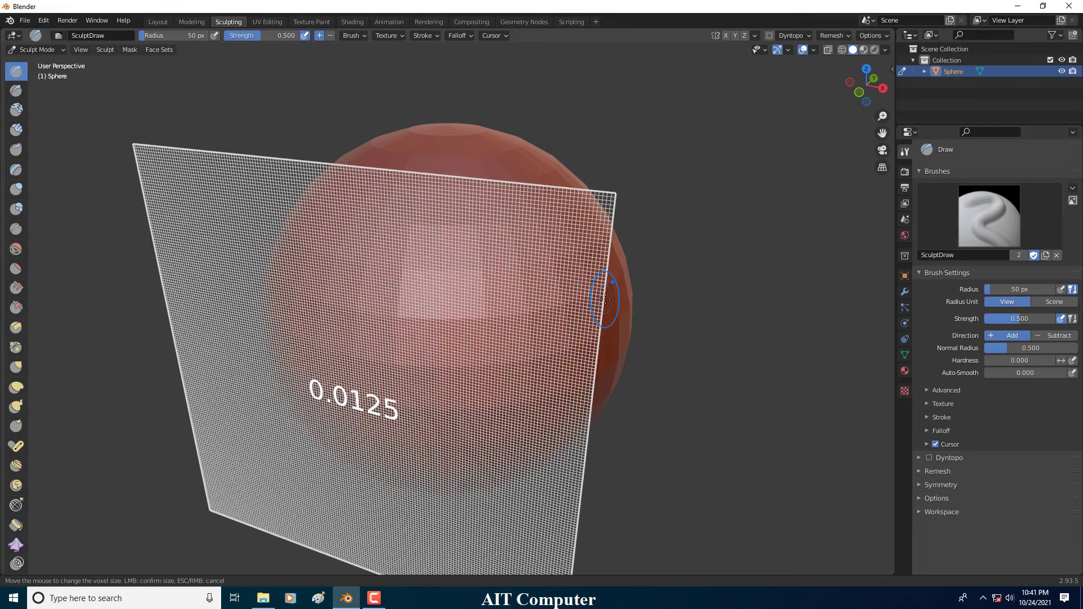
left_click(604, 299)
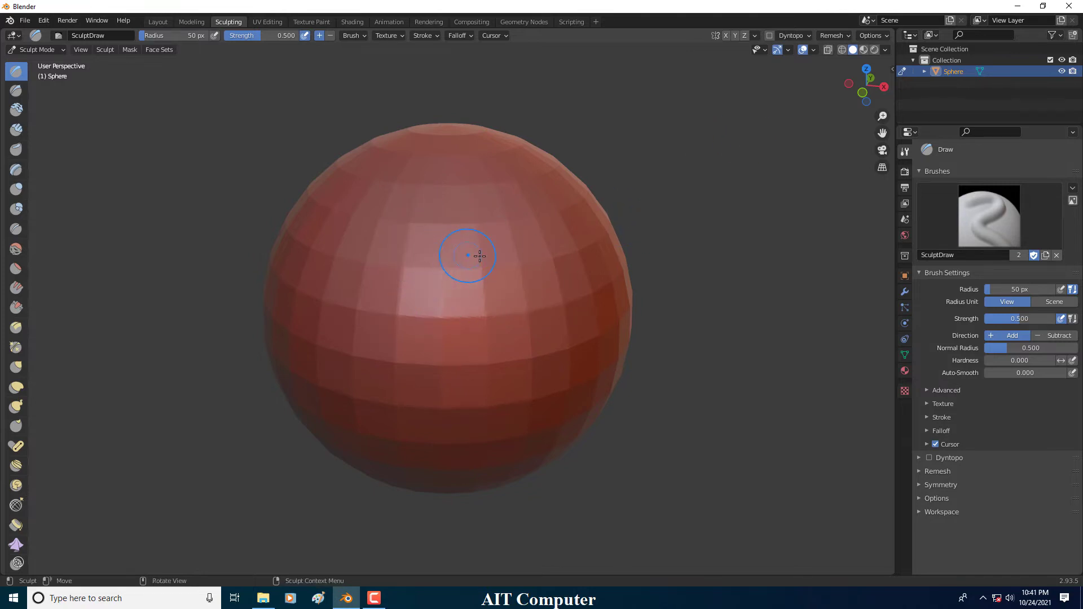
key("r")
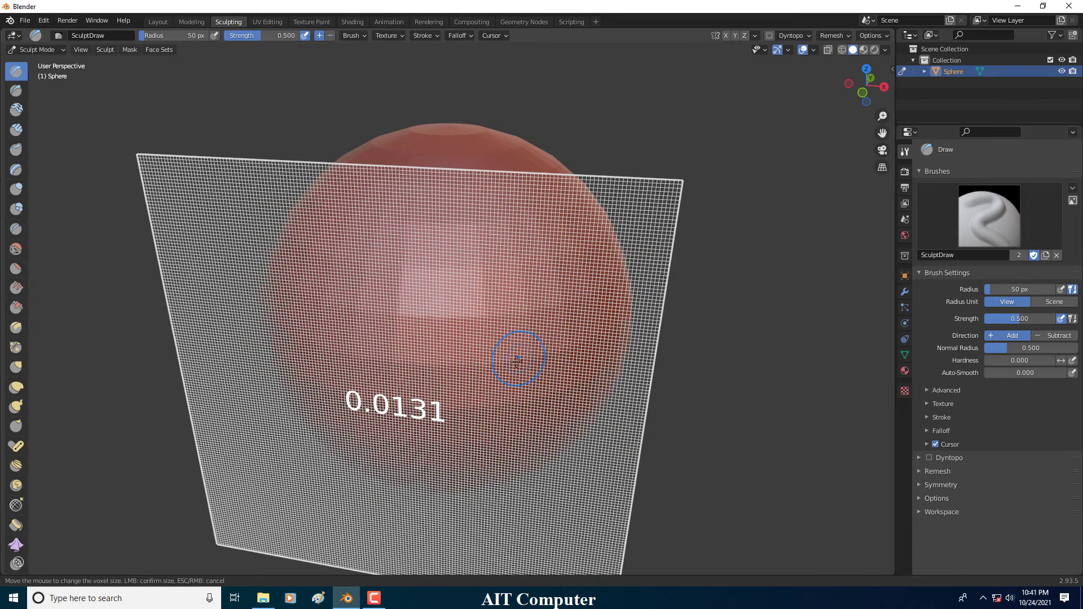
left_click(609, 309)
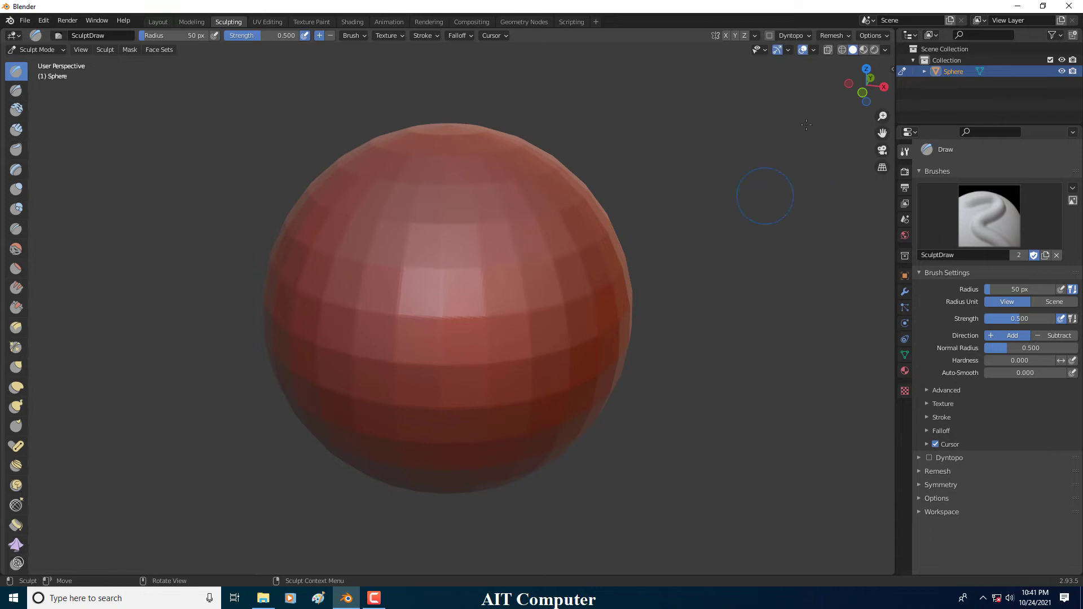
left_click(813, 49)
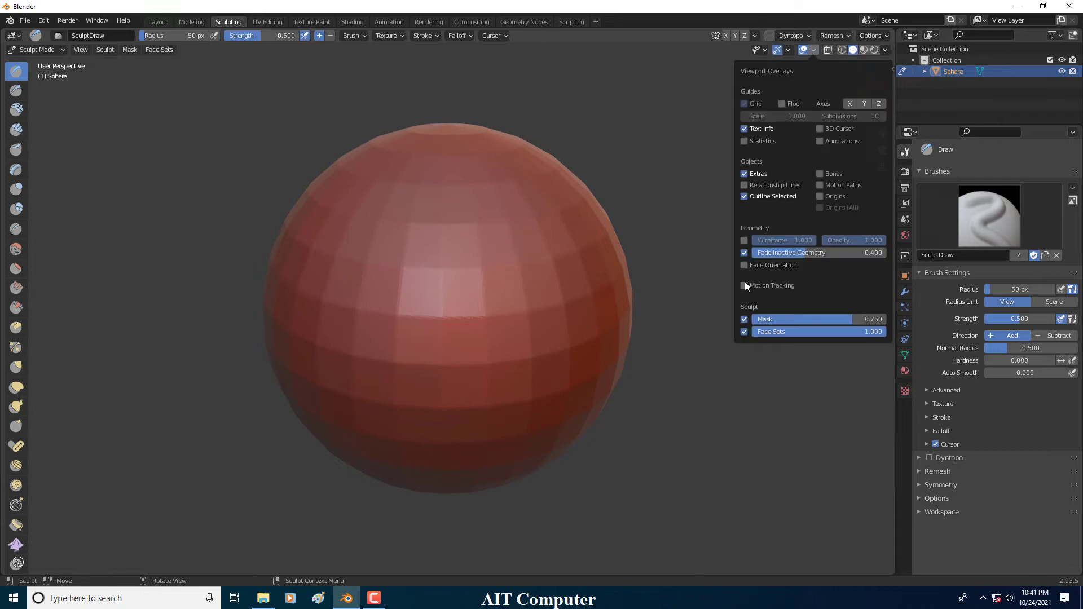
left_click(744, 240)
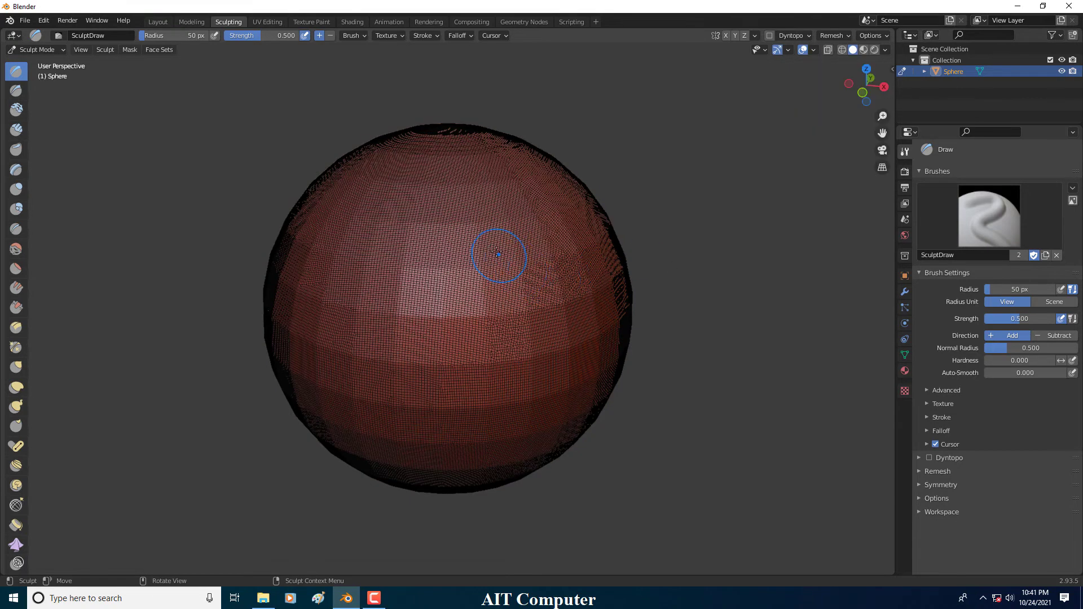
- Sculpt raised test strokes with the Draw brush on the front of the remeshed sphere
mouse_move(519, 240)
middle_mouse_down()
mouse_move(516, 340)
mouse_move(402, 345)
middle_mouse_up()
middle_click_drag(428, 242, 496, 243)
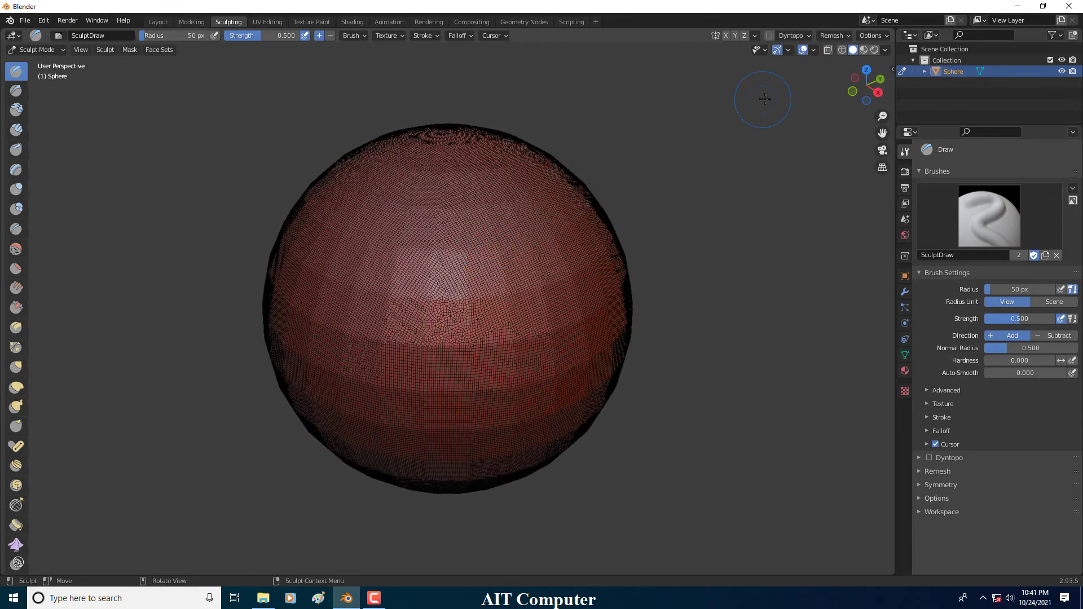
left_click(842, 37)
middle_click_drag(502, 242, 498, 247)
mouse_move(471, 217)
left_mouse_down()
mouse_move(420, 339)
mouse_move(428, 367)
mouse_move(468, 315)
mouse_move(519, 285)
mouse_move(510, 361)
mouse_move(493, 330)
left_mouse_up()
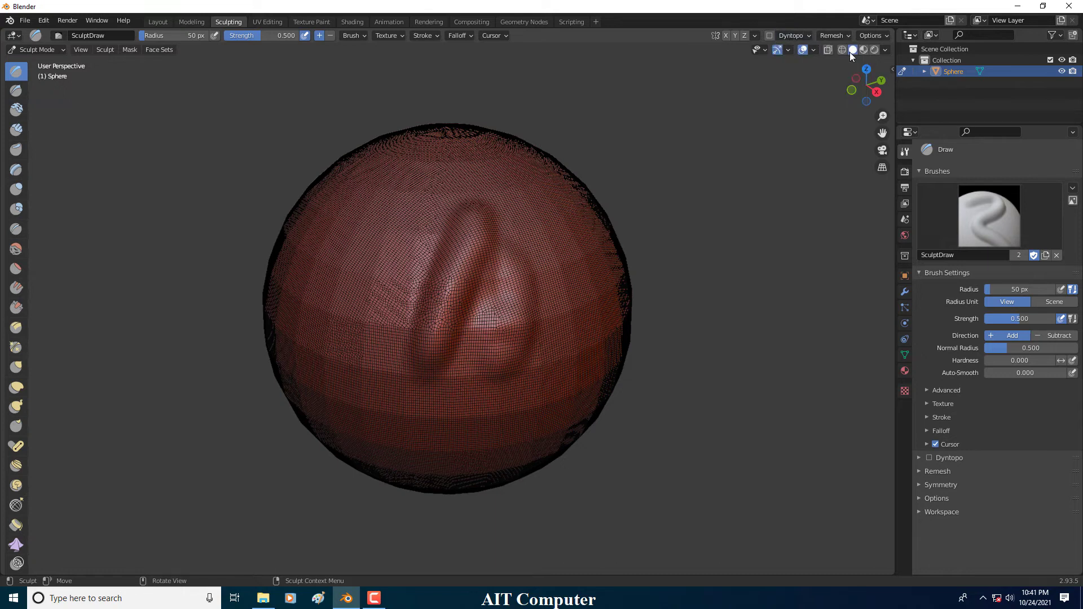
- Turn off the wireframe overlay in the viewport
left_click(884, 50)
left_click(813, 50)
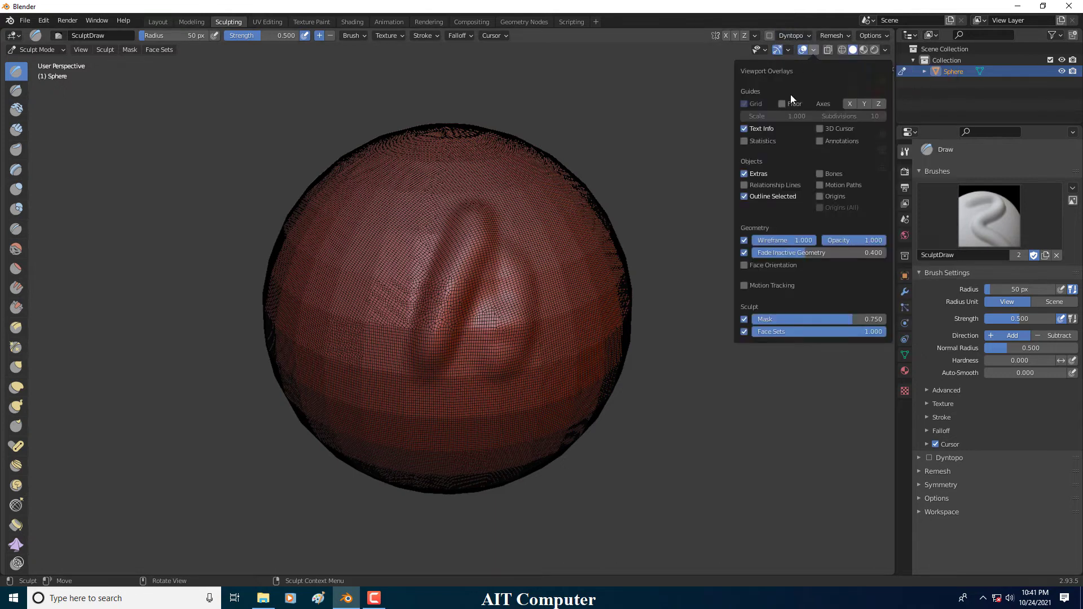
left_click(745, 242)
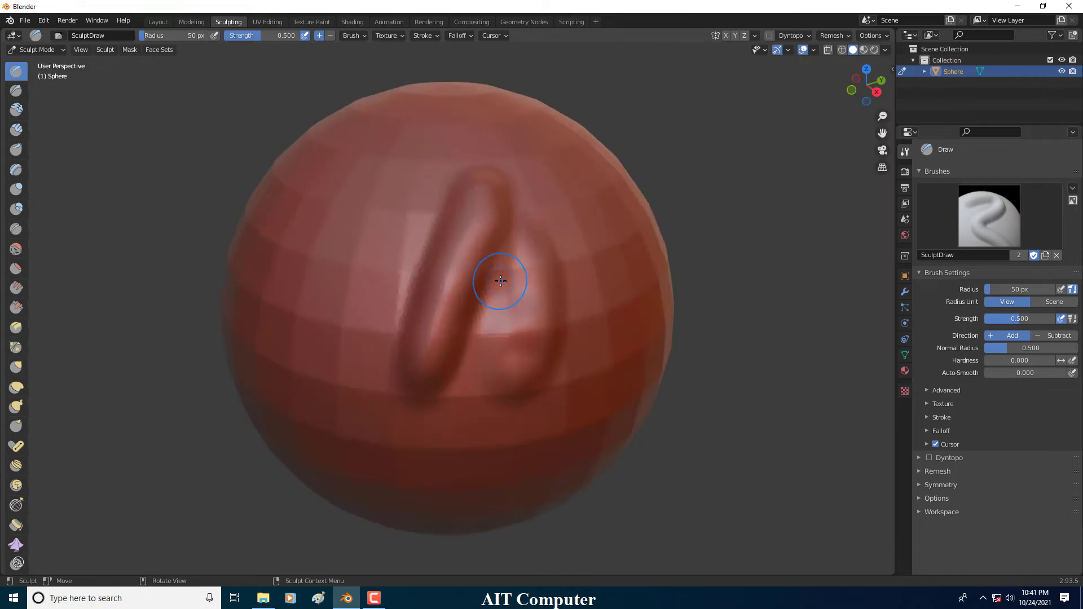
- Switch the remeshed sphere to Object Mode and delete it
left_click(37, 49)
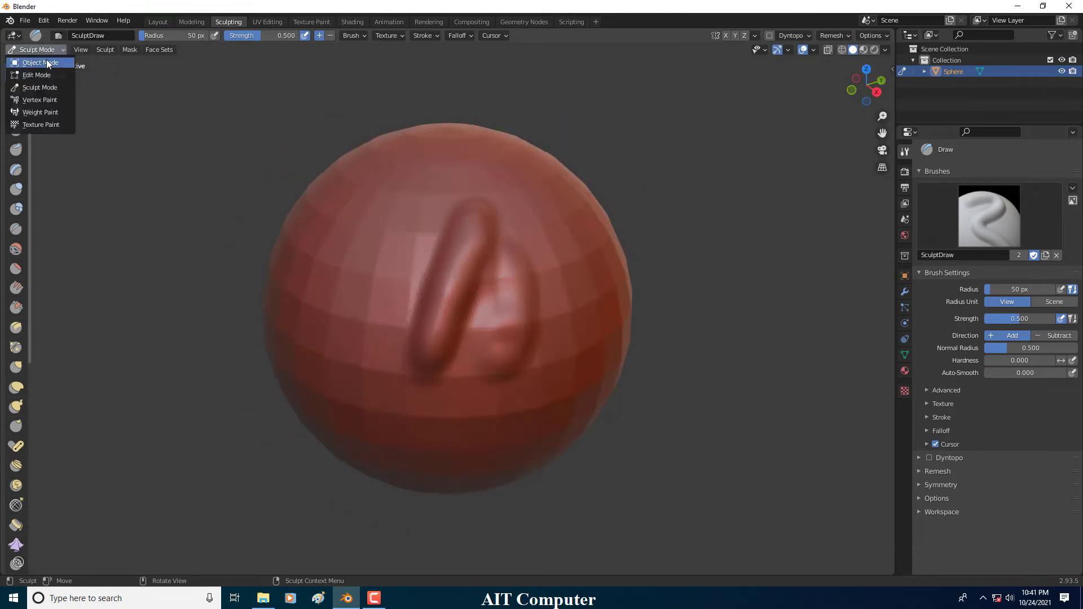
left_click(31, 62)
key("Delete")
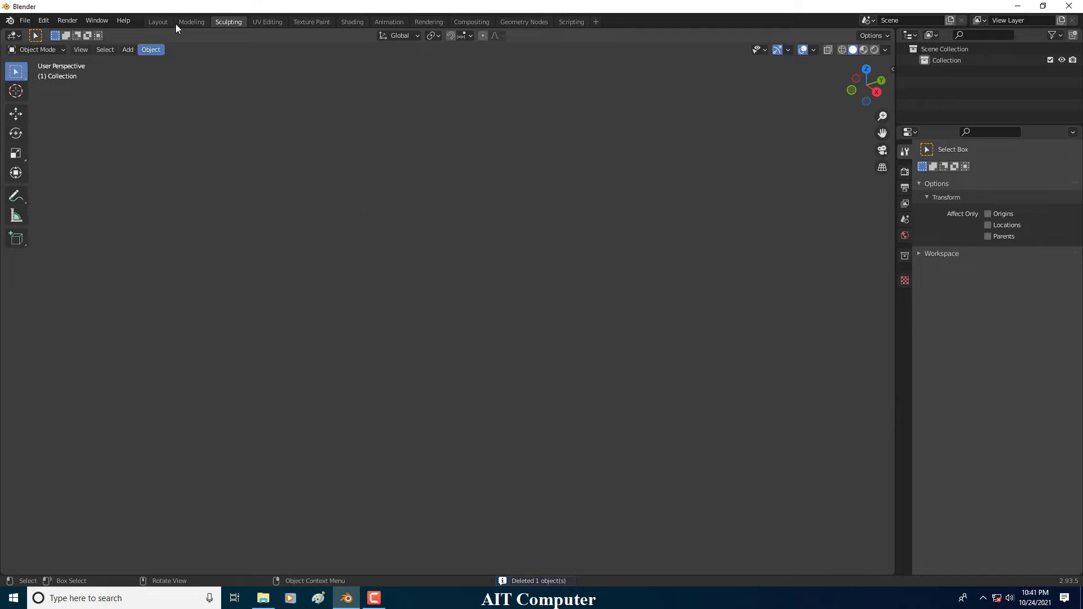
- Go to the Modeling workspace and add a cube mesh at the scene origin
left_click(194, 22)
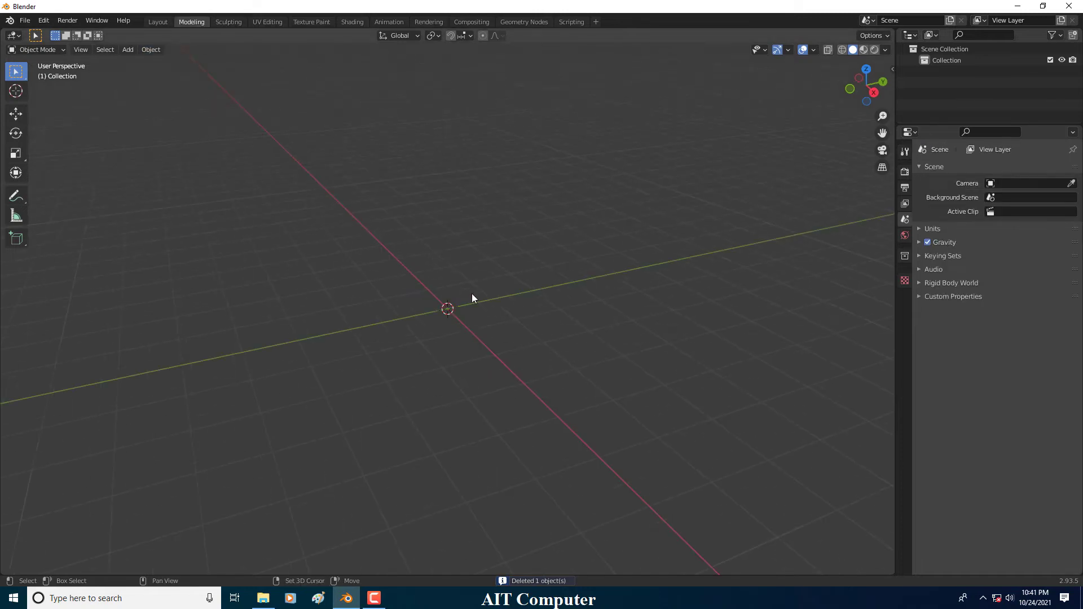
key("shift+a")
left_click(524, 315)
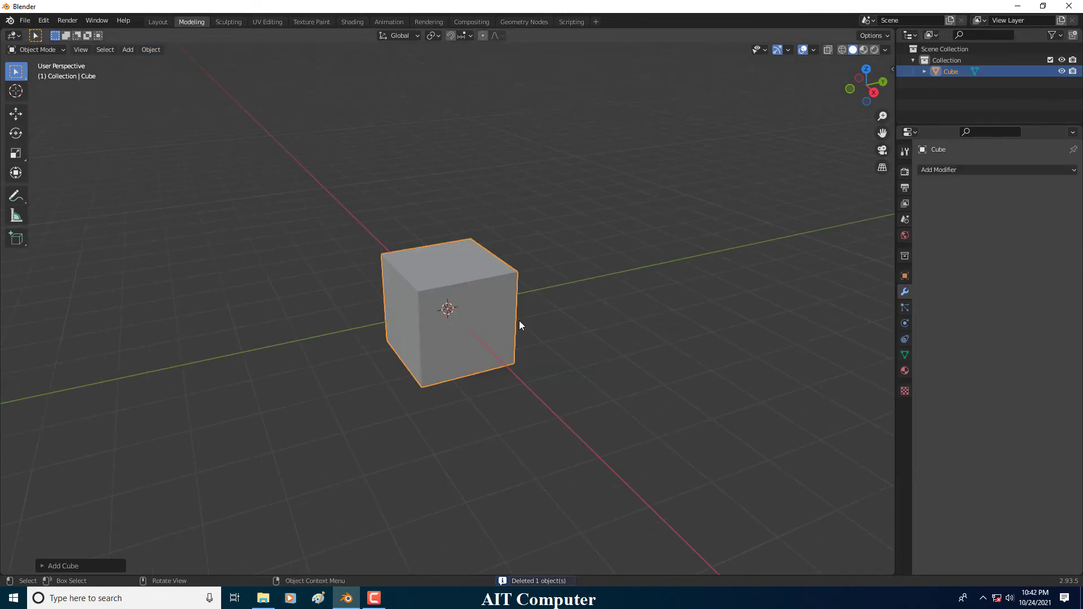
- Give the cube a Subdivision Surface modifier, raise its viewport level by five and apply the modifier
left_click(941, 170)
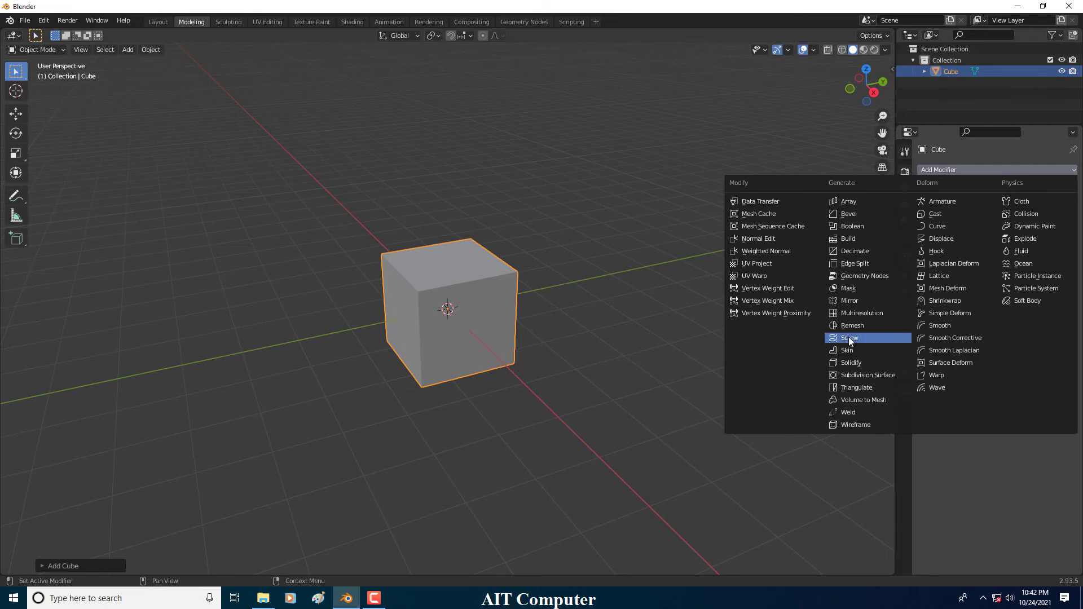
left_click(857, 376)
left_click(1060, 220)
left_click(1060, 220)
left_click(1060, 220)
left_click(1060, 220)
left_click(1060, 220)
left_click(1045, 189)
left_click(1027, 198)
- Add a second Subdivision Surface modifier to the rounded cube with its default settings and apply it
left_click(987, 170)
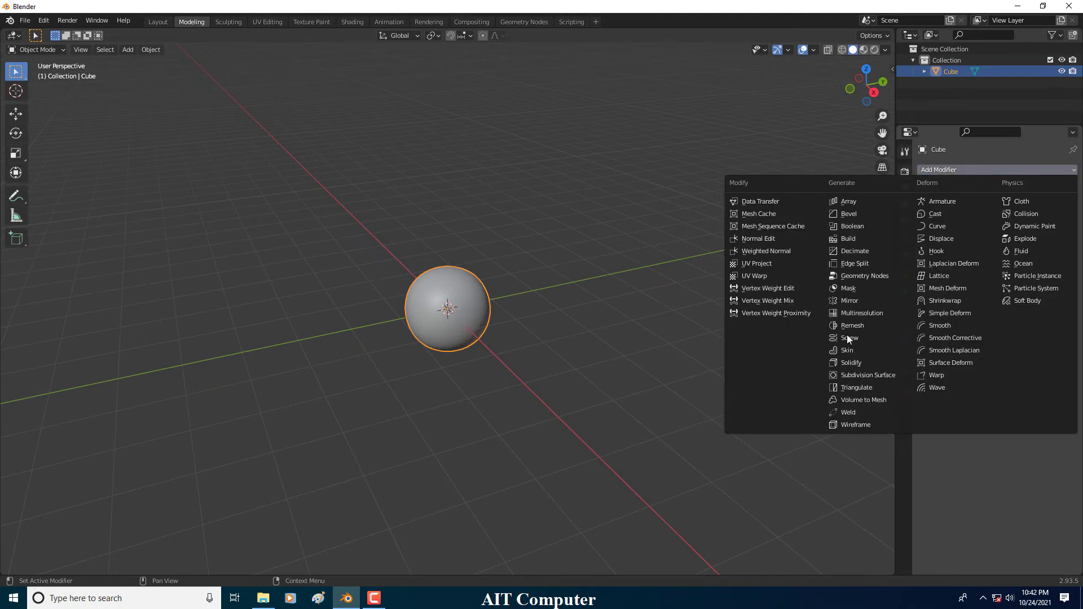
left_click(844, 374)
left_click(1045, 189)
left_click(1028, 198)
- Open the subdivided cube in the Sculpting workspace and look at its Remesh settings
scroll(539, 307, "up", 6)
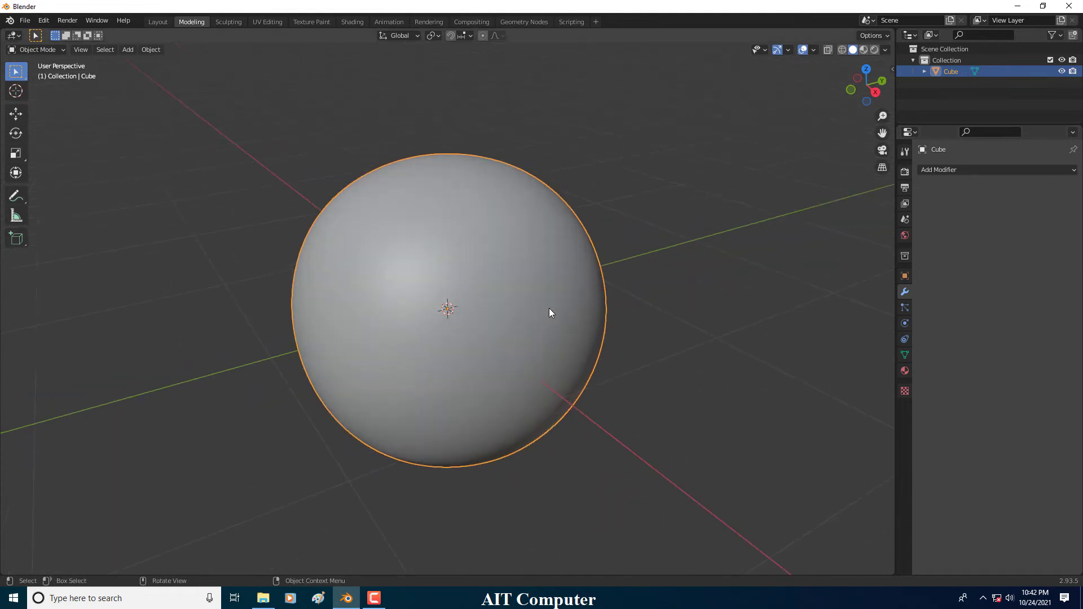
left_click(228, 21)
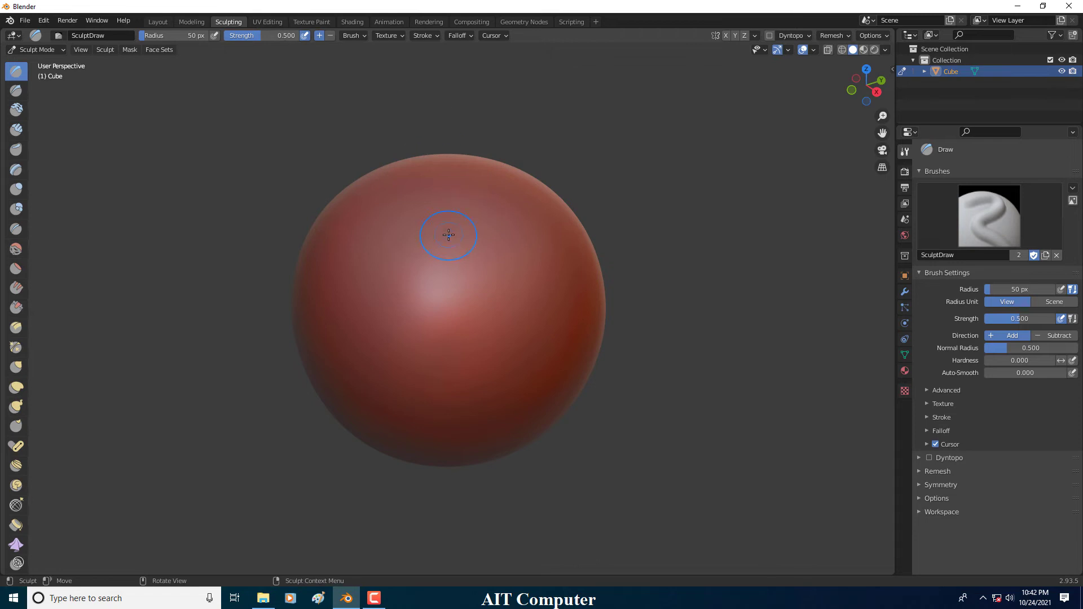
left_click(838, 32)
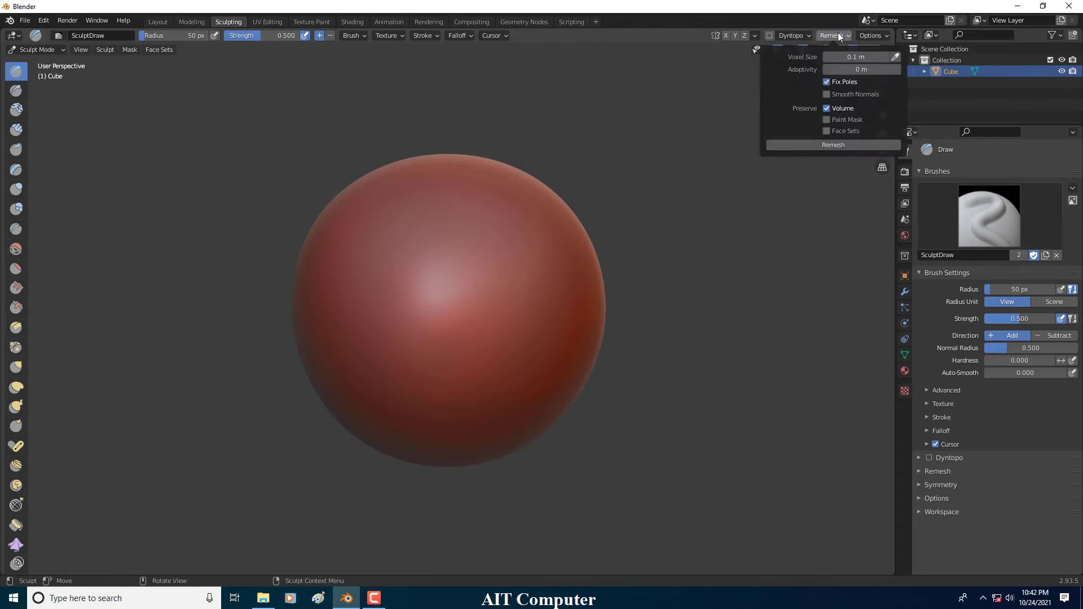
scroll(508, 302, "up", 3)
scroll(508, 302, "down", 3)
scroll(508, 302, "up", 1)
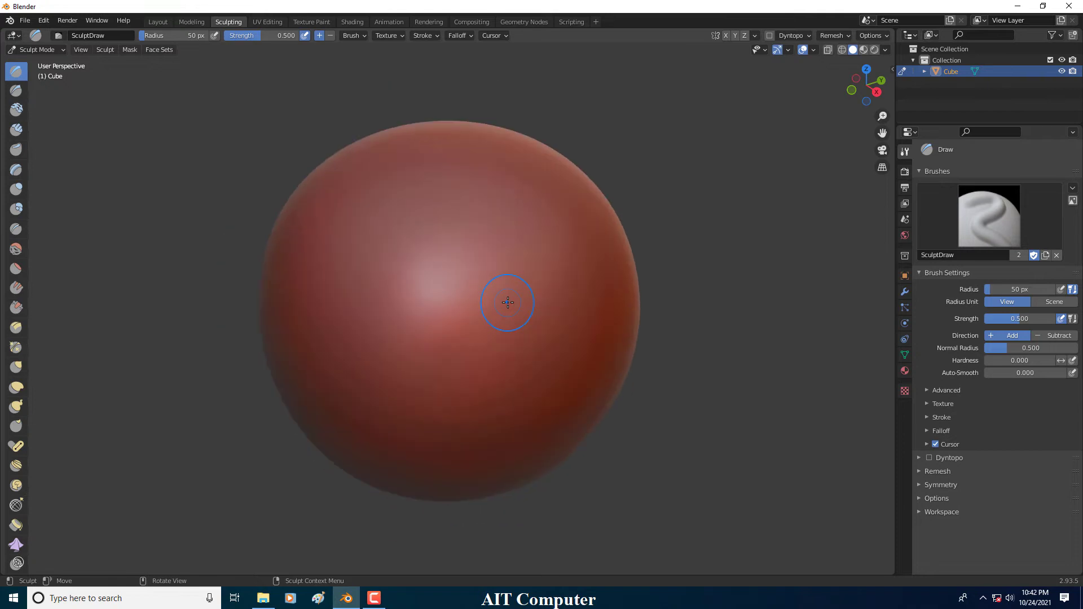
- Sculpt one slanted test stroke with the Draw brush on the front of the ball and undo it
middle_click_drag(507, 303, 499, 303)
mouse_move(515, 242)
left_mouse_down()
mouse_move(480, 330)
mouse_move(540, 226)
mouse_move(469, 337)
mouse_move(545, 228)
mouse_move(498, 308)
left_mouse_up()
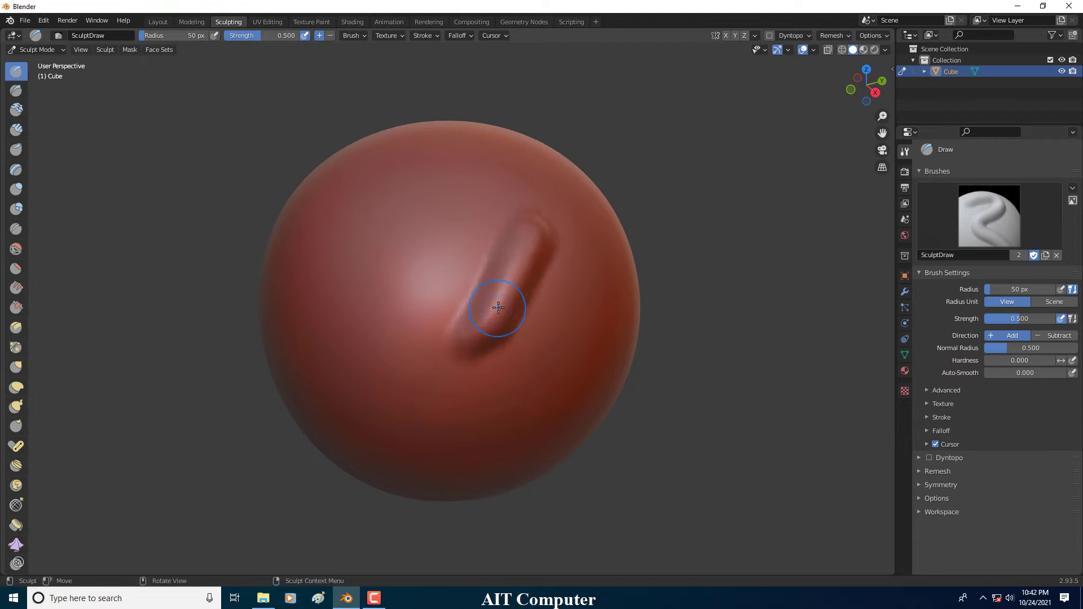
key("ctrl+z")
mouse_move(495, 295)
middle_mouse_down()
mouse_move(463, 279)
mouse_move(509, 266)
middle_mouse_up()
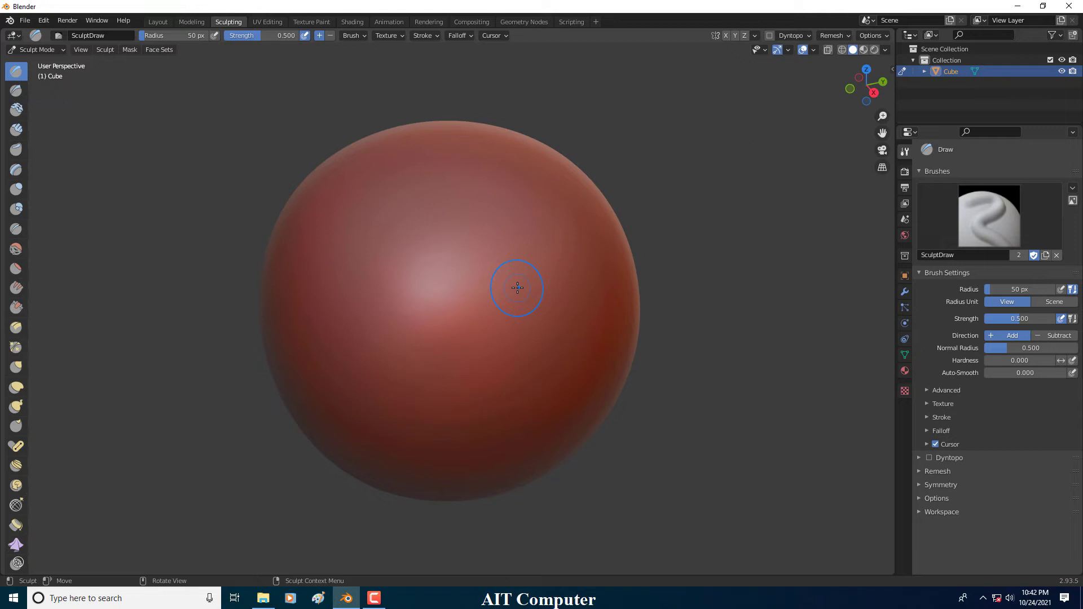
scroll(508, 387, "up", 1)
scroll(511, 319, "down", 2)
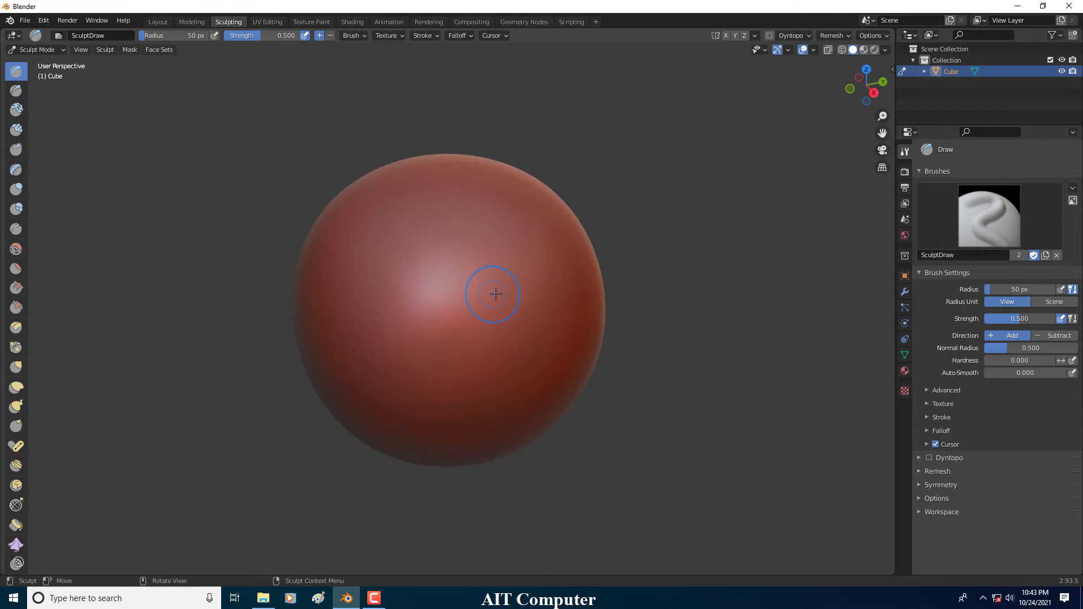
- Enlarge the Draw brush radius to 373 px
key("f")
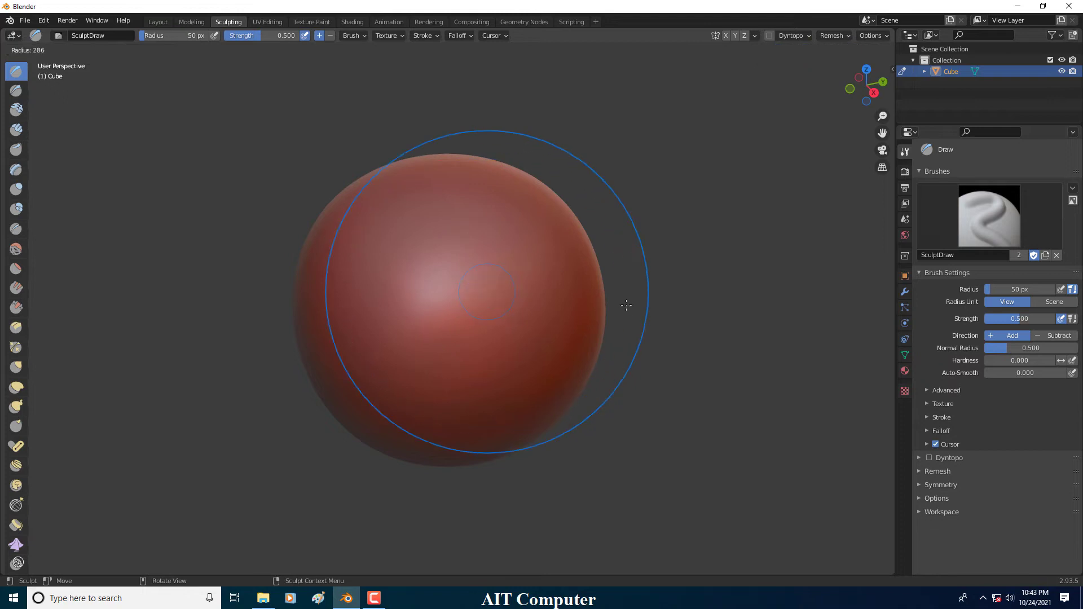
left_click(609, 312)
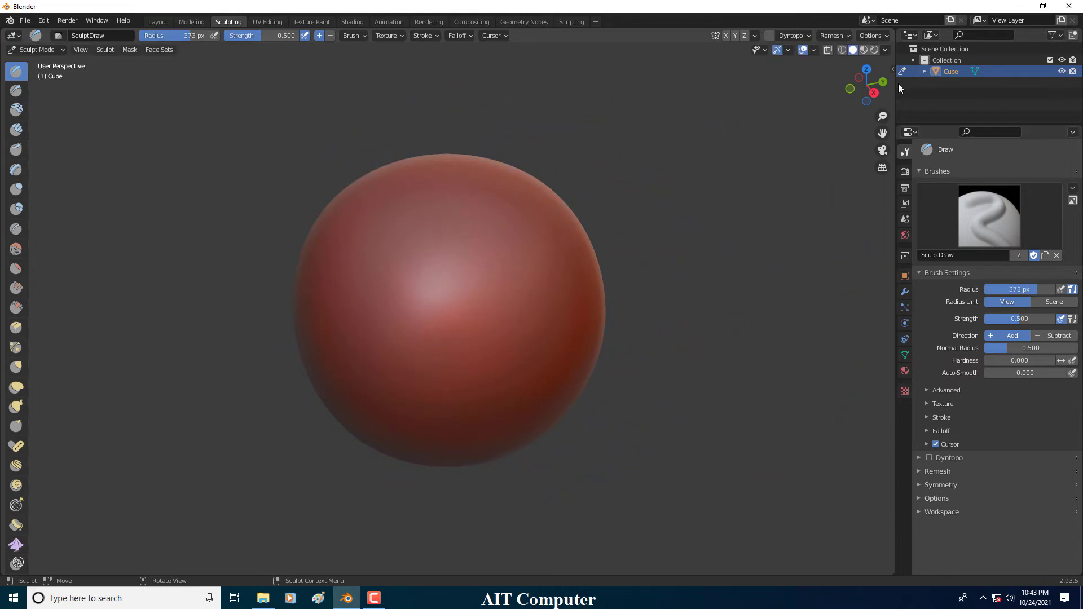
- Start the Shortcut VUr key display from the viewport sidebar and collapse its settings
key("n")
left_click(888, 155)
left_click(866, 81)
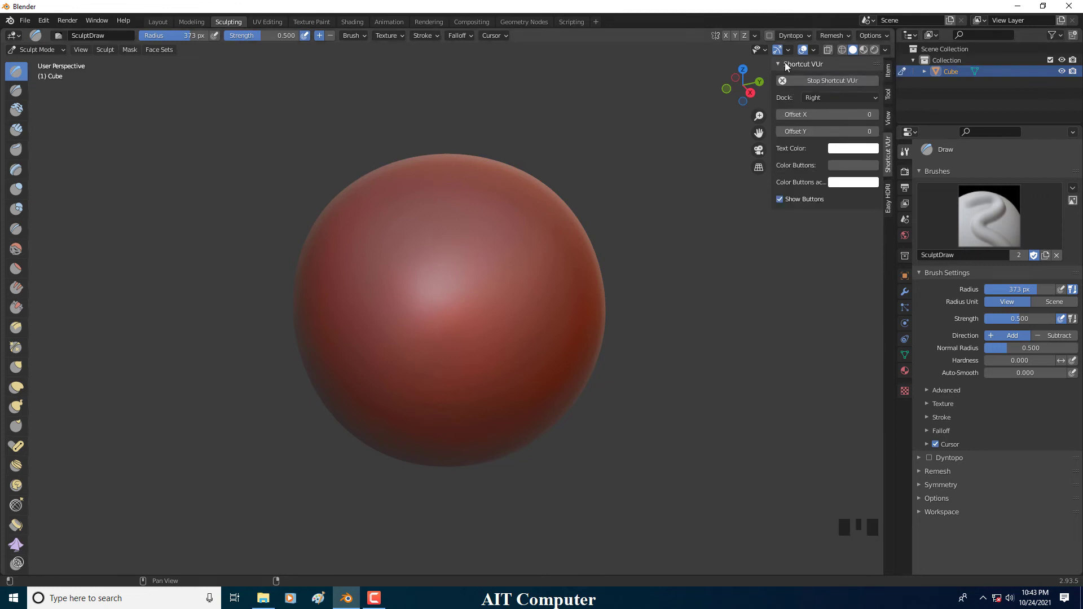
left_click(785, 64)
- Reduce the Draw brush radius to 20 px
key("f")
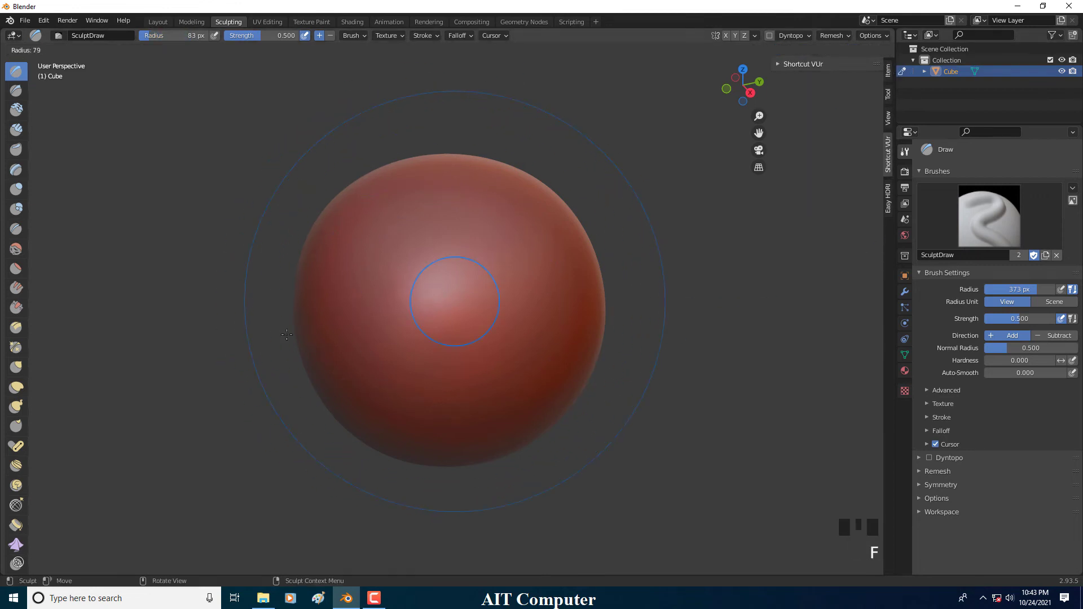
left_click(256, 362)
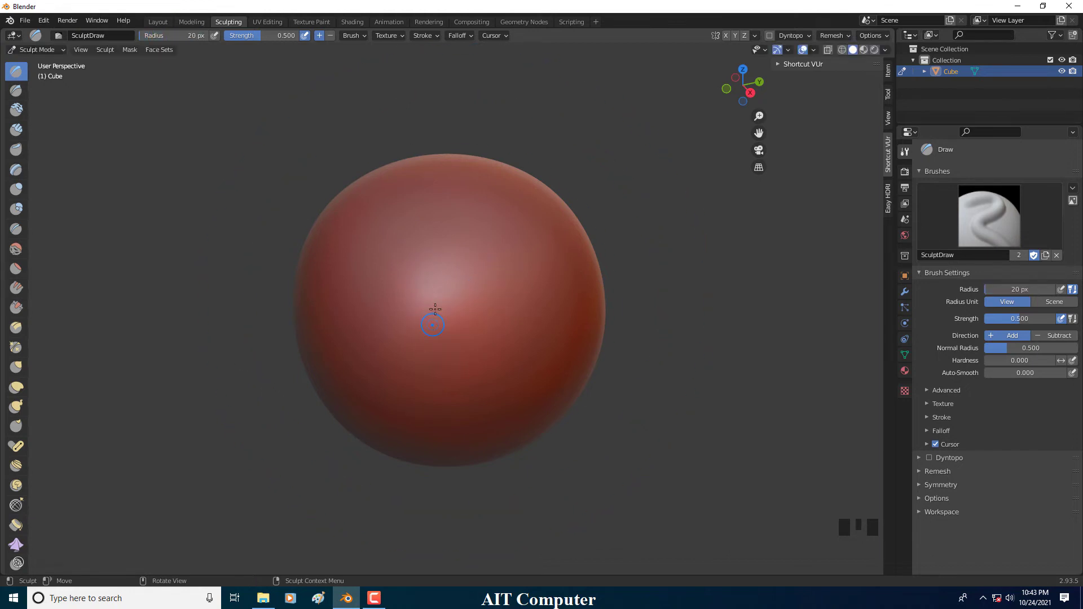
- Try the small Draw brush with thin curved and eye-shaped strokes on the front of the ball, undoing them all
mouse_move(432, 285)
left_mouse_down()
mouse_move(475, 287)
mouse_move(492, 307)
left_mouse_up()
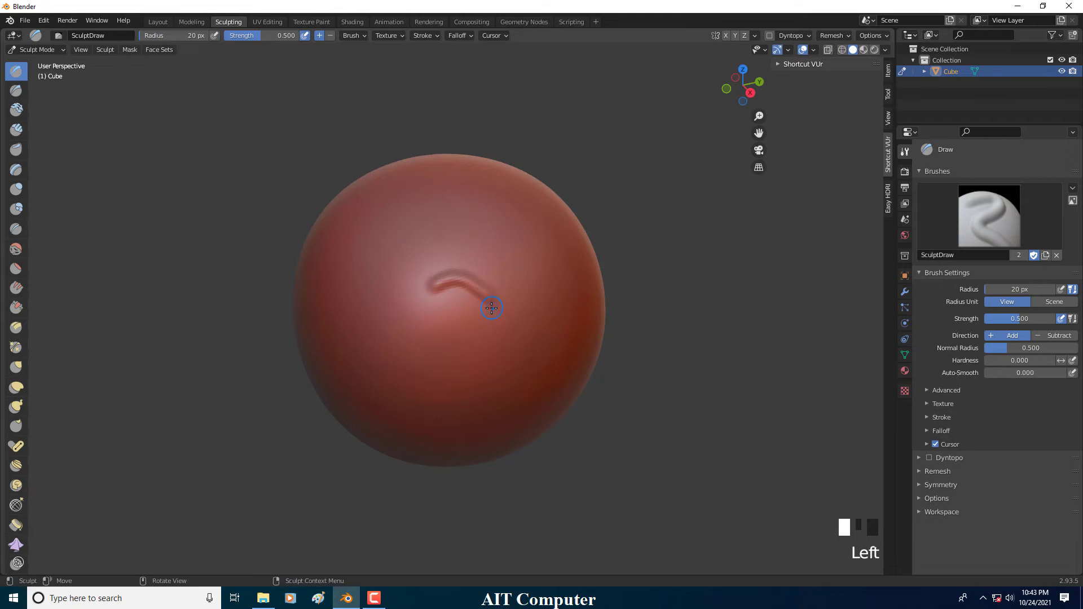
key("ctrl+z")
mouse_move(427, 272)
left_mouse_down()
mouse_move(477, 264)
mouse_move(499, 304)
mouse_move(462, 260)
mouse_move(411, 279)
mouse_move(475, 281)
mouse_move(440, 267)
mouse_move(435, 302)
mouse_move(492, 299)
mouse_move(418, 300)
mouse_move(416, 285)
mouse_move(484, 307)
mouse_move(390, 262)
left_mouse_up()
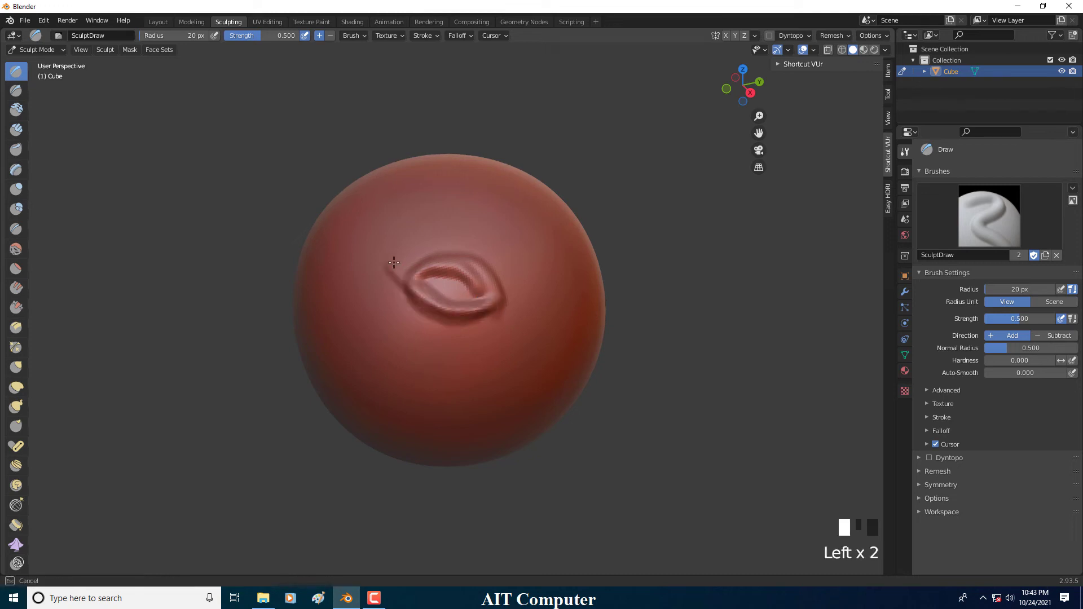
key("ctrl+z")
key("ctrl+z")
key("ctrl+z")
key("ctrl+z")
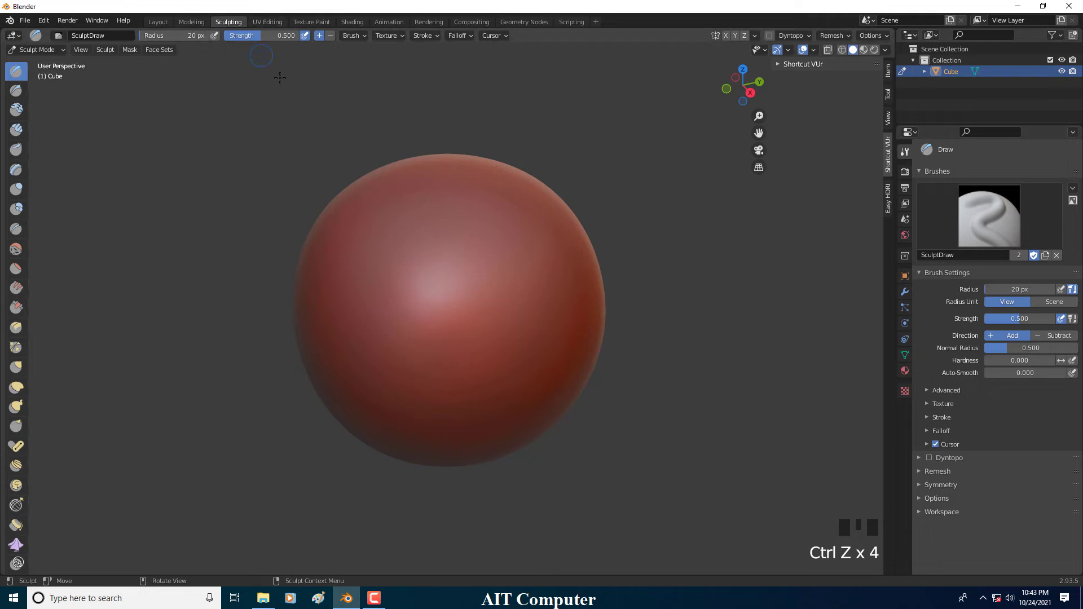
- Set the Draw brush strength to 1.000, test it with a long looping stroke on the ball and undo the stroke
left_click_drag(263, 40, 299, 37)
mouse_move(406, 269)
left_mouse_down()
mouse_move(454, 242)
mouse_move(476, 313)
mouse_move(551, 318)
mouse_move(499, 241)
mouse_move(405, 240)
left_mouse_up()
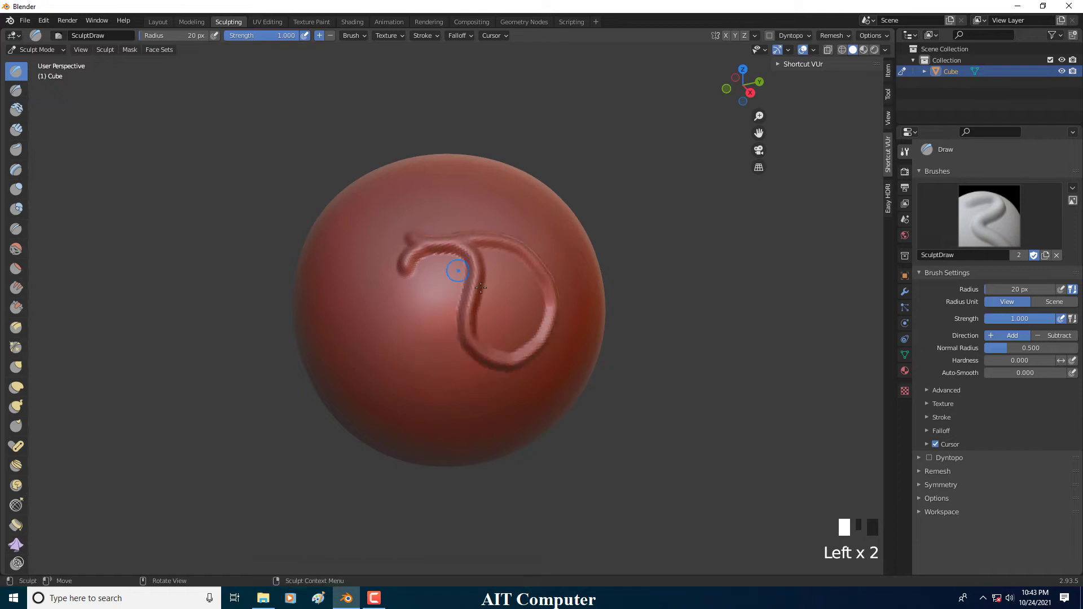
key("ctrl+z")
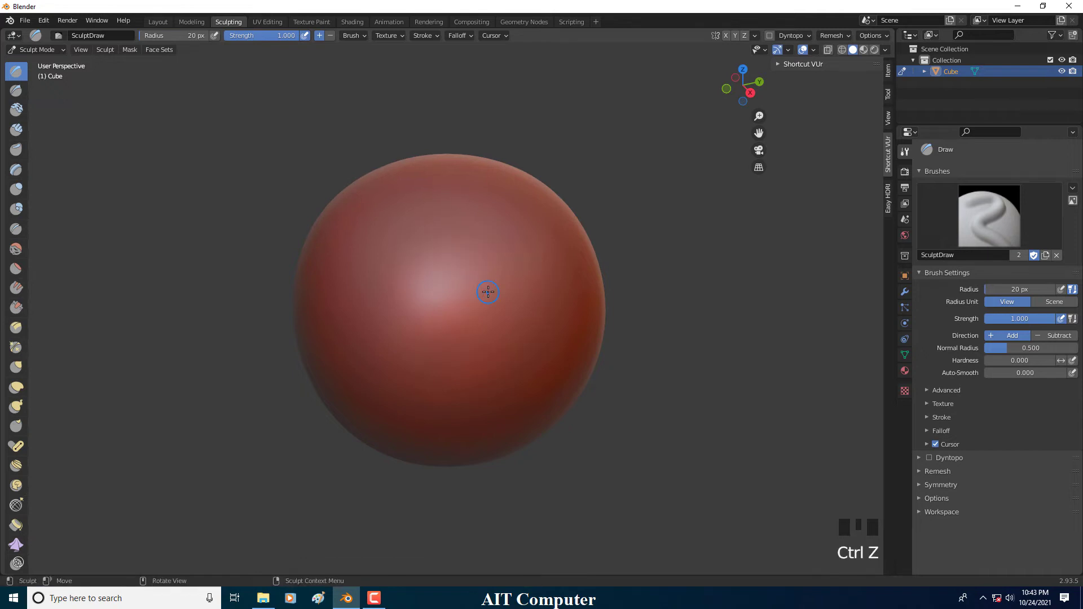
- Compare arch-shaped Draw strokes made at close and far zoom on the front of the ball and undo them
scroll(488, 291, "up", 4)
mouse_move(484, 299)
left_mouse_down()
mouse_move(498, 232)
mouse_move(580, 299)
mouse_move(577, 325)
left_mouse_up()
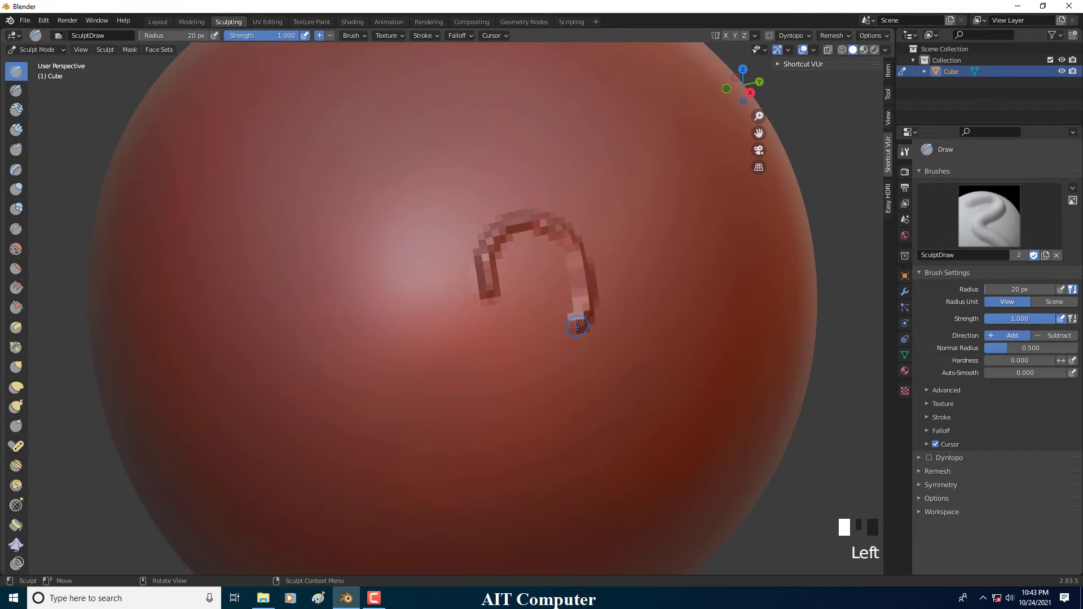
scroll(546, 314, "down", 4)
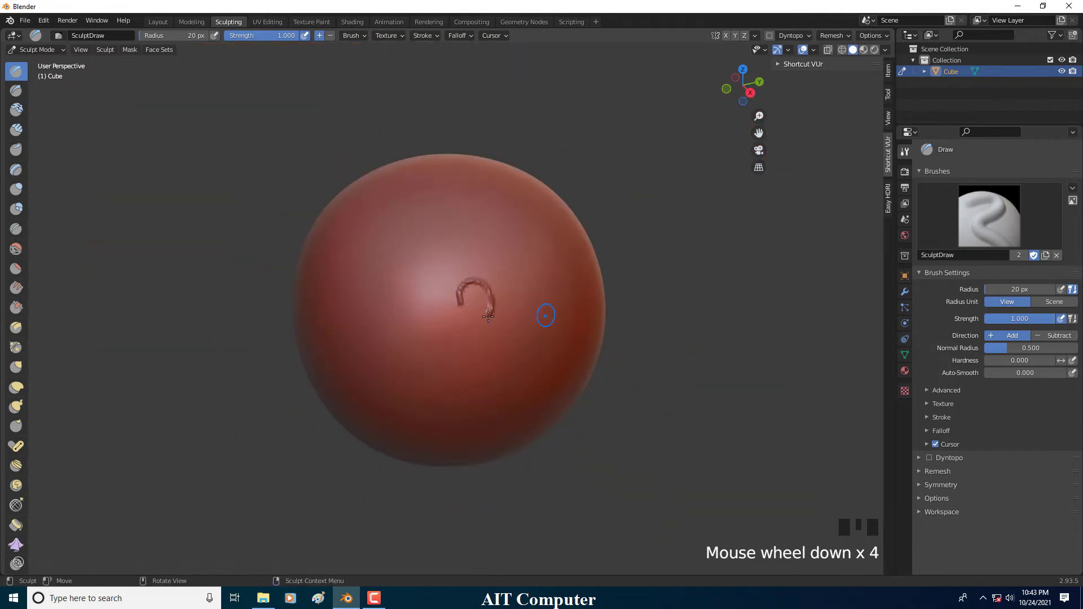
mouse_move(447, 308)
left_mouse_down()
mouse_move(471, 248)
mouse_move(503, 327)
mouse_move(460, 243)
mouse_move(490, 330)
left_mouse_up()
scroll(517, 301, "down", 5)
scroll(490, 330, "up", 2)
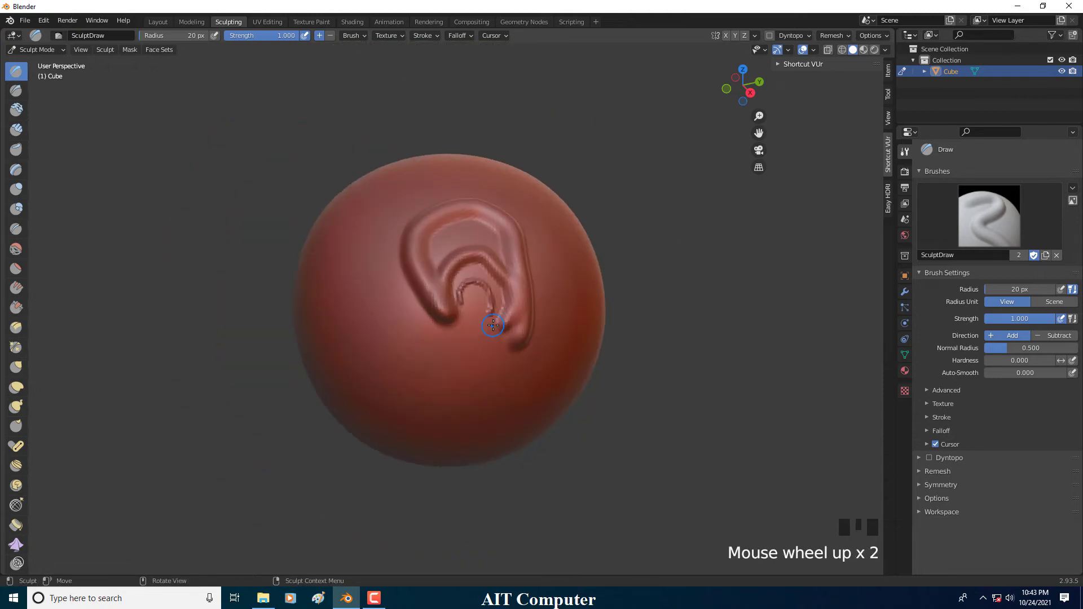
key("ctrl+z")
key("ctrl+z")
key("ctrl+z")
- Sculpt close-up test strokes, including an S-curve and an arch, on the front of the ball and undo each one
scroll(486, 312, "up", 4)
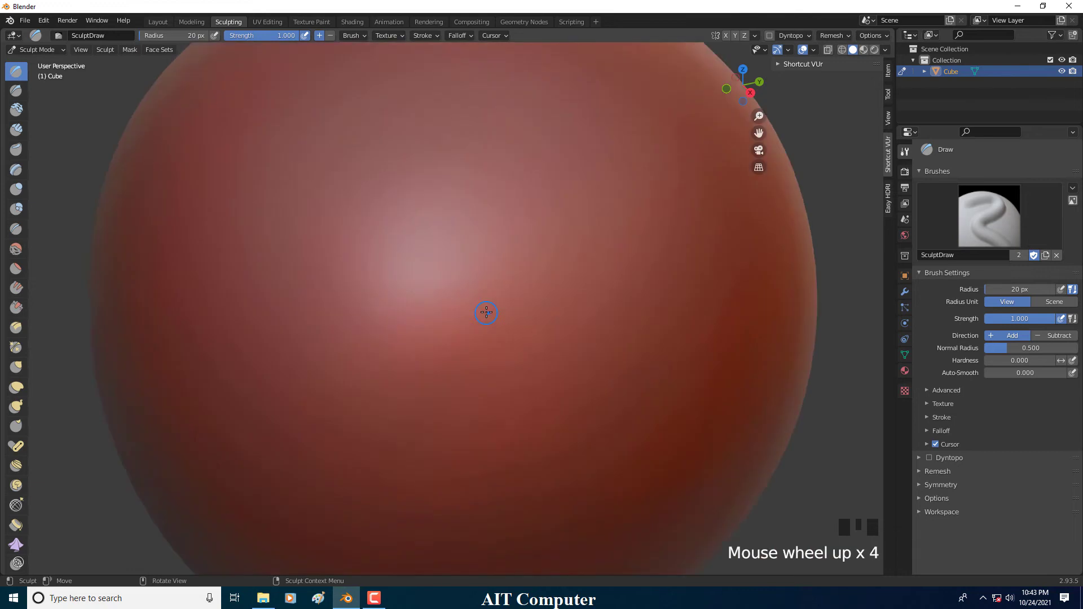
scroll(487, 305, "up", 3)
left_click(497, 290)
scroll(468, 303, "down", 3)
mouse_move(468, 303)
left_mouse_down()
mouse_move(499, 252)
mouse_move(567, 307)
mouse_move(561, 361)
mouse_move(634, 315)
left_mouse_up()
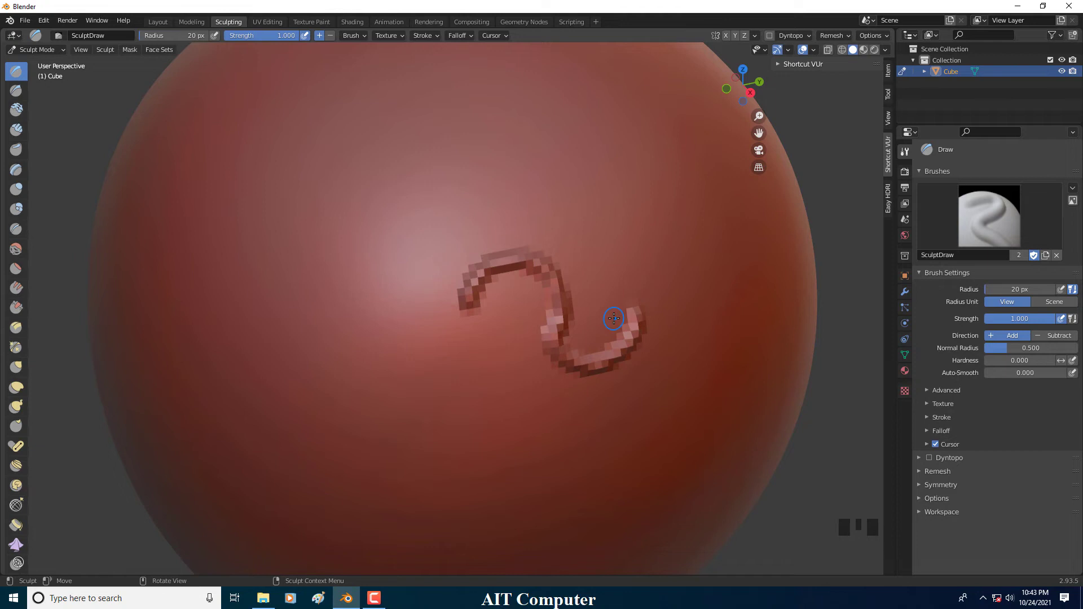
key("ctrl+z")
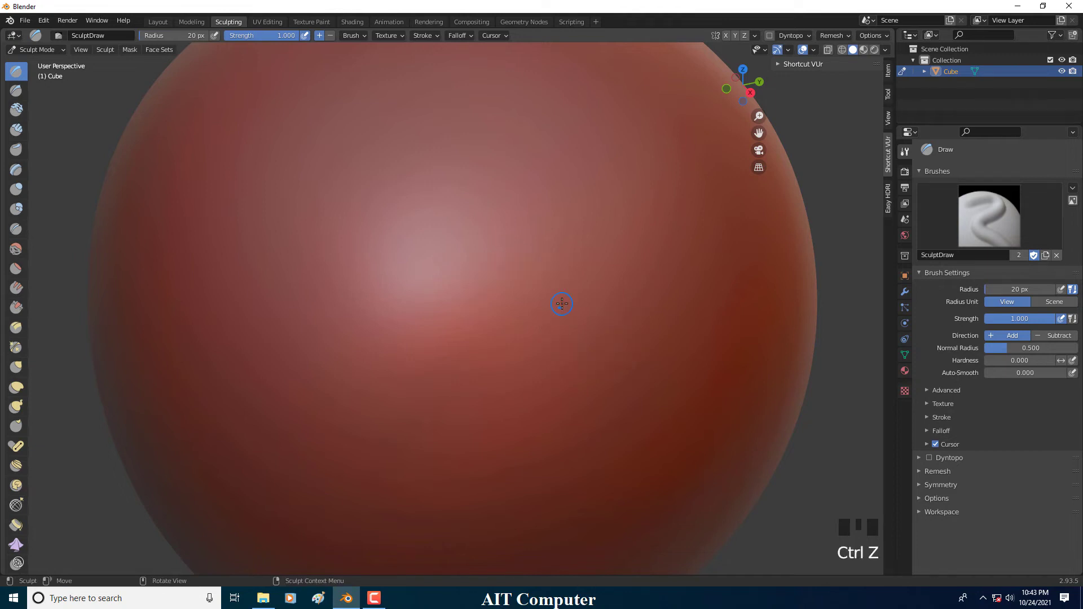
mouse_move(455, 311)
left_mouse_down()
mouse_move(535, 261)
mouse_move(561, 327)
left_mouse_up()
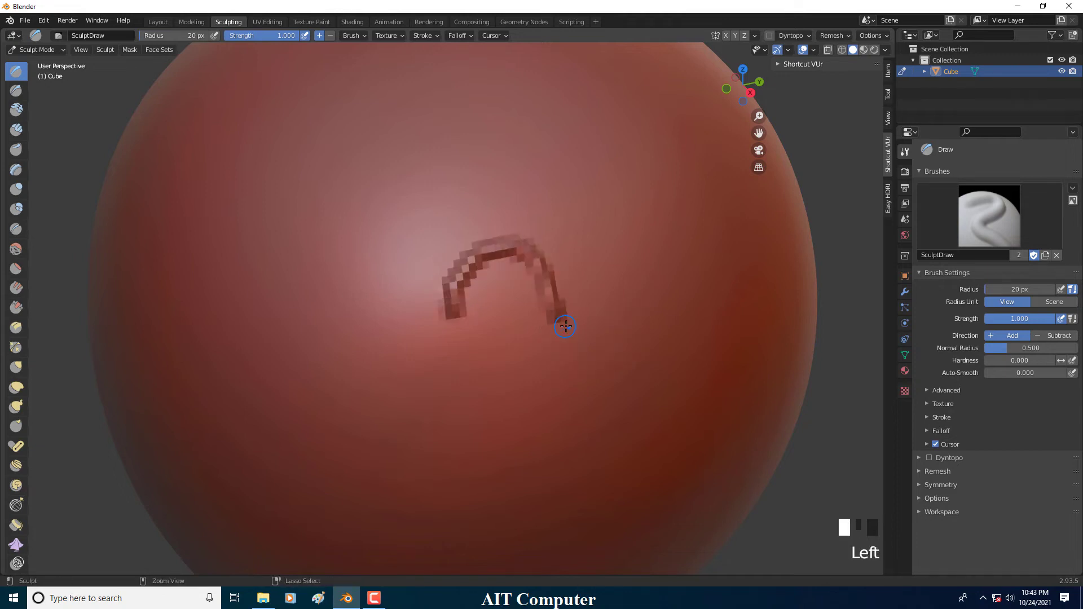
key("ctrl+z")
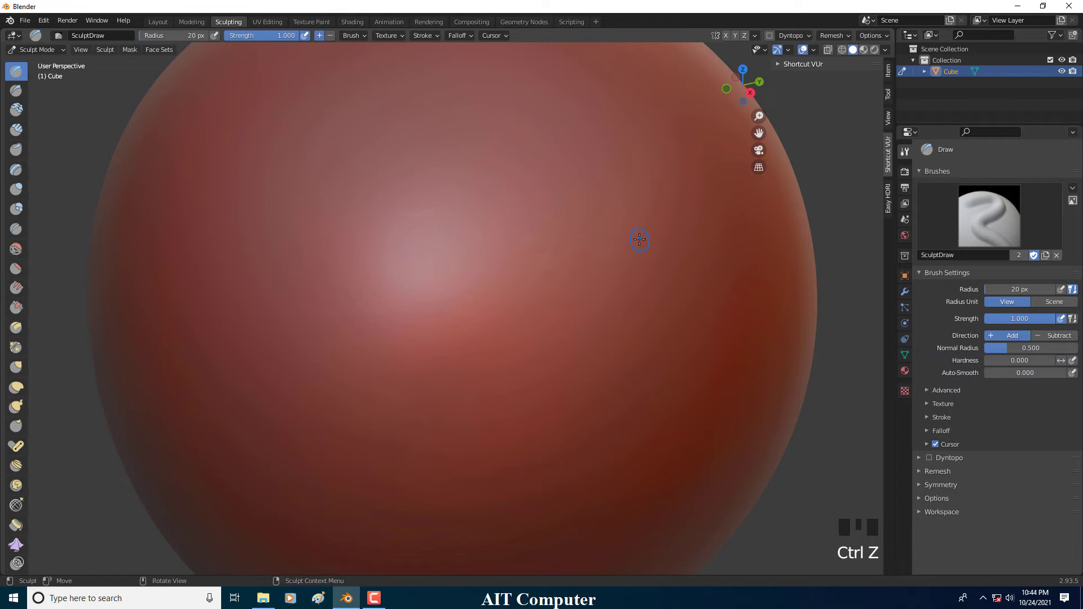
- Compare S-curve Draw test strokes on the front of the ball at close and farther zoom, undoing each one
key("shift+r")
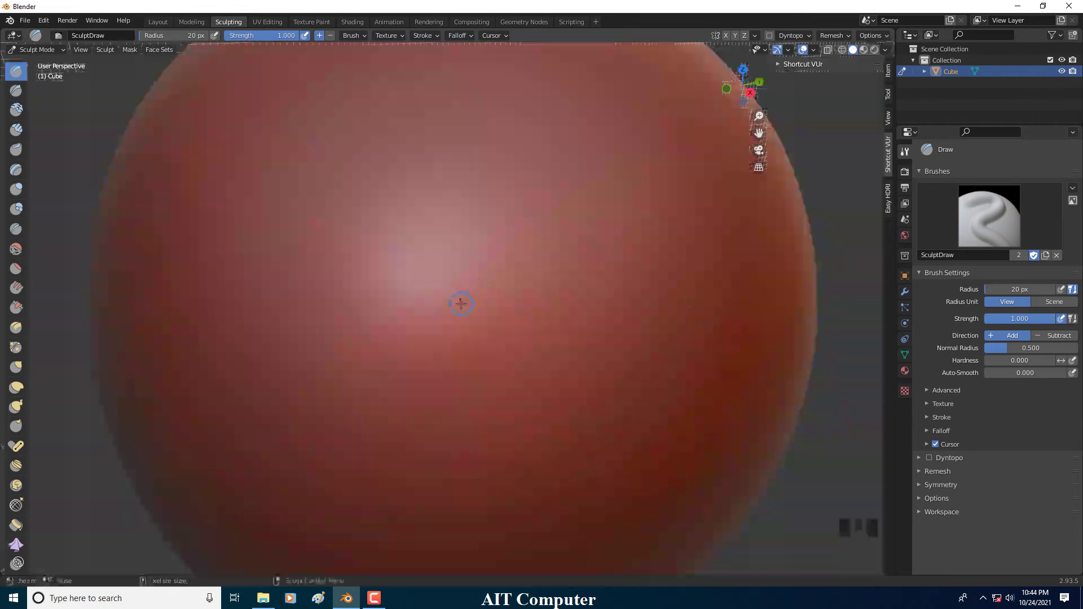
mouse_move(461, 304)
left_mouse_down()
mouse_move(493, 261)
mouse_move(543, 294)
mouse_move(556, 341)
mouse_move(606, 336)
left_mouse_up()
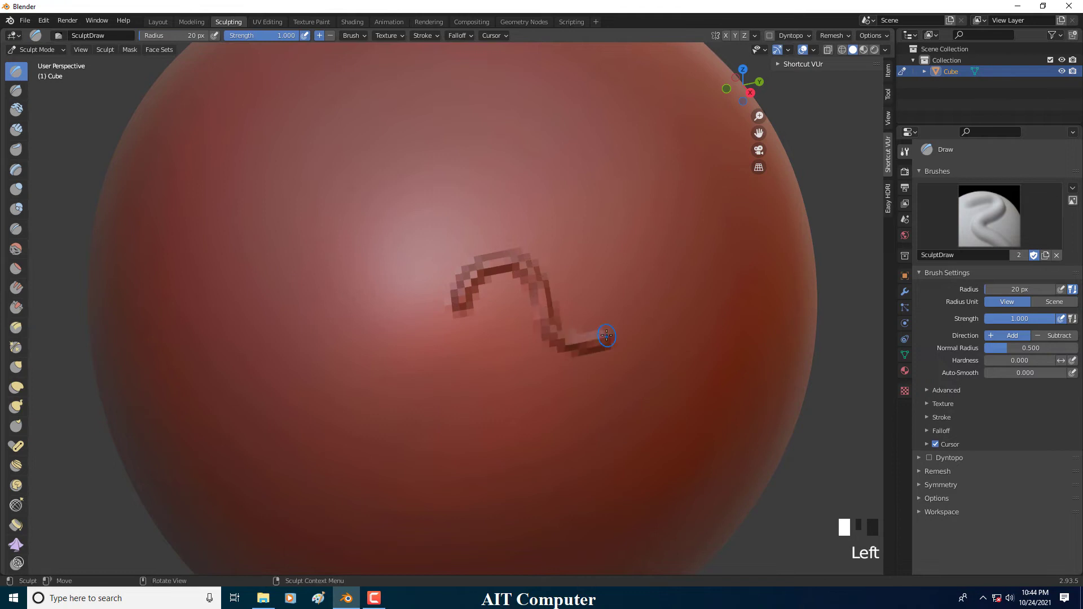
scroll(565, 323, "down", 3)
key("ctrl+z")
mouse_move(443, 308)
left_mouse_down()
mouse_move(472, 278)
mouse_move(519, 342)
mouse_move(551, 343)
left_mouse_up()
key("ctrl+z")
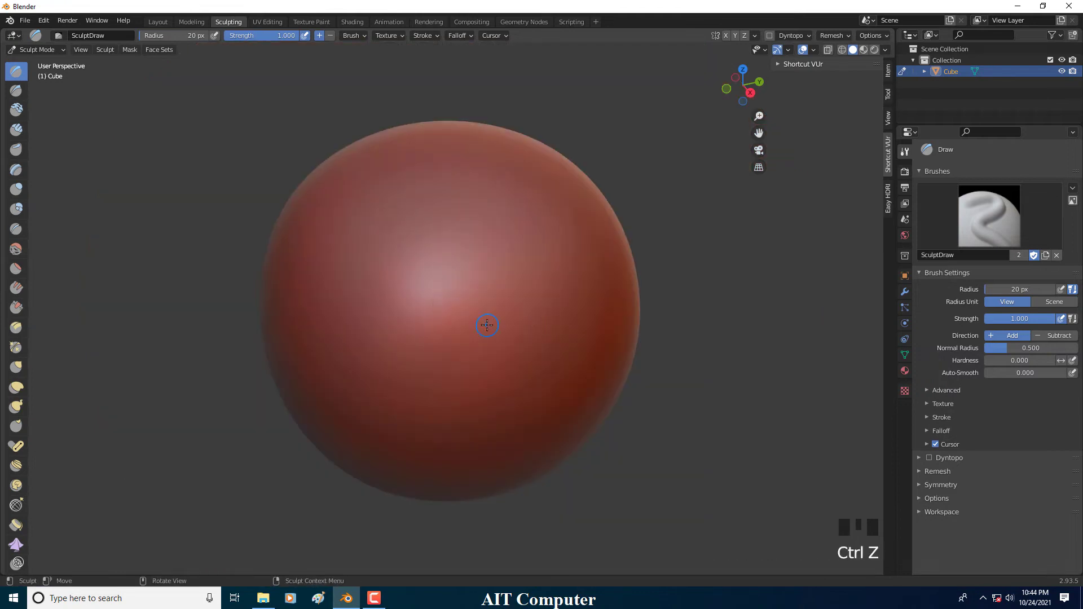
- Preview the remesh voxel size close up on the ball, then try one Draw stroke and undo it
scroll(485, 323, "up", 4)
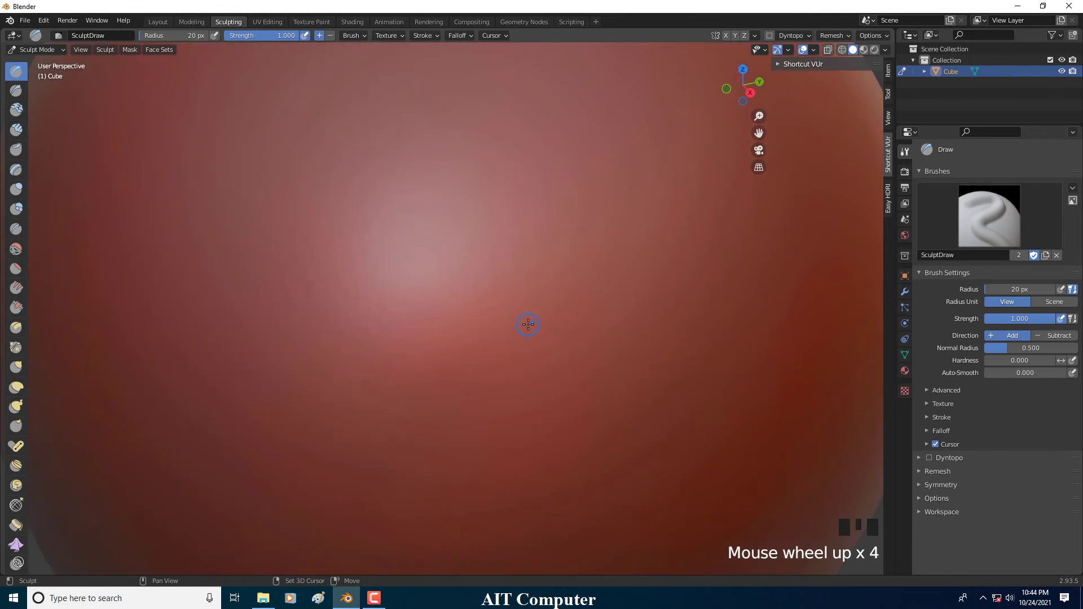
key("shift+r")
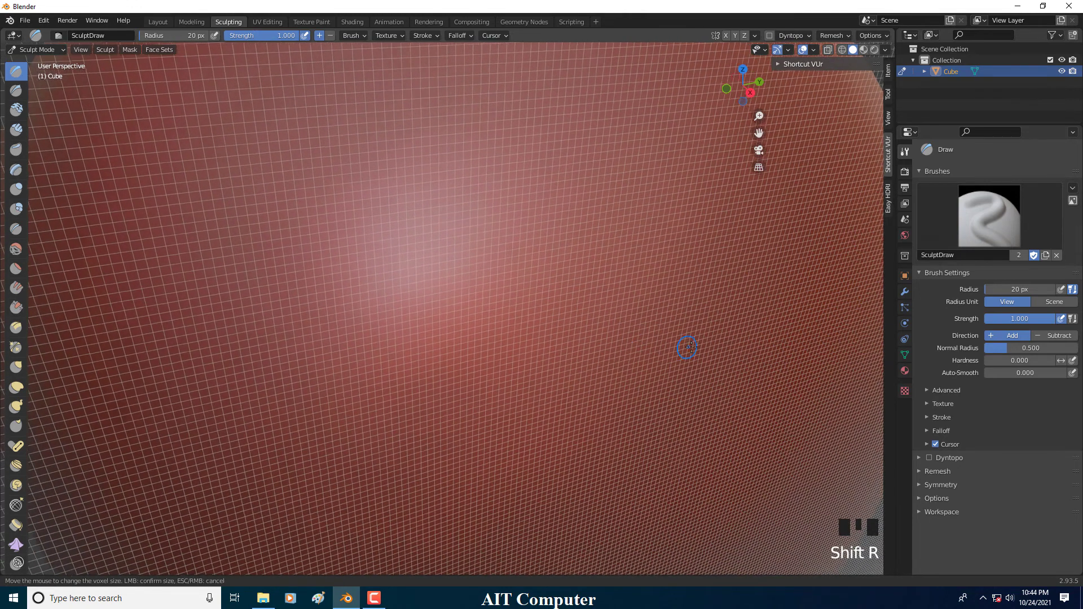
left_click(692, 347)
scroll(612, 339, "down", 2)
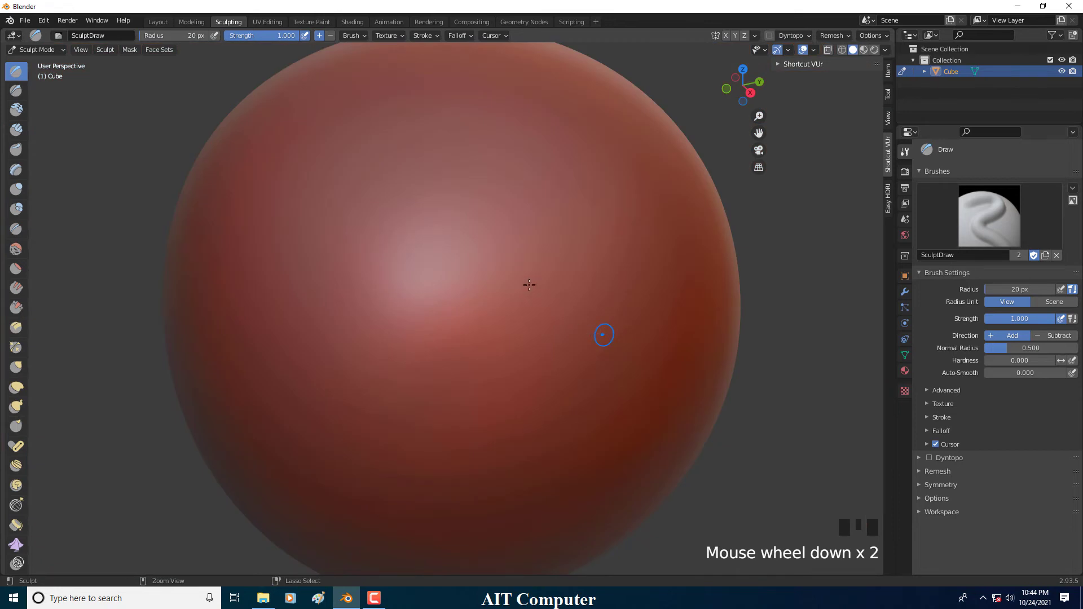
mouse_move(478, 327)
left_mouse_down()
mouse_move(499, 278)
mouse_move(537, 371)
mouse_move(595, 309)
mouse_move(528, 256)
mouse_move(572, 228)
left_mouse_up()
key("ctrl+z")
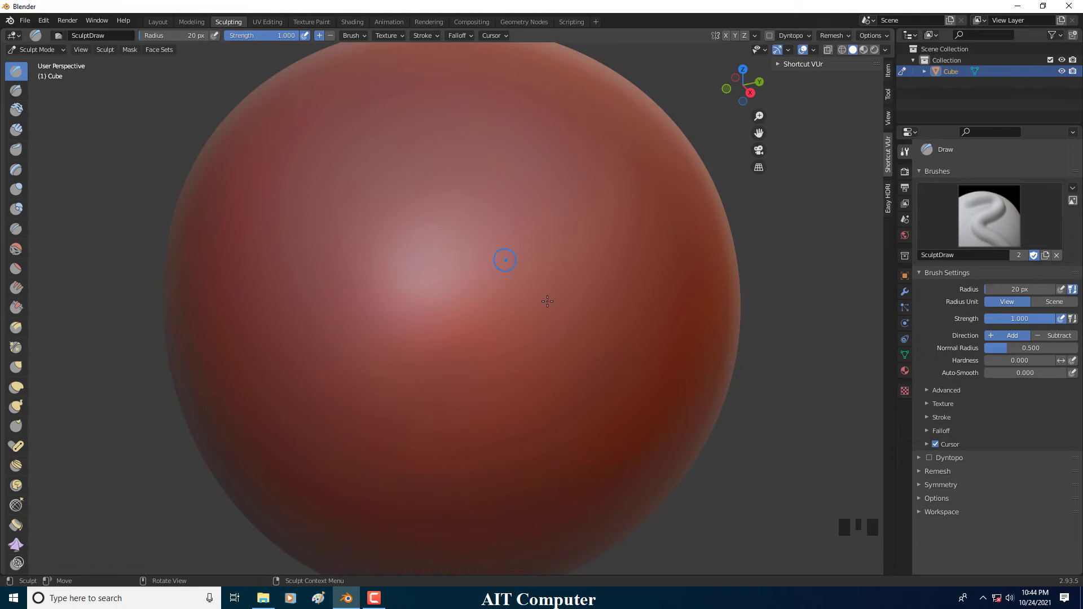
- Lower the Draw brush strength to 0.182 and build up a faint ridge with repeated strokes across the ball's front
key("shift+f")
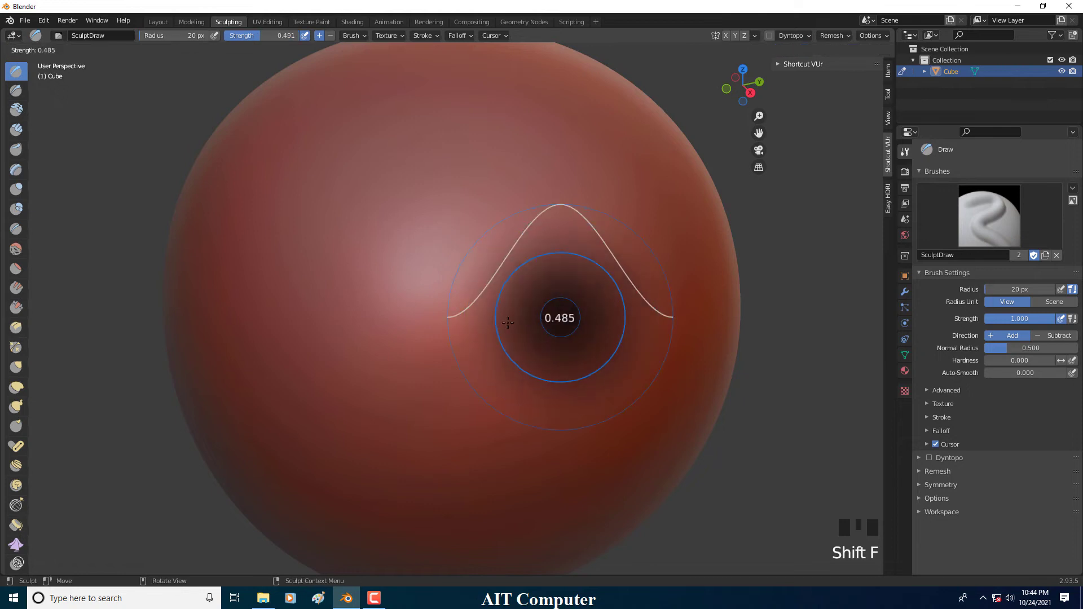
left_click(507, 316)
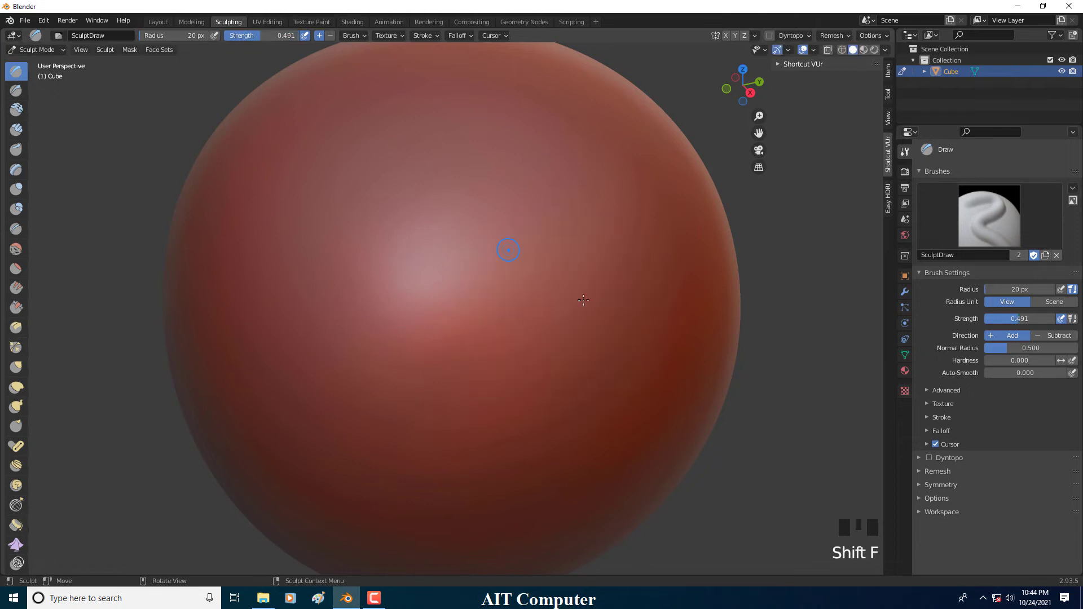
key("shift+f")
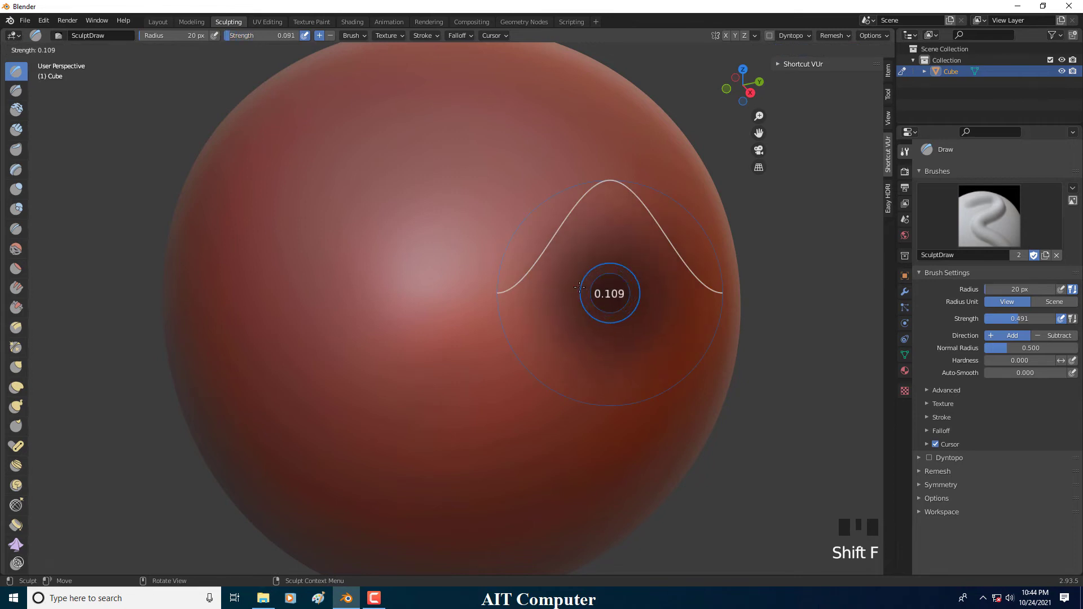
left_click(558, 285)
mouse_move(453, 270)
left_mouse_down()
mouse_move(580, 286)
mouse_move(405, 263)
mouse_move(437, 254)
mouse_move(623, 289)
left_mouse_up()
left_click_drag(404, 256, 519, 259)
mouse_move(473, 270)
left_mouse_down()
mouse_move(600, 275)
mouse_move(587, 282)
left_mouse_up()
left_click_drag(460, 267, 564, 279)
mouse_move(442, 264)
left_mouse_down()
mouse_move(526, 276)
mouse_move(465, 258)
left_mouse_up()
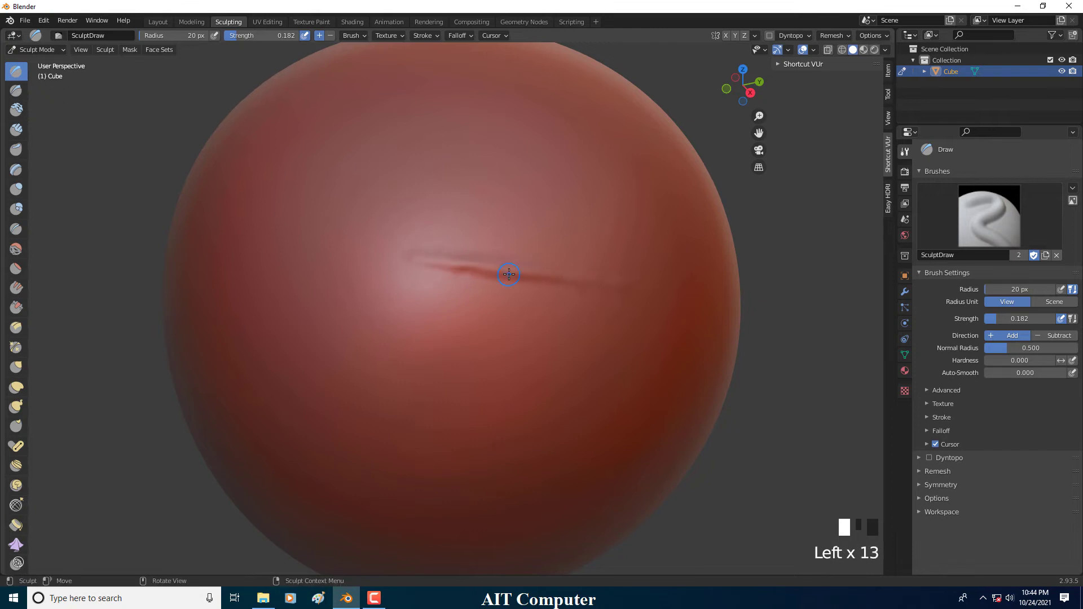
- Set the Draw brush strength to 1.000 and sculpt a bold zigzag ridge over the faint one
key("shift+f")
left_click(606, 307)
mouse_move(394, 260)
left_mouse_down()
mouse_move(652, 326)
mouse_move(449, 276)
mouse_move(385, 298)
mouse_move(497, 369)
left_mouse_up()
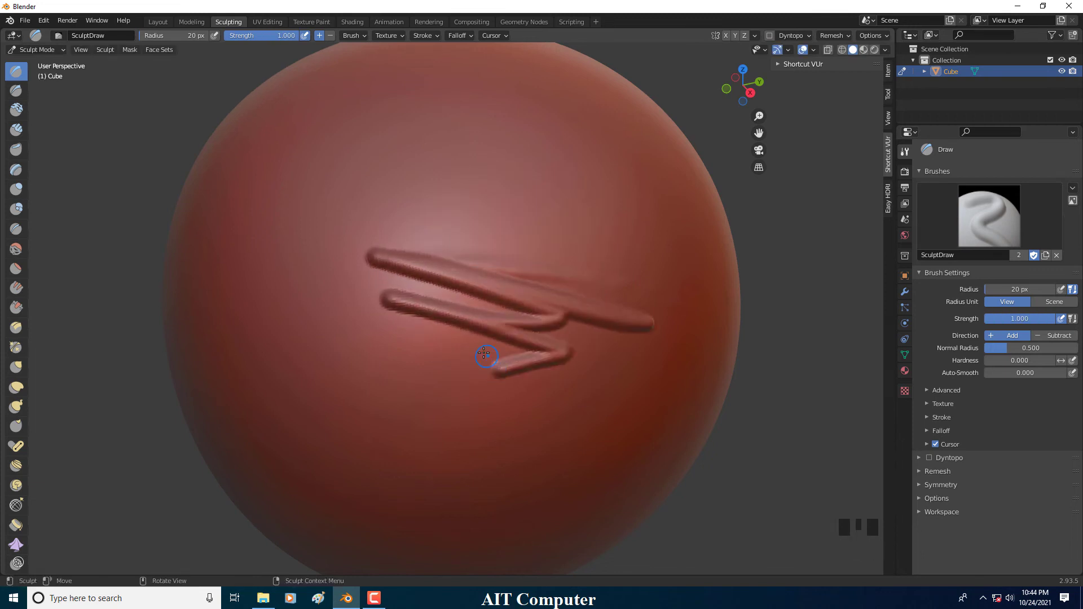
- Show the sidebar's tool settings and collapse the Active Tool, Brushes and Brush Settings sections
scroll(483, 353, "down", 2)
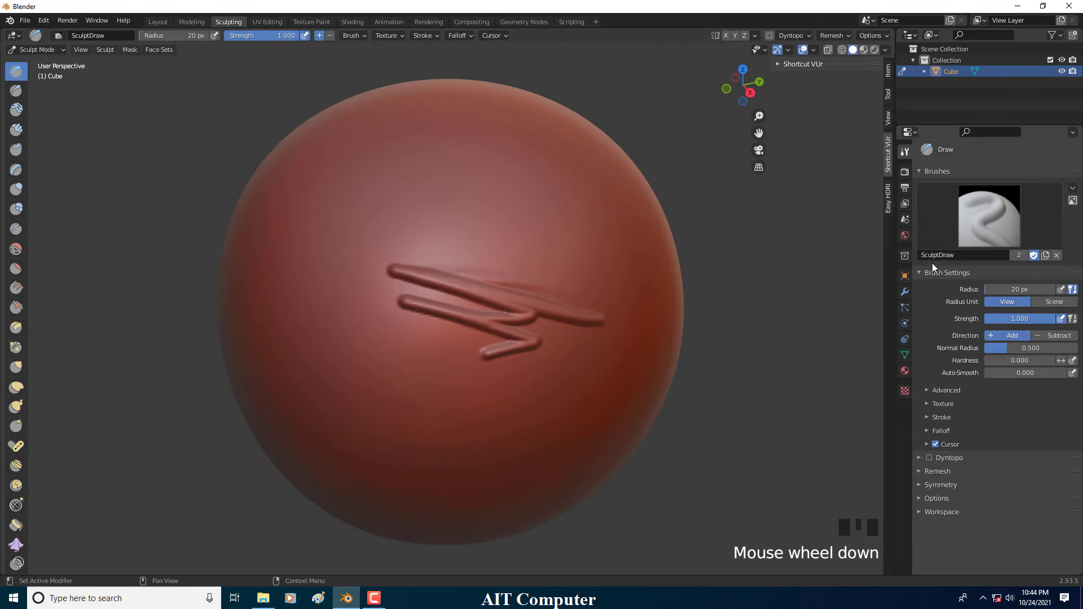
left_click(888, 92)
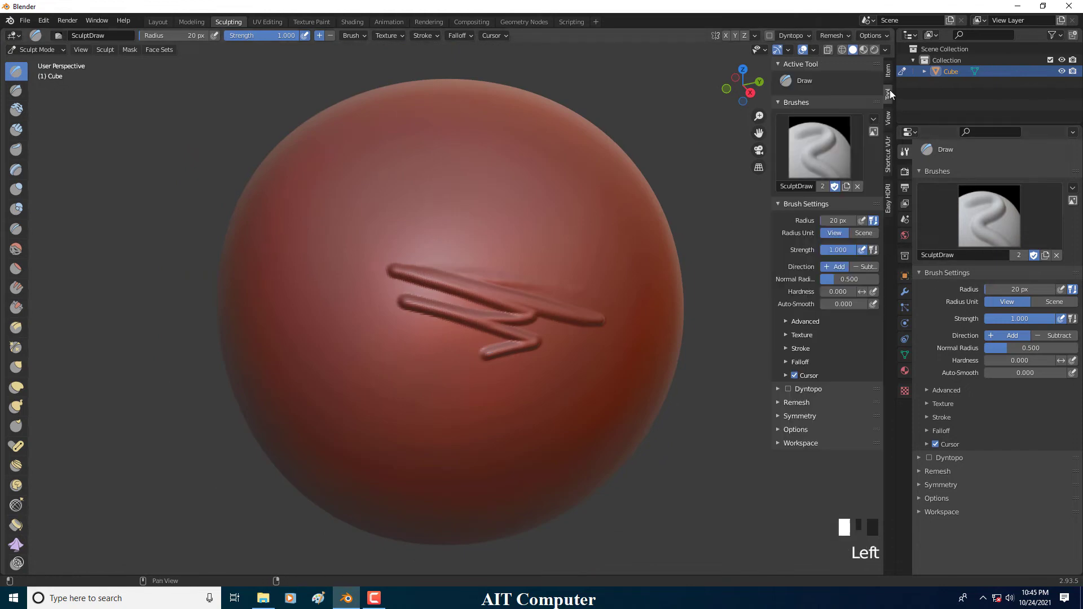
left_click(888, 95)
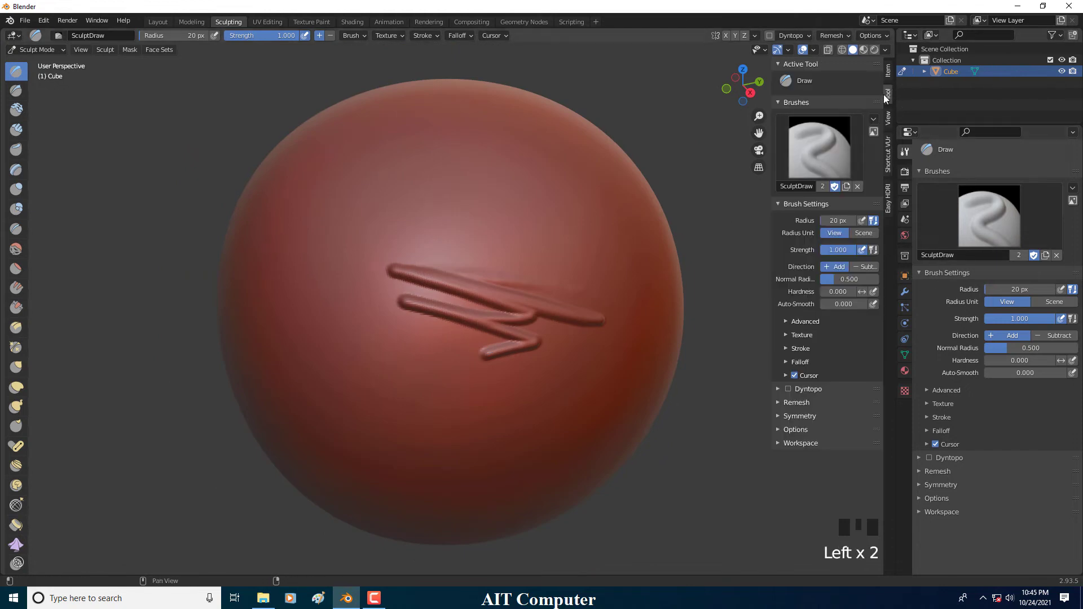
left_click(780, 63)
left_click(779, 76)
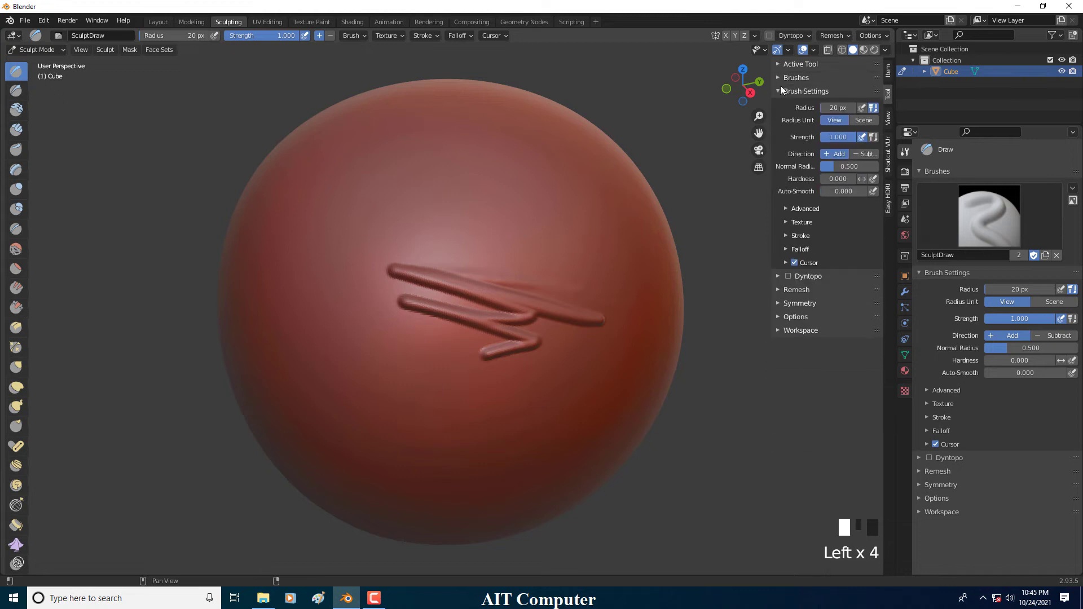
left_click(795, 92)
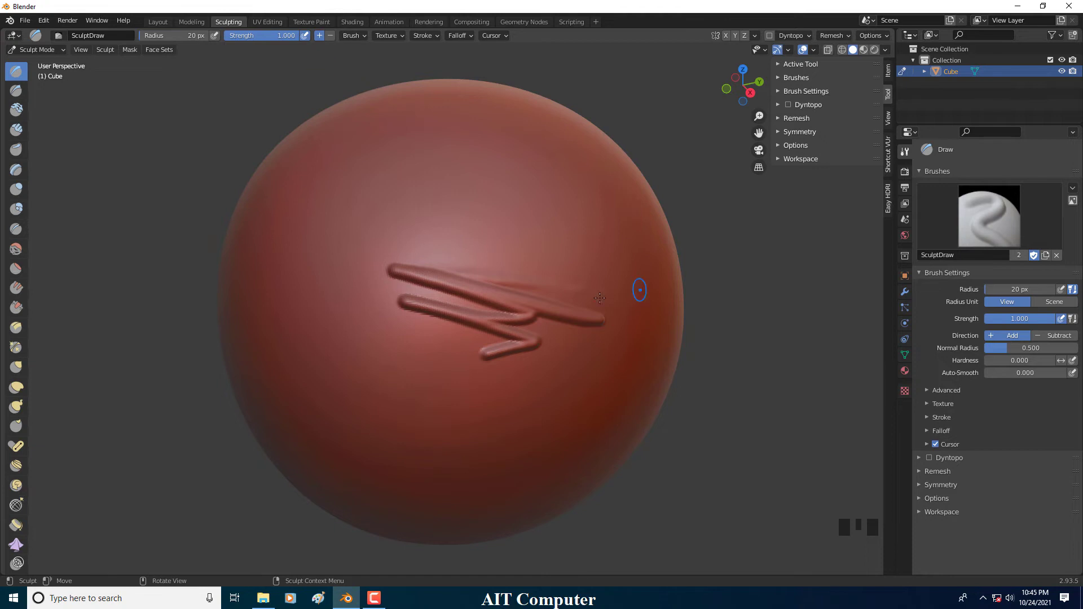
- Sculpt a raised S-curve above the zigzag, then carve inverted Draw grooves above and beside the raised strokes
scroll(495, 287, "up", 2)
scroll(450, 234, "down", 2)
mouse_move(445, 235)
left_mouse_down()
mouse_move(448, 223)
mouse_move(539, 226)
mouse_move(584, 258)
mouse_move(615, 241)
left_mouse_up()
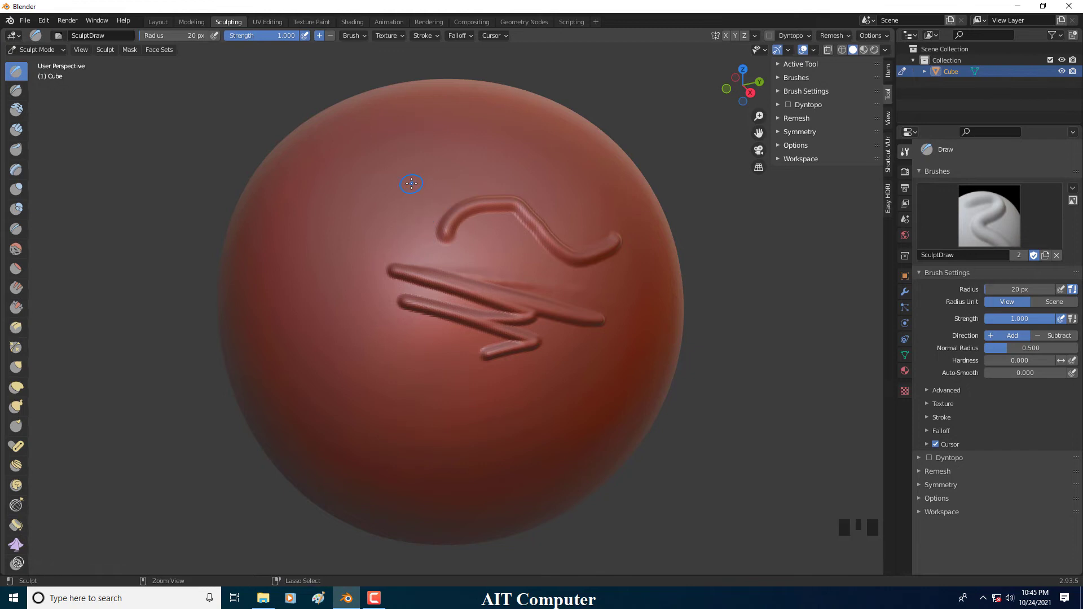
mouse_move(411, 183)
left_mouse_down("ctrl")
mouse_move(501, 177)
mouse_move(551, 204)
left_mouse_up("ctrl")
left_click_drag(620, 193, 621, 193, "ctrl")
mouse_move(385, 336)
left_mouse_down("ctrl")
mouse_move(361, 263)
mouse_move(417, 252)
mouse_move(435, 273)
left_mouse_up("ctrl")
- Set the brush radius to 123 px and smooth down the raised and carved strokes across the ball's front
key("f")
left_click(577, 315)
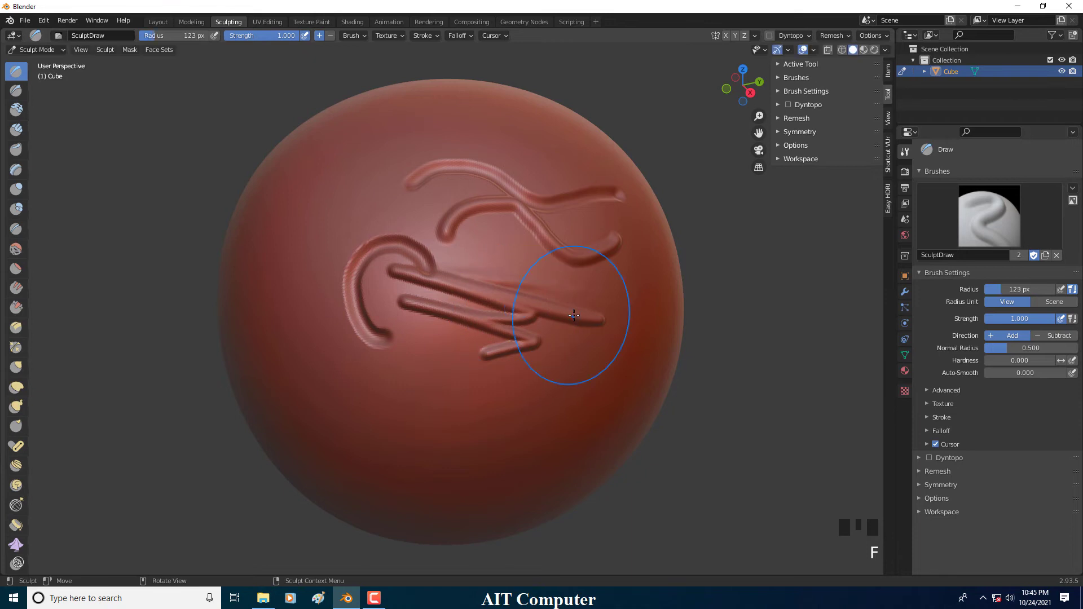
left_click_drag(568, 205, 505, 309, "shift")
mouse_move(505, 310)
left_mouse_down("shift")
mouse_move(485, 317)
mouse_move(459, 278)
mouse_move(392, 236)
left_mouse_up("shift")
left_click_drag(369, 282, 363, 333, "shift")
mouse_move(364, 333)
left_mouse_down("shift")
mouse_move(399, 246)
mouse_move(384, 271)
left_mouse_up("shift")
mouse_move(383, 271)
left_mouse_down("shift")
mouse_move(408, 360)
mouse_move(389, 316)
left_mouse_up("shift")
mouse_move(389, 316)
left_mouse_down("shift")
mouse_move(404, 247)
mouse_move(407, 304)
left_mouse_up("shift")
left_click_drag(406, 305, 460, 272, "shift")
mouse_move(464, 226)
left_mouse_down("shift")
mouse_move(454, 205)
mouse_move(561, 218)
mouse_move(475, 190)
left_mouse_up("shift")
mouse_move(402, 180)
left_mouse_down("shift")
mouse_move(522, 221)
mouse_move(583, 209)
mouse_move(587, 197)
mouse_move(570, 208)
mouse_move(569, 195)
mouse_move(543, 218)
left_mouse_up("shift")
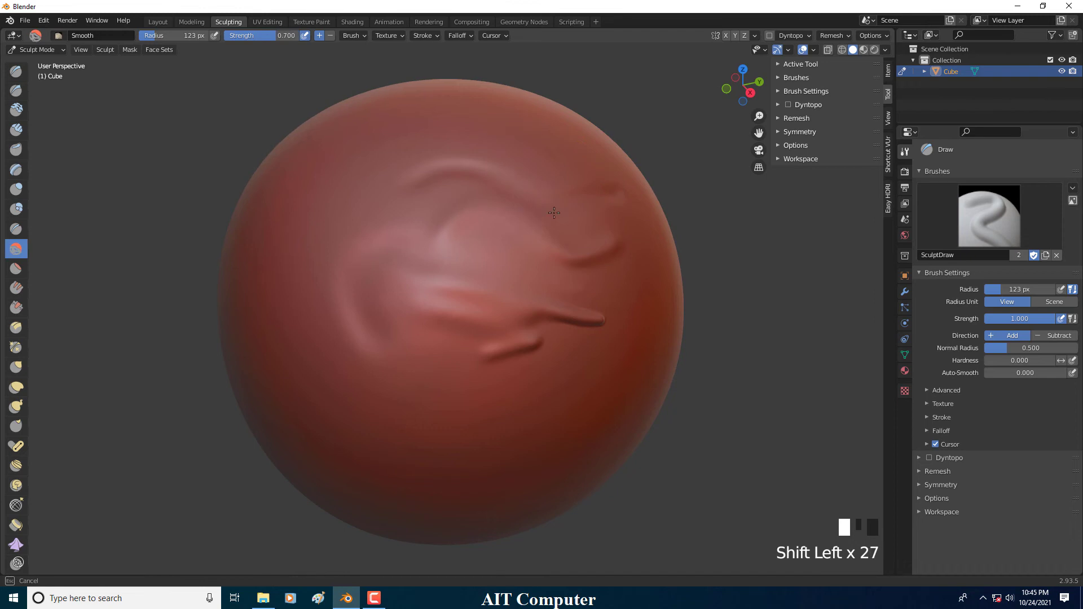
mouse_move(563, 321)
left_mouse_down("shift")
mouse_move(525, 309)
mouse_move(524, 344)
left_mouse_up("shift")
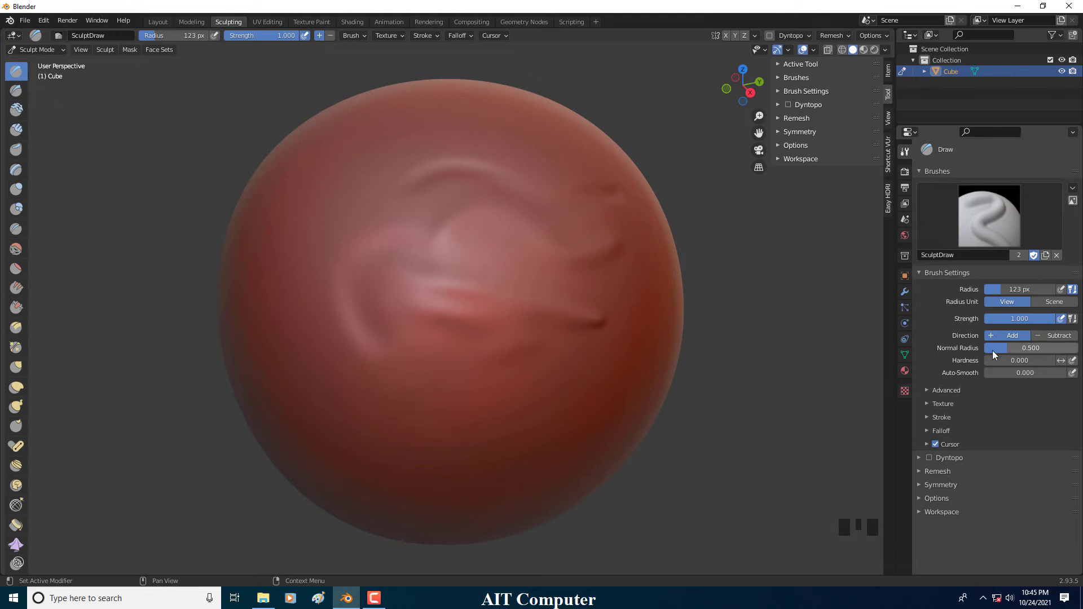
- Show the Draw brush's Advanced settings
left_click(928, 391)
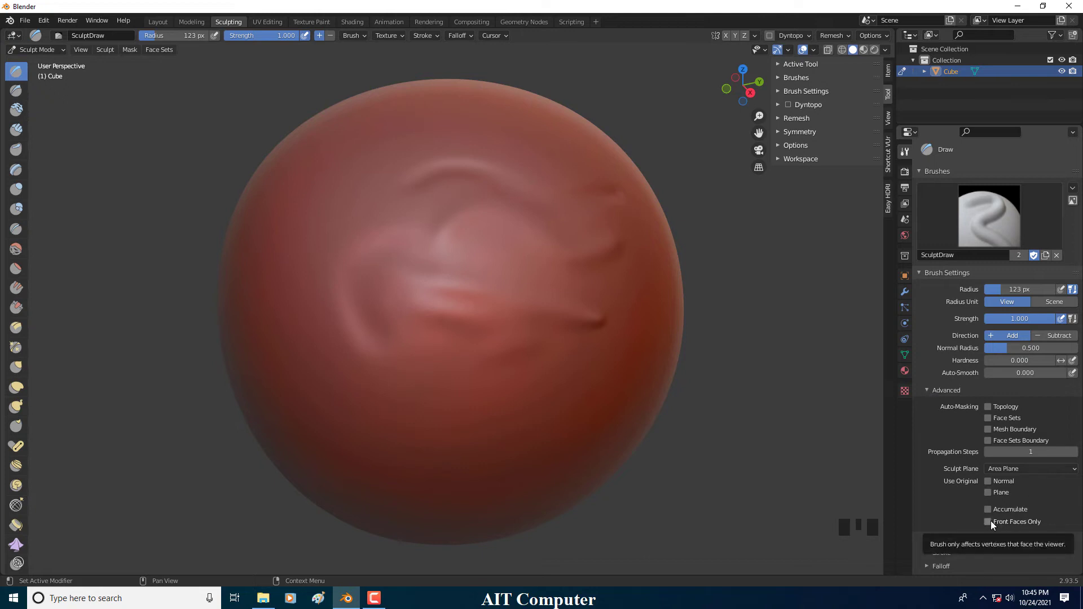
middle_click_drag(619, 352, 600, 339)
- Switch to Object Mode, add a plane and move it beside the ball
left_click(33, 50)
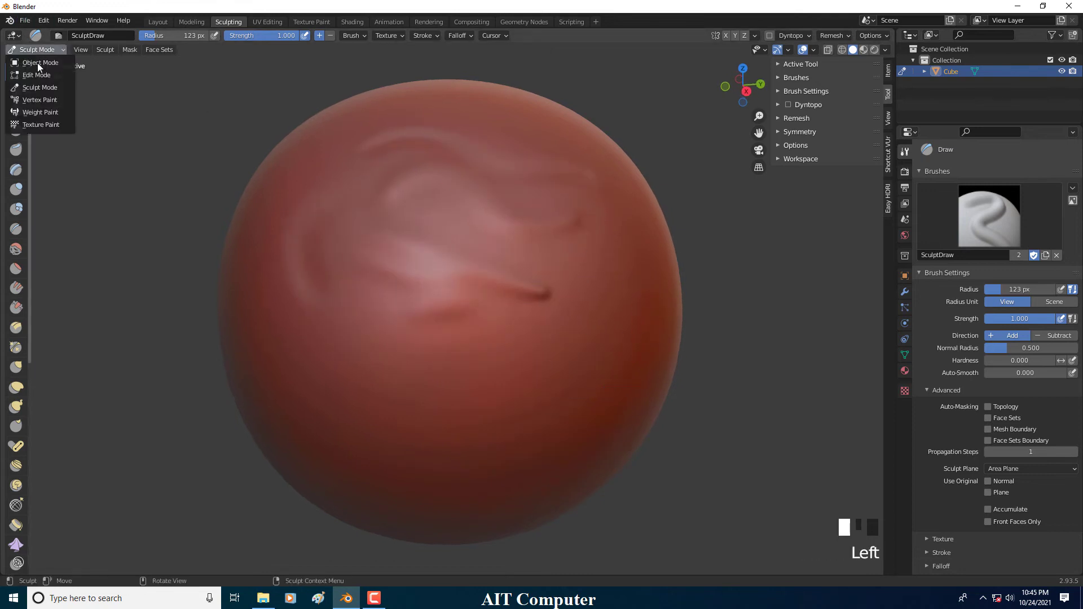
scroll(515, 230, "down", 3)
key("shift+a")
left_click(550, 238)
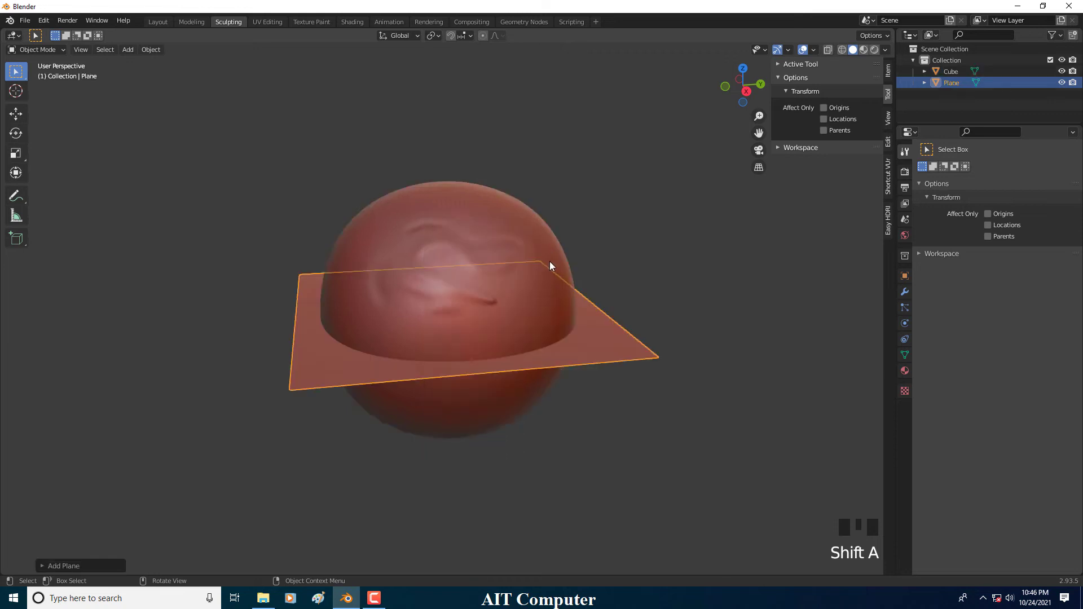
scroll(546, 271, "down", 3)
key("g")
left_click(668, 292)
middle_click_drag(662, 313, 531, 292)
scroll(640, 342, "up", 3)
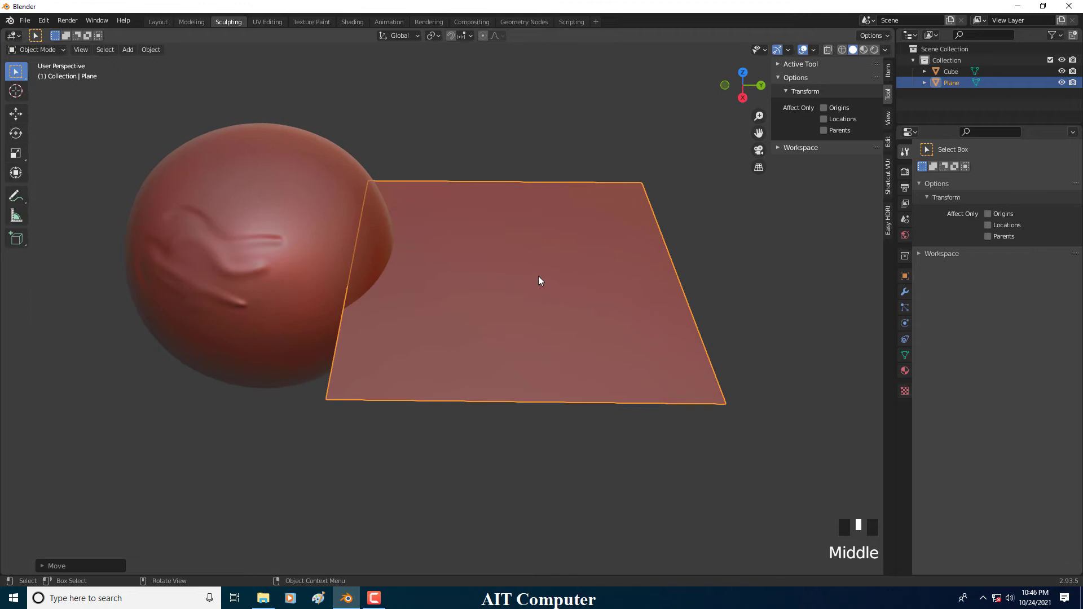
- Subdivide the plane repeatedly in Edit Mode until it is a very dense grid, then deselect its vertices
key("Tab")
key("ctrl+r")
key("Escape")
right_click_drag(546, 274, 534, 289)
key("shift+r")
key("shift+r")
key("shift+r")
key("shift+r")
key("shift+r")
key("shift+r")
key("shift+r")
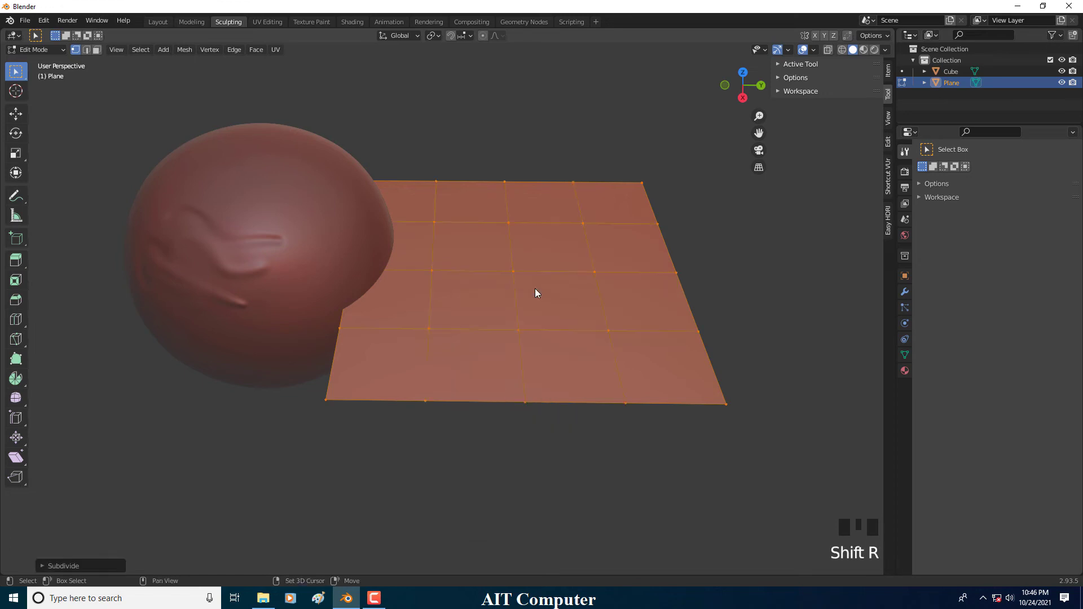
key("shift+r")
mouse_move(534, 289)
middle_mouse_down()
mouse_move(553, 254)
mouse_move(545, 273)
middle_mouse_up()
left_click(545, 273)
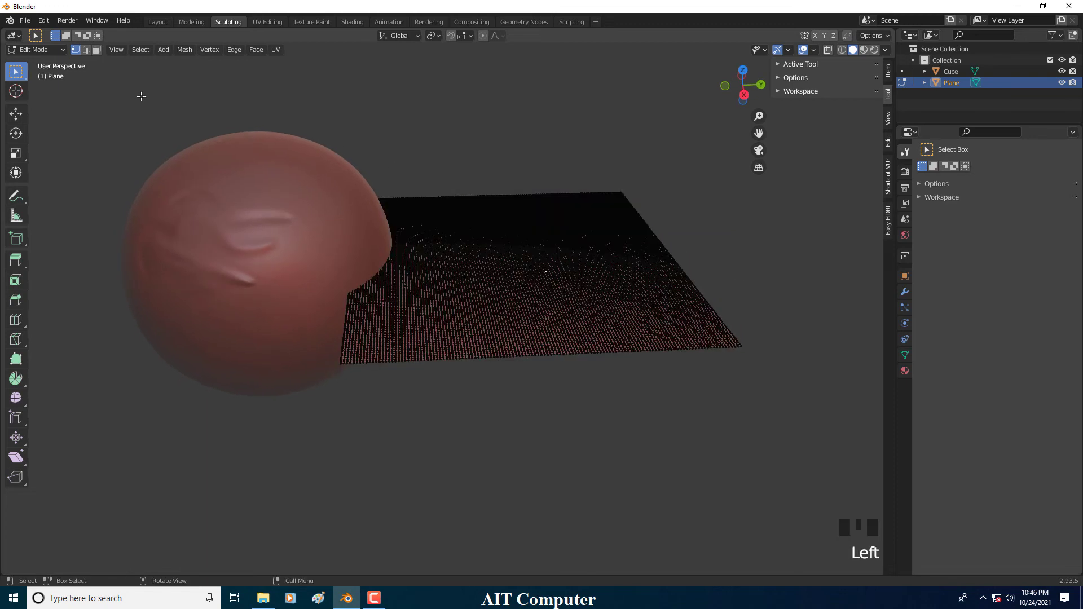
- Switch the subdivided plane to Sculpt Mode
left_click(96, 49)
left_click(79, 50)
left_click(41, 55)
left_click(43, 49)
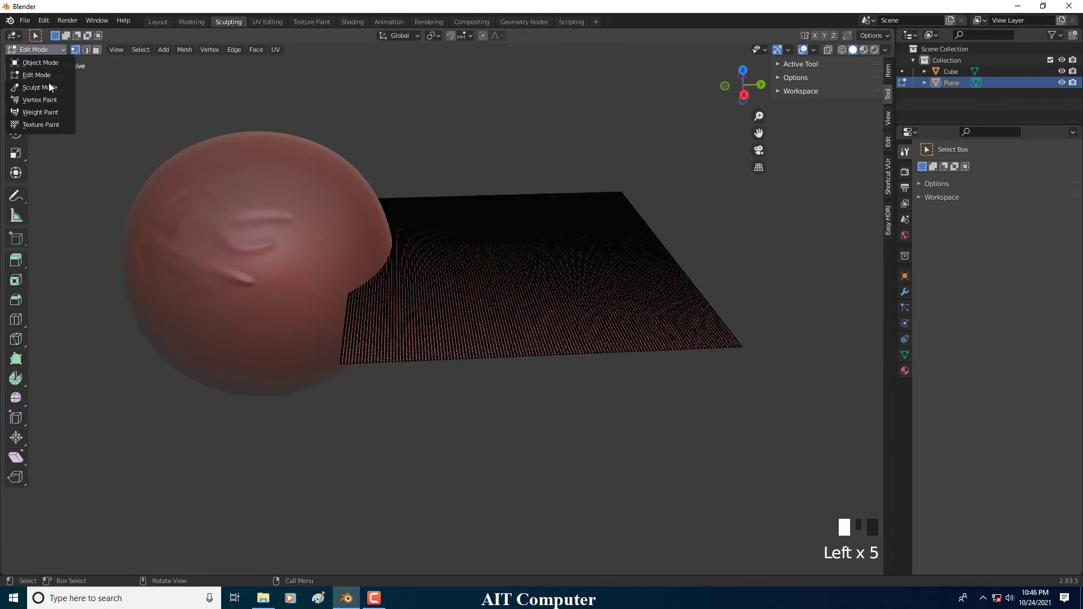
left_click(40, 87)
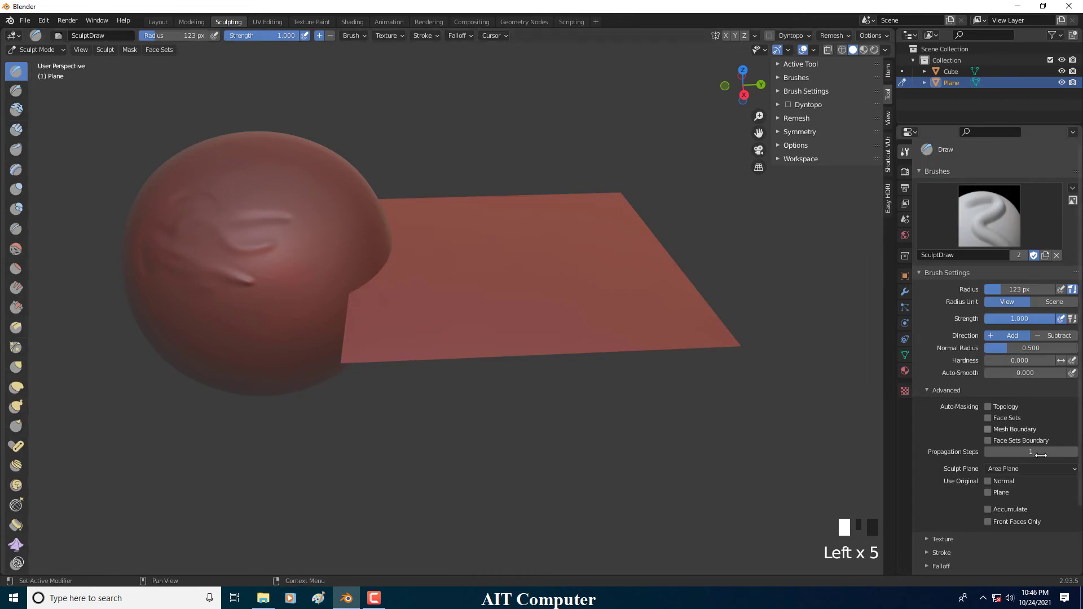
- Try raising a Draw bump in the middle of the plane and undo it
left_click_drag(504, 279, 541, 270)
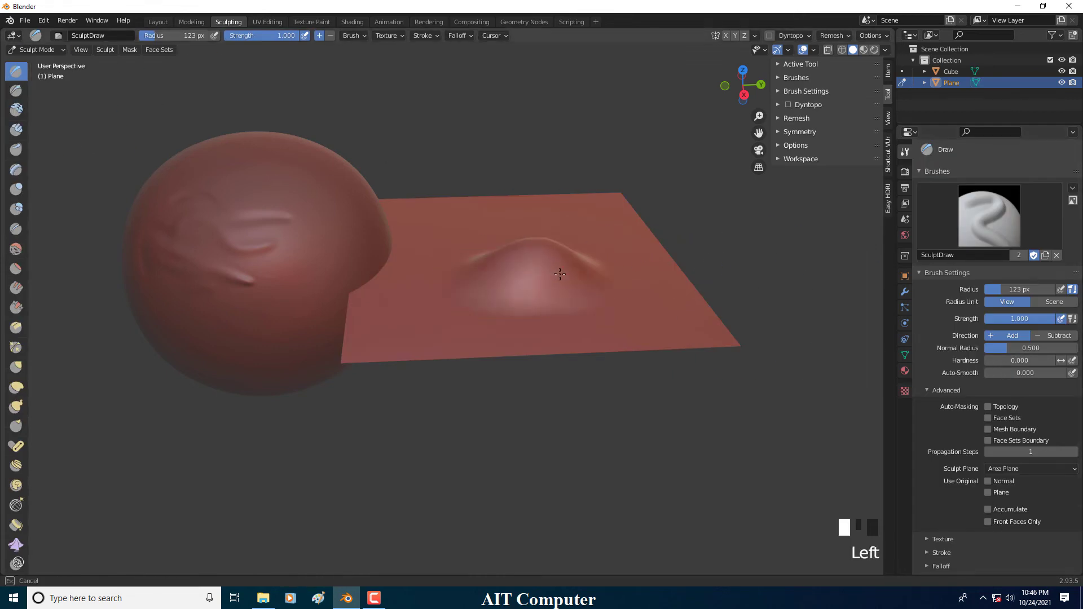
mouse_move(581, 242)
middle_mouse_down()
mouse_move(606, 183)
mouse_move(604, 157)
mouse_move(620, 170)
mouse_move(587, 220)
mouse_move(561, 230)
mouse_move(567, 242)
mouse_move(613, 231)
mouse_move(607, 242)
middle_mouse_up()
scroll(611, 191, "up", 2)
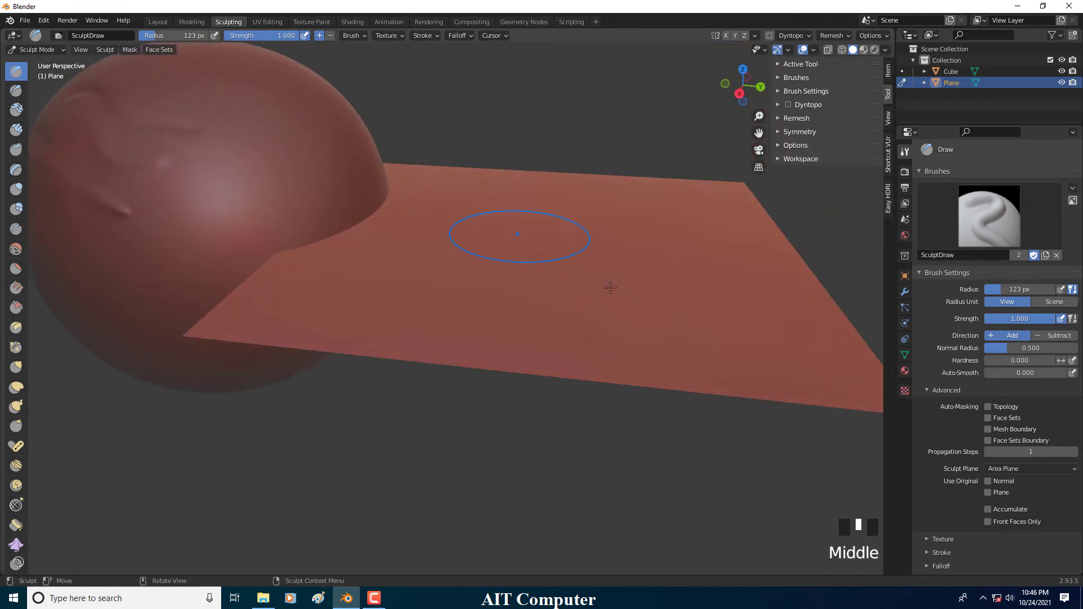
- Enable Front Faces Only, test a Draw stroke on the plane, check it from the other side and undo it
left_click(989, 522)
middle_click_drag(670, 259, 670, 229)
mouse_move(507, 220)
left_mouse_down()
mouse_move(649, 229)
mouse_move(525, 209)
mouse_move(510, 194)
left_mouse_up()
mouse_move(511, 194)
middle_mouse_down()
mouse_move(647, 171)
mouse_move(683, 127)
middle_mouse_up()
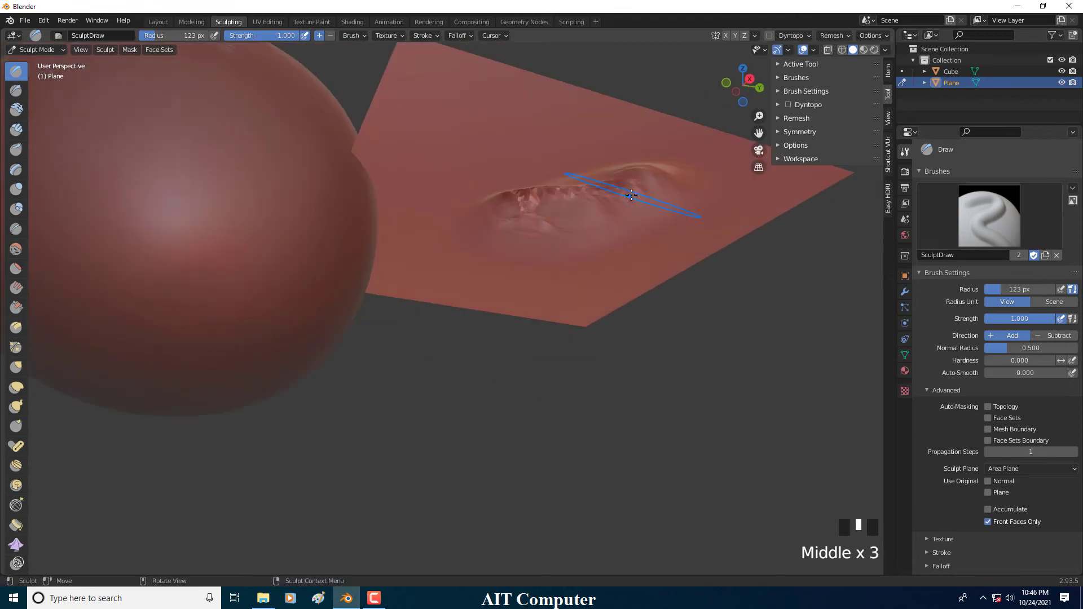
key("ctrl+z")
- Toggle Front Faces Only off and back on, test another Draw stroke across the plane and undo it
left_click(993, 523)
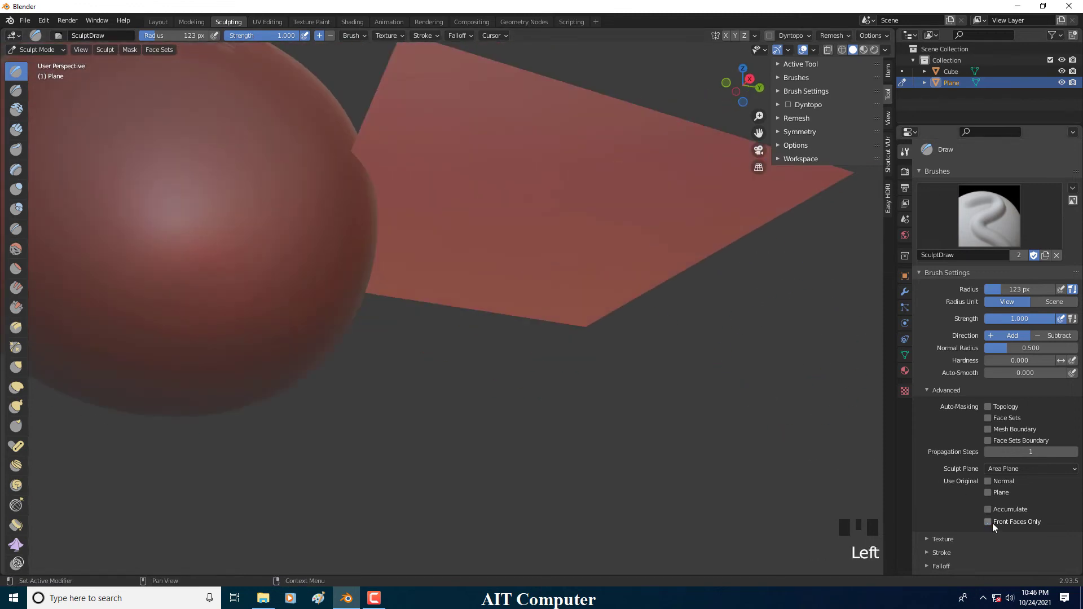
left_click(992, 523)
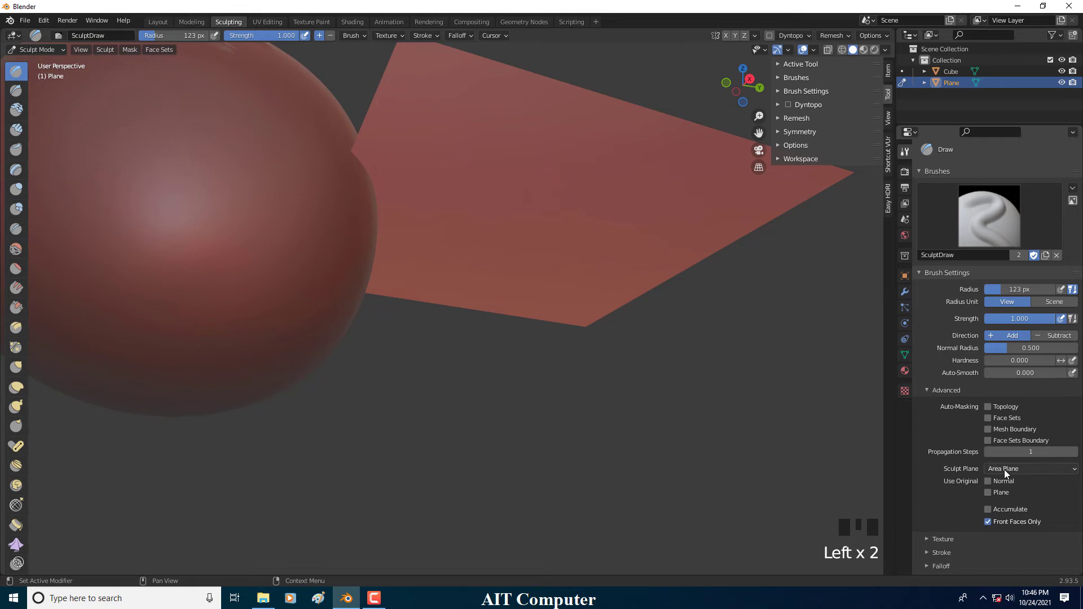
middle_click_drag(621, 238, 551, 327)
mouse_move(551, 327)
left_mouse_down()
mouse_move(626, 290)
mouse_move(652, 299)
left_mouse_up()
mouse_move(653, 299)
middle_mouse_down()
mouse_move(718, 212)
mouse_move(671, 187)
middle_mouse_up()
key("ctrl+z")
- Disable Front Faces Only, test a comparison Draw stroke on the plane and undo it
left_click(987, 522)
middle_click_drag(664, 286, 543, 282)
left_click_drag(543, 283, 674, 260)
mouse_move(674, 260)
middle_mouse_down()
mouse_move(679, 224)
mouse_move(652, 220)
mouse_move(660, 260)
mouse_move(611, 252)
mouse_move(607, 261)
mouse_move(413, 191)
mouse_move(515, 193)
mouse_move(495, 218)
middle_mouse_up()
key("ctrl+z")
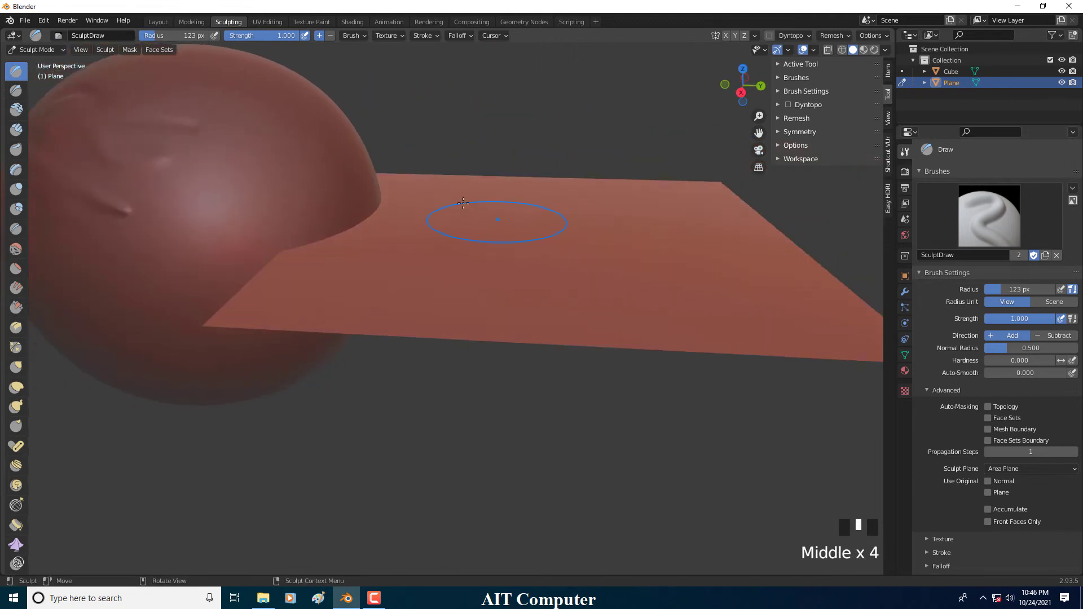
- Switch from sculpting to Object Mode and delete the plane
left_click(56, 51)
left_click(41, 61)
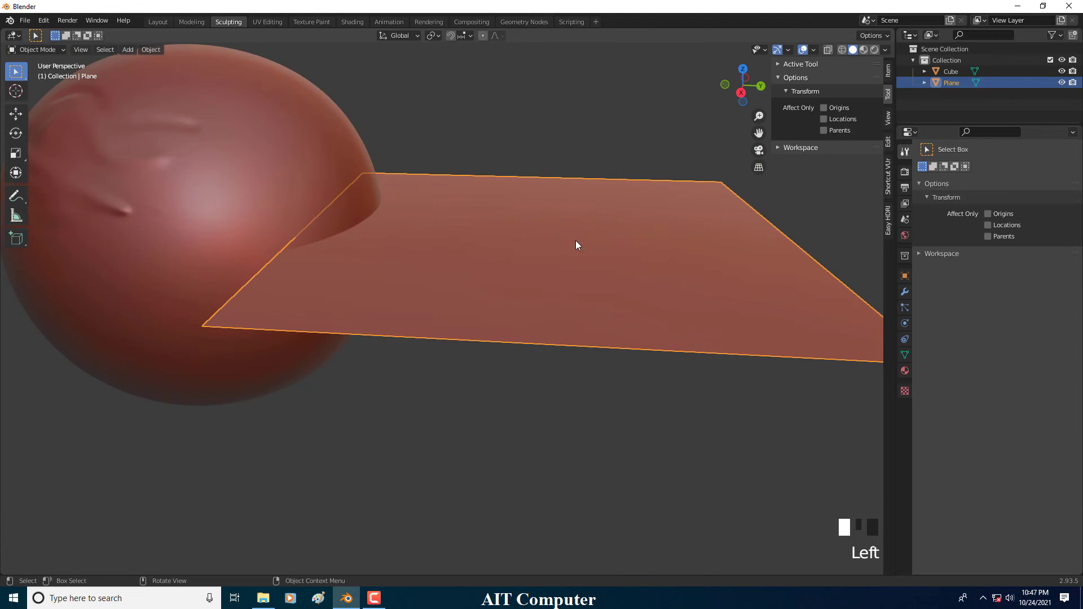
key("Delete")
- Select the sculpted sphere and scale it down along the global X axis into a thin disc
left_click(254, 174)
scroll(280, 177, "down", 2)
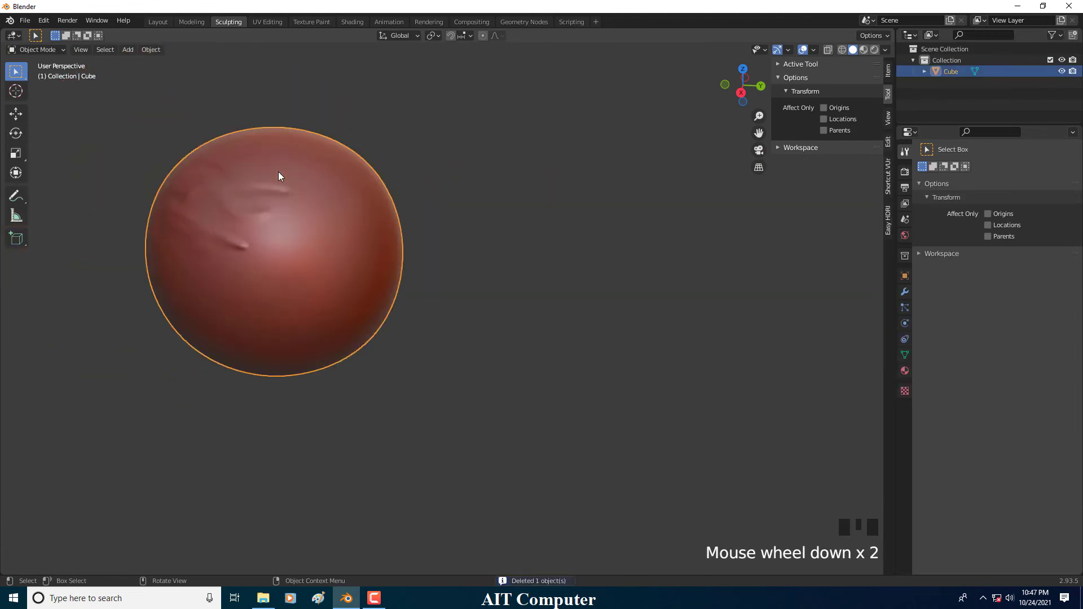
scroll(324, 235, "up", 2)
middle_click_drag(324, 234, 465, 283, "shift")
key("s")
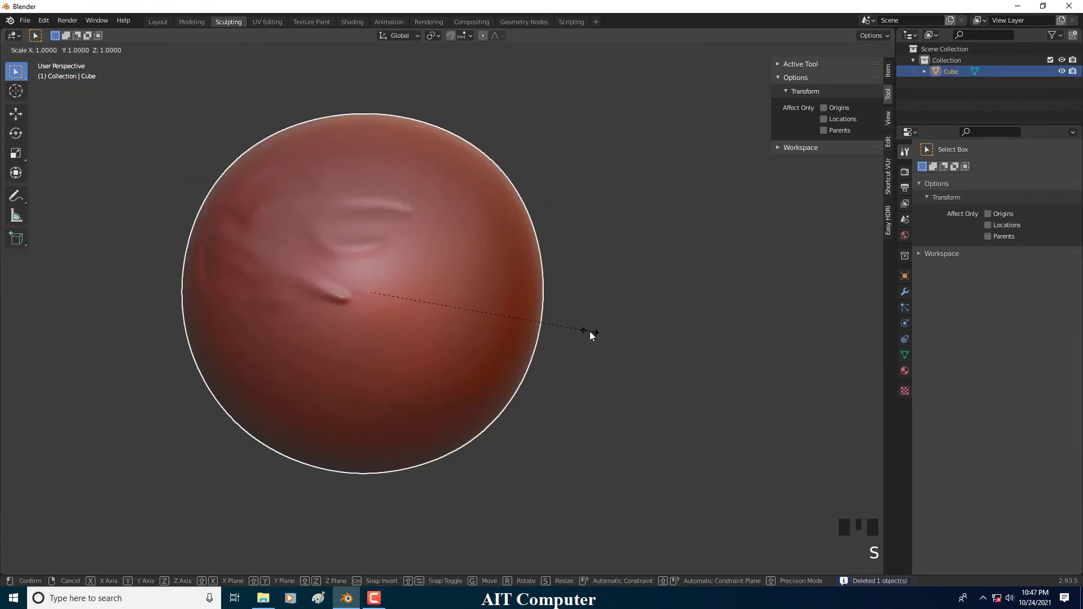
key("x")
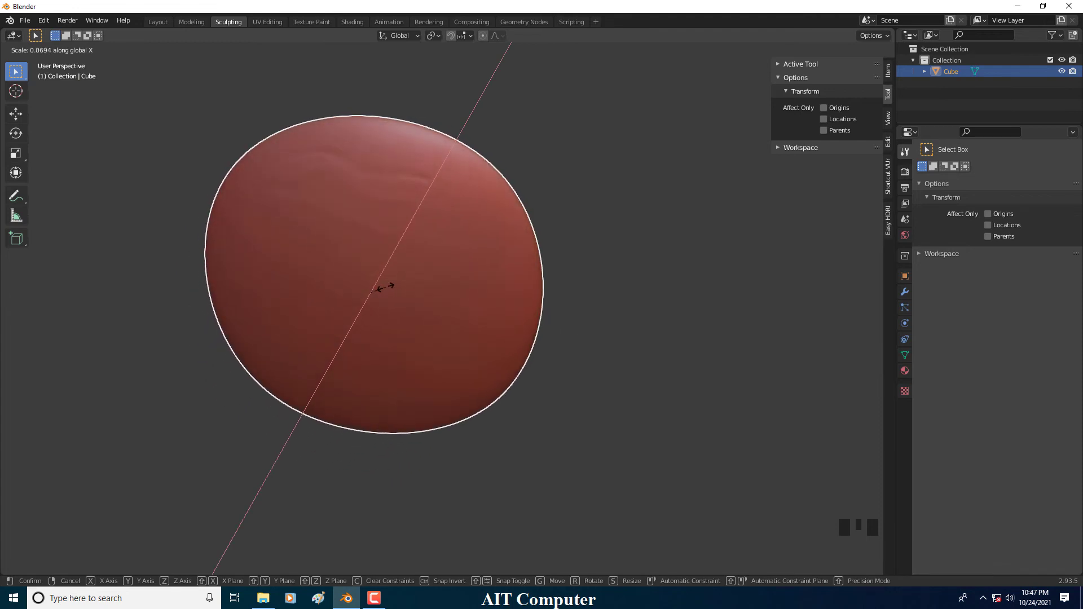
left_click(497, 262)
mouse_move(497, 262)
middle_mouse_down()
mouse_move(357, 261)
mouse_move(513, 261)
middle_mouse_up()
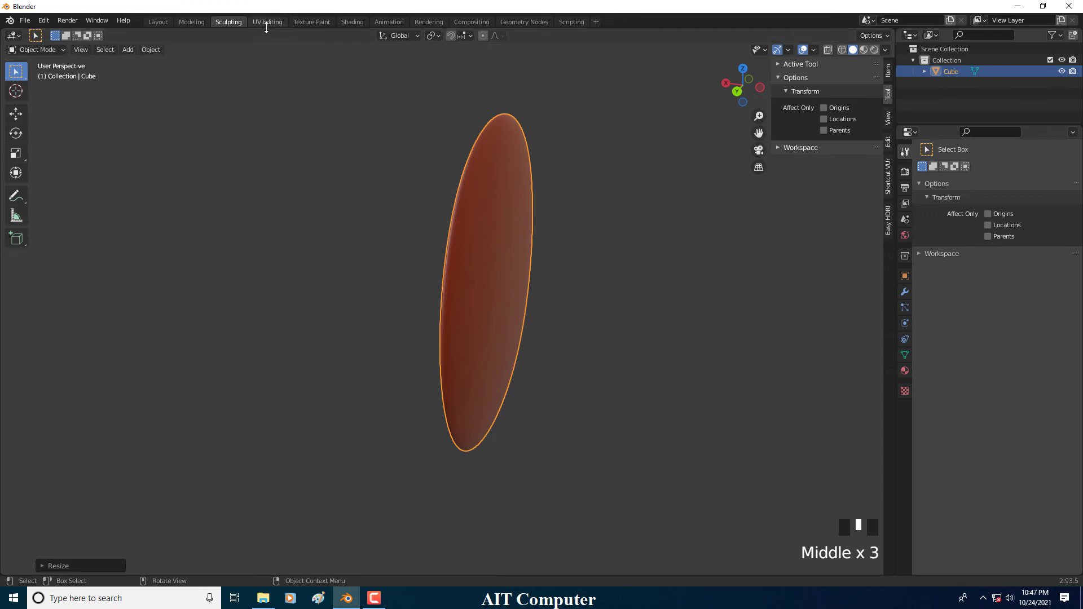
- Put the flattened sphere into Sculpt Mode
left_click(239, 21)
middle_click_drag(597, 237, 496, 261)
left_click(496, 261)
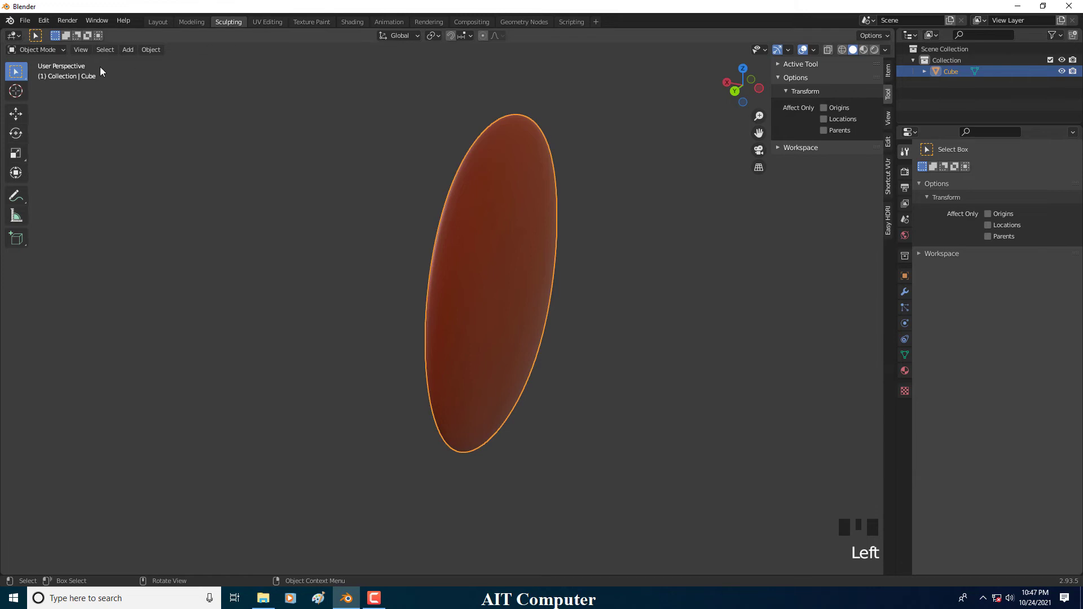
left_click(56, 49)
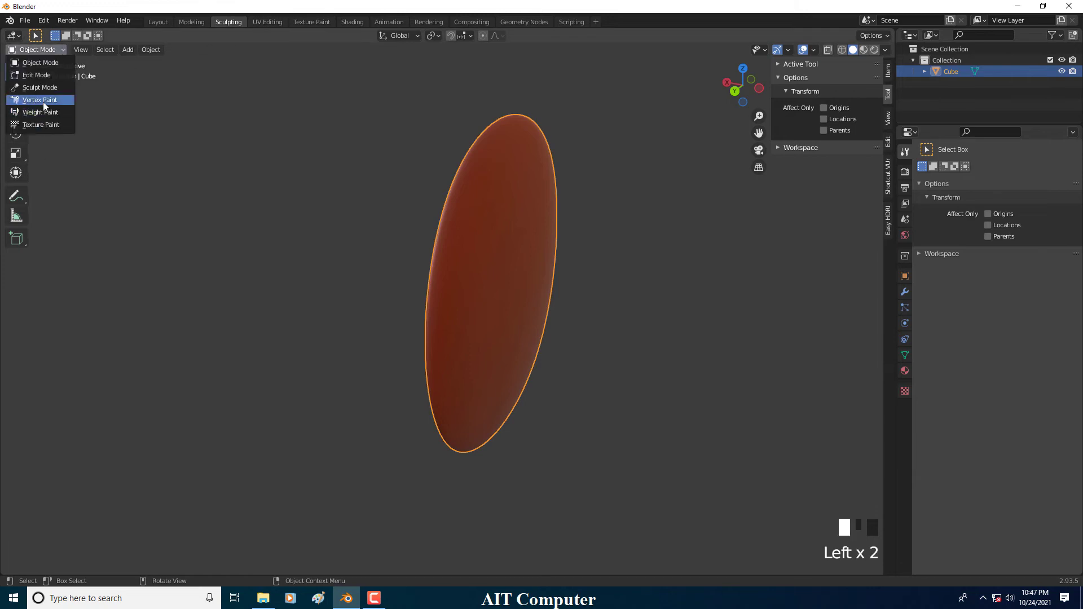
left_click(42, 101)
left_click(51, 50)
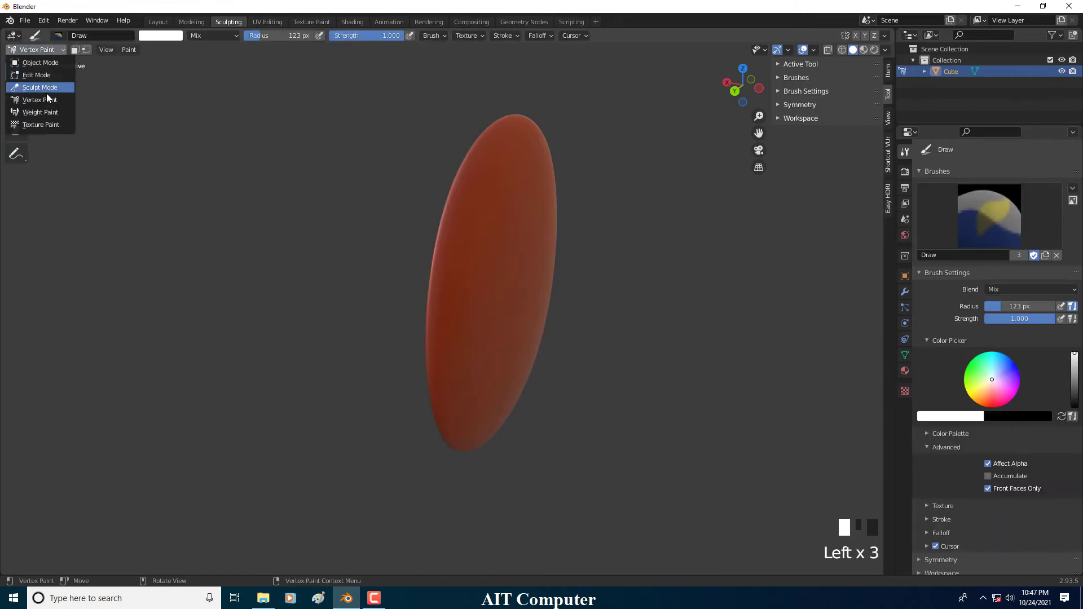
left_click(46, 93)
- Test a Draw stroke across the flat face of the disc and undo it
middle_click_drag(486, 233, 430, 219)
mouse_move(430, 220)
left_mouse_down()
mouse_move(462, 255)
mouse_move(570, 259)
left_mouse_up()
mouse_move(570, 259)
middle_mouse_down()
mouse_move(665, 276)
mouse_move(499, 266)
middle_mouse_up()
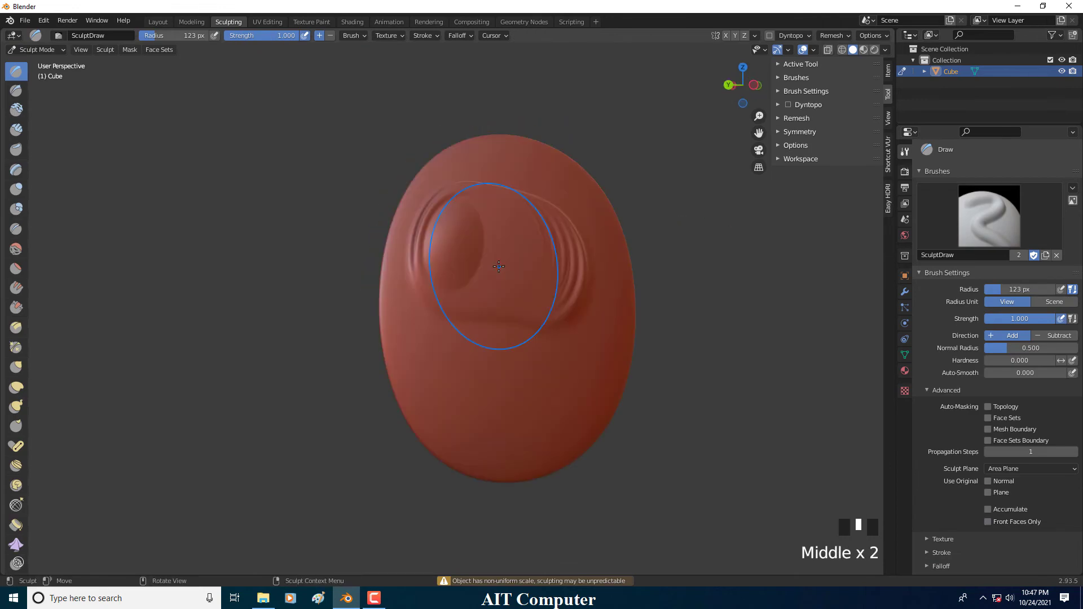
key("ctrl+z")
- Reduce the Draw brush radius to 101 px
scroll(500, 265, "up", 2)
key("f")
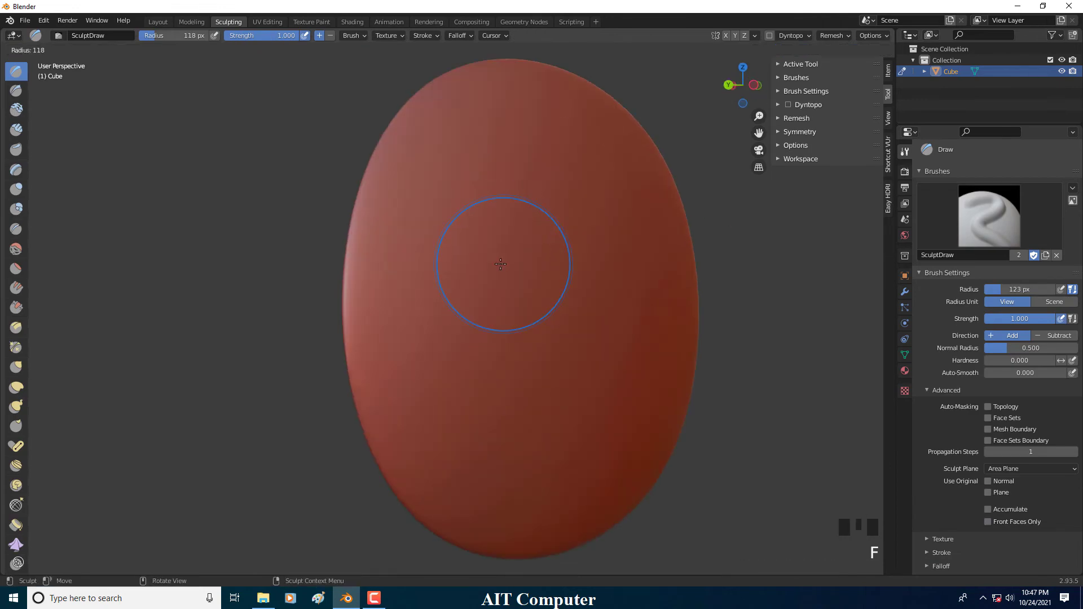
left_click(499, 248)
- Apply all transforms to the flattened sphere in Object Mode and return it to Sculpt Mode
left_click(32, 51)
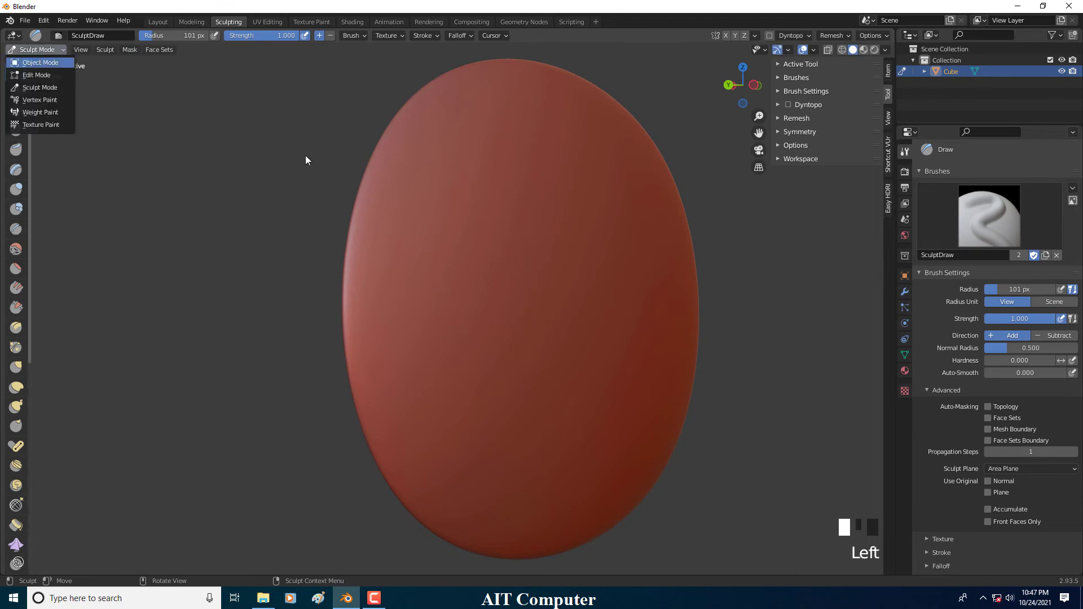
left_click(49, 63)
key("ctrl+a")
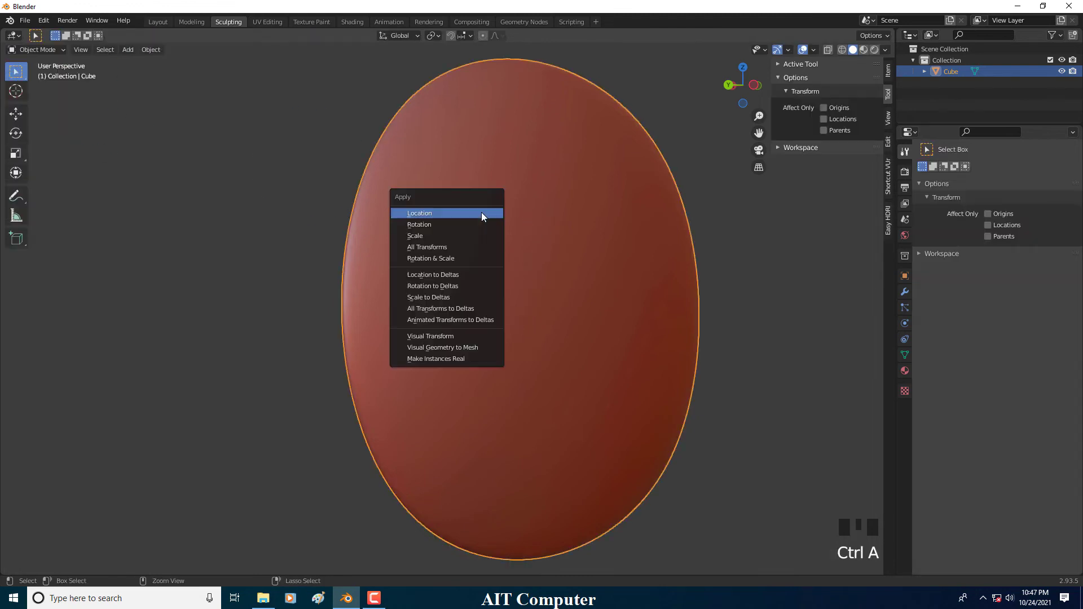
left_click(472, 245)
mouse_move(498, 249)
middle_mouse_down()
mouse_move(527, 261)
mouse_move(562, 242)
mouse_move(609, 244)
middle_mouse_up()
left_click(60, 49)
- Test a Draw stroke across the disc with Front Faces Only off, check the opposite side and undo it
left_click_drag(475, 234, 578, 244)
middle_click_drag(611, 266, 438, 237)
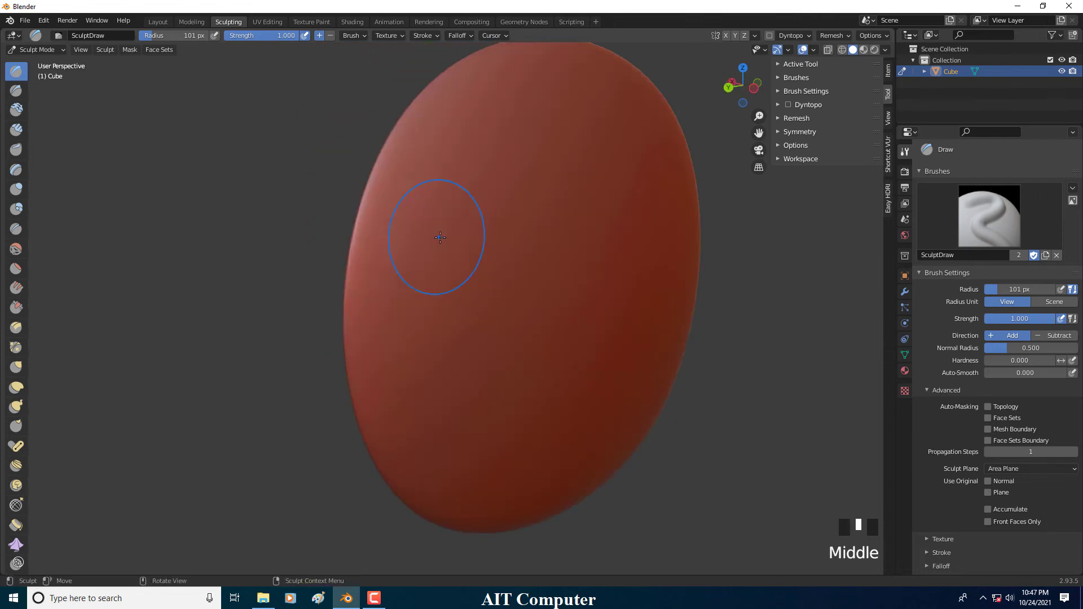
left_click_drag(438, 237, 587, 248)
middle_click_drag(643, 259, 411, 205)
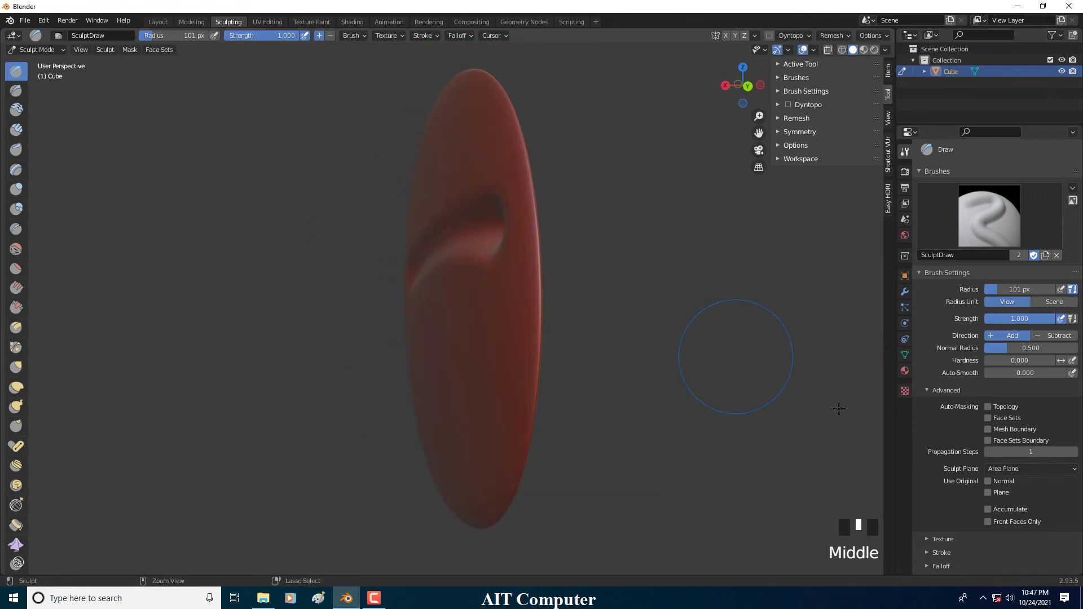
key("ctrl+z")
- Enable Front Faces Only, draw a ridge across the upper part of the disc and check the opposite side
left_click(987, 522)
middle_click_drag(846, 440, 368, 210)
mouse_move(368, 209)
left_mouse_down()
mouse_move(399, 229)
mouse_move(564, 248)
left_mouse_up()
mouse_move(564, 248)
middle_mouse_down()
mouse_move(686, 282)
mouse_move(554, 247)
middle_mouse_up()
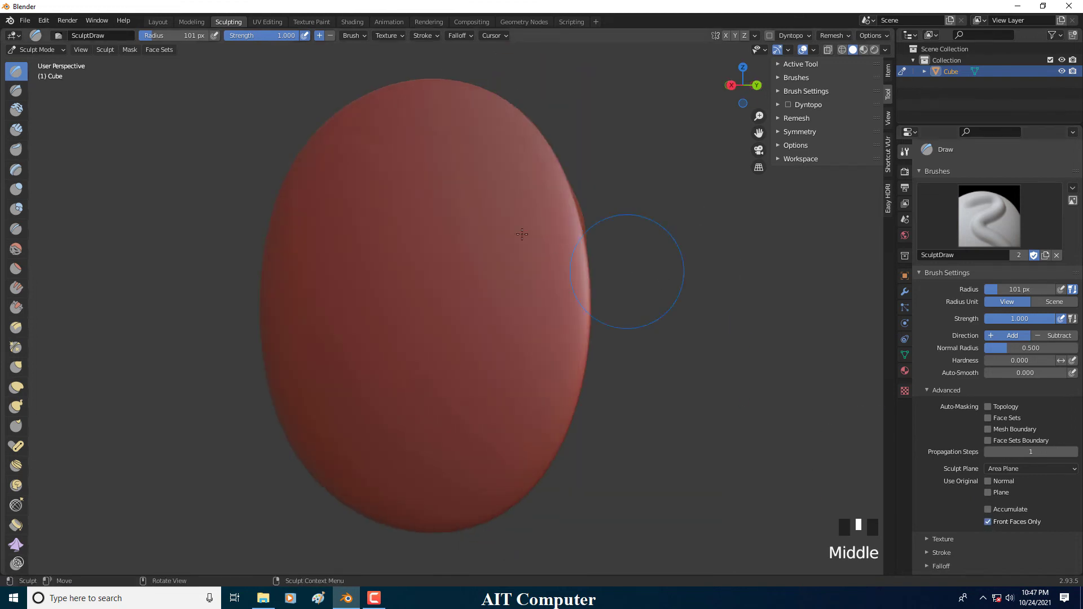
- Toggle Front Faces Only off and back on, and inspect the ridge on the front of the disc
left_click(988, 521)
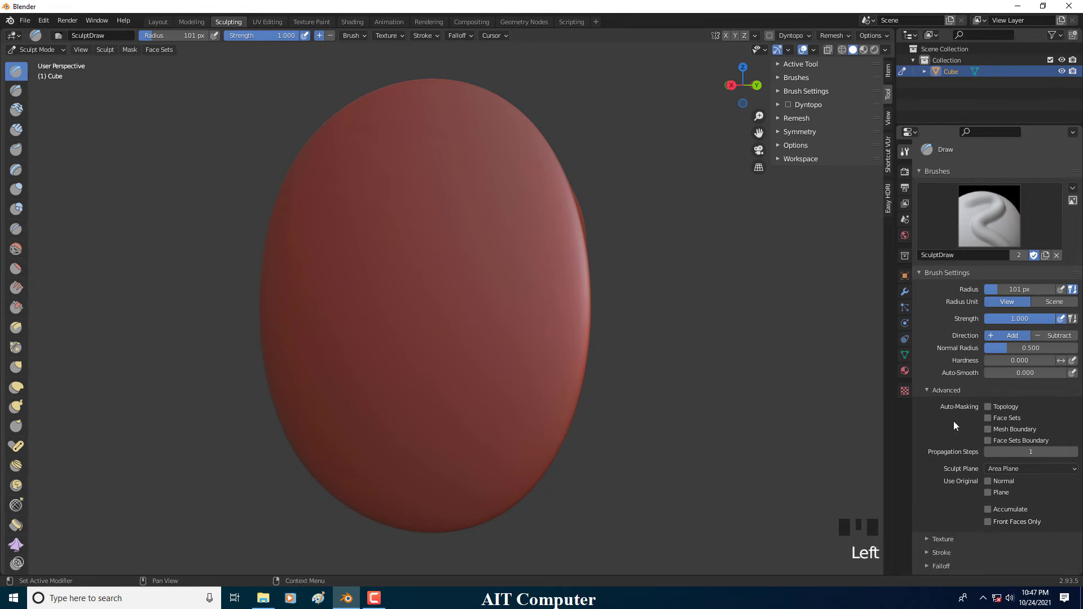
left_click(988, 522)
mouse_move(508, 323)
middle_mouse_down()
mouse_move(483, 338)
mouse_move(443, 311)
mouse_move(448, 278)
mouse_move(560, 411)
middle_mouse_up()
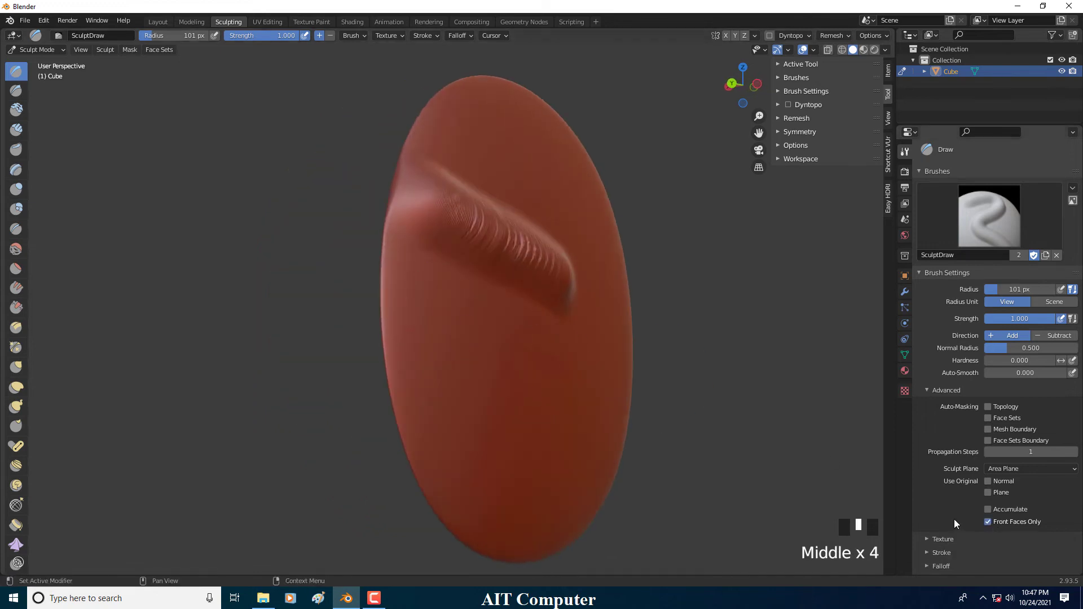
- Disable Front Faces Only, draw a second ridge below the first one and check the opposite side
left_click(994, 522)
left_click_drag(429, 313, 454, 316)
mouse_move(453, 317)
left_mouse_down()
mouse_move(508, 330)
mouse_move(496, 333)
left_mouse_up()
mouse_move(496, 333)
middle_mouse_down()
mouse_move(474, 323)
mouse_move(524, 337)
mouse_move(516, 331)
middle_mouse_up()
- Enable Front Faces Only, draw a third ridge below the second one and compare both sides of the disc
left_click(992, 523)
middle_click_drag(558, 386, 483, 363)
left_click_drag(423, 411, 411, 454)
left_click_drag(429, 389, 511, 411)
mouse_move(511, 411)
middle_mouse_down()
mouse_move(571, 454)
mouse_move(520, 406)
middle_mouse_up()
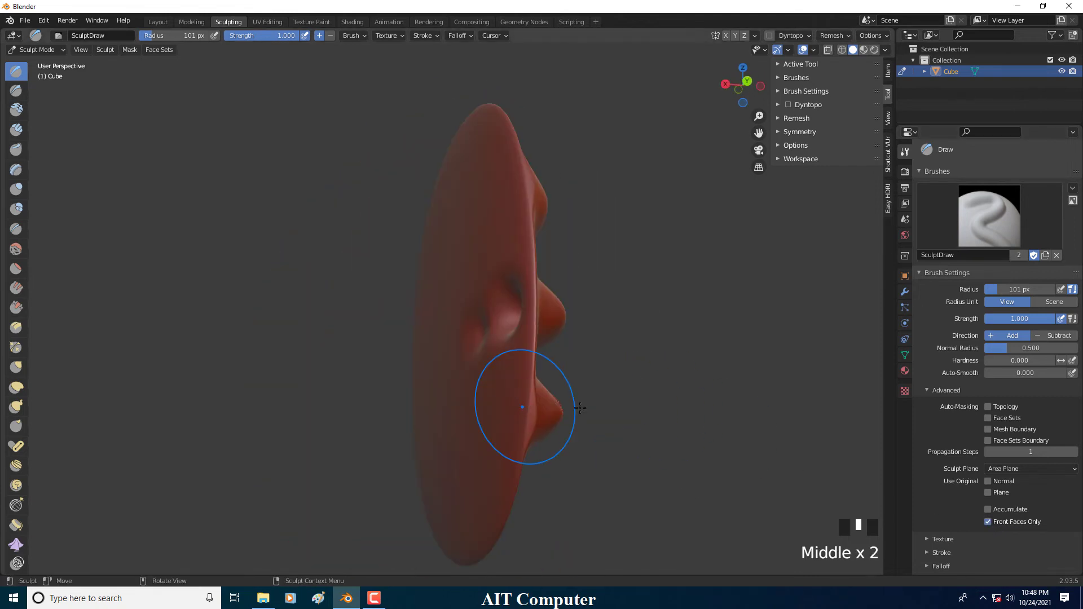
- Disable Front Faces Only and collapse the Advanced brush settings
left_click(988, 523)
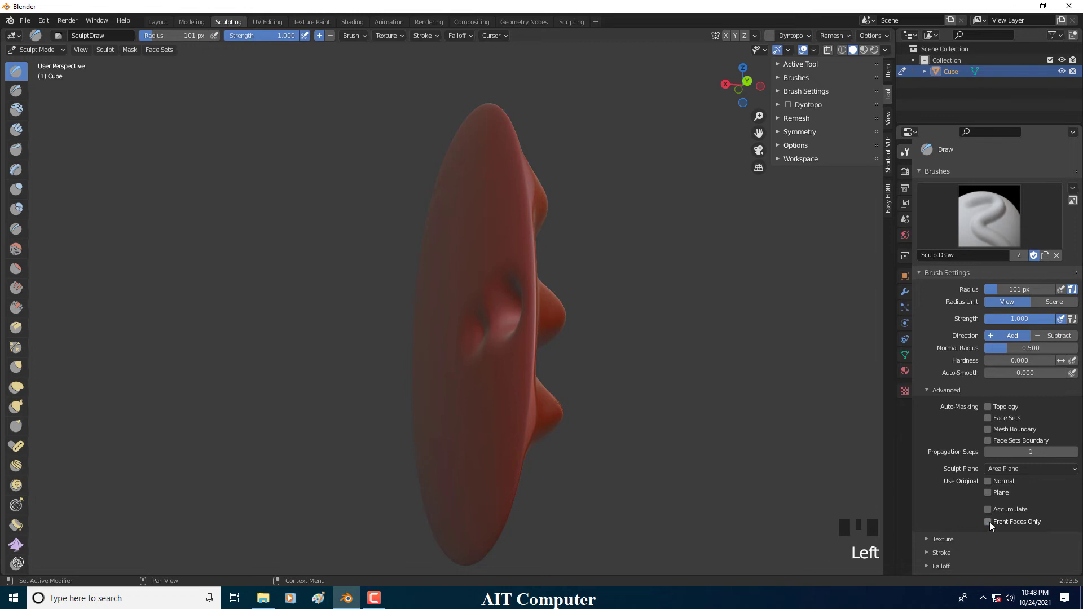
left_click(932, 393)
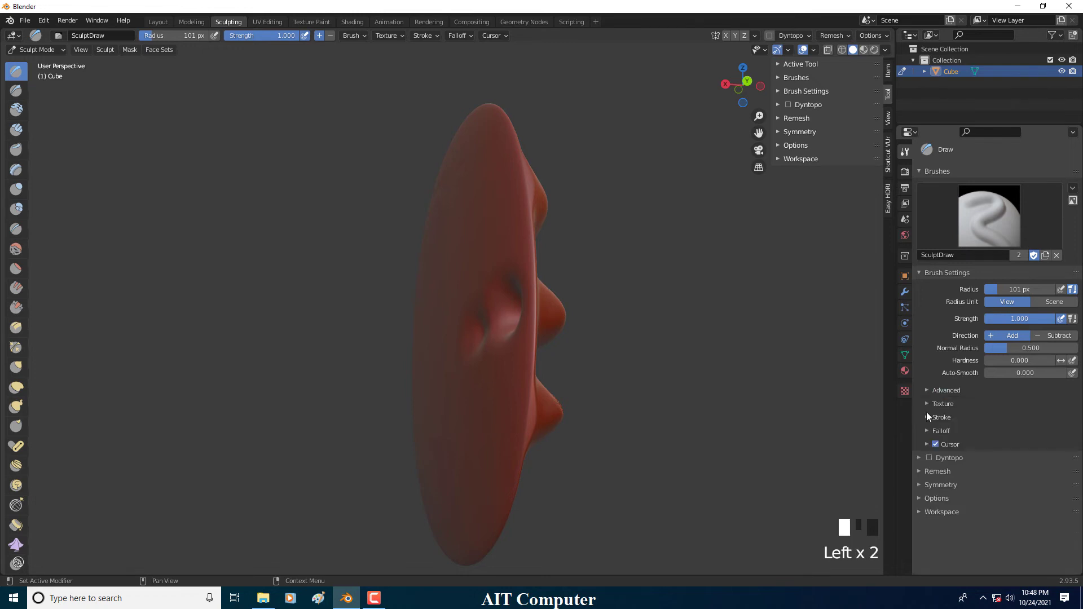
- Examine the Texture settings of the Draw brush
left_click(929, 404)
left_click(929, 404)
left_click(929, 404)
left_click(929, 404)
left_click(928, 404)
left_click(928, 404)
left_click(928, 403)
left_click(929, 403)
- Expand the Stroke settings and choose Space as the stroke method
left_click(925, 419)
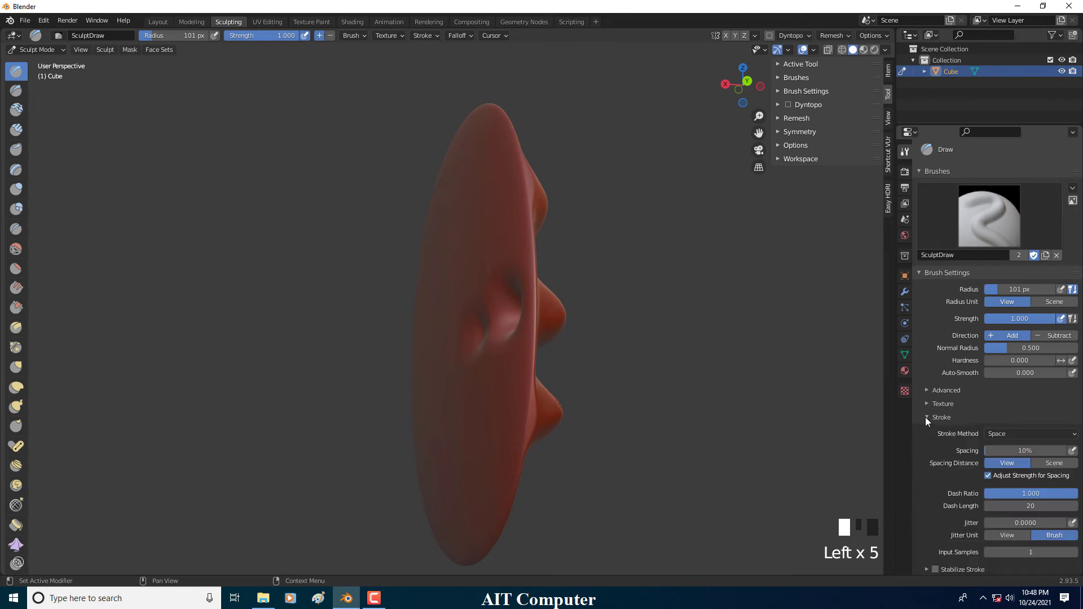
left_click(1008, 435)
left_click(1018, 469)
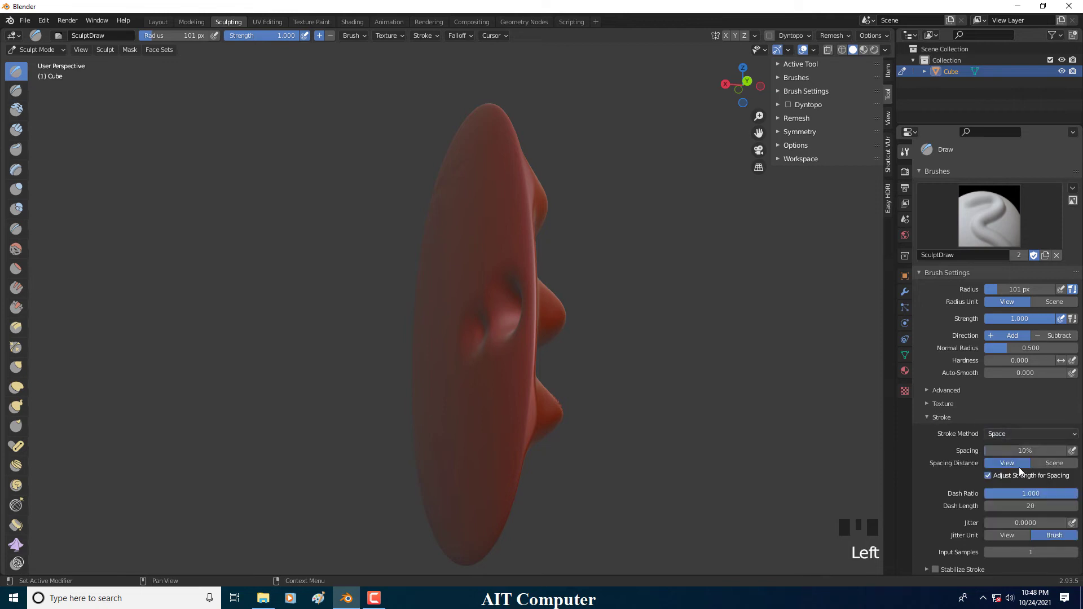
- Reduce the brush radius to 34 px and set the stroke spacing to 68%
mouse_move(556, 363)
middle_mouse_down()
mouse_move(615, 350)
mouse_move(546, 331)
middle_mouse_up()
key("f")
left_click(546, 331)
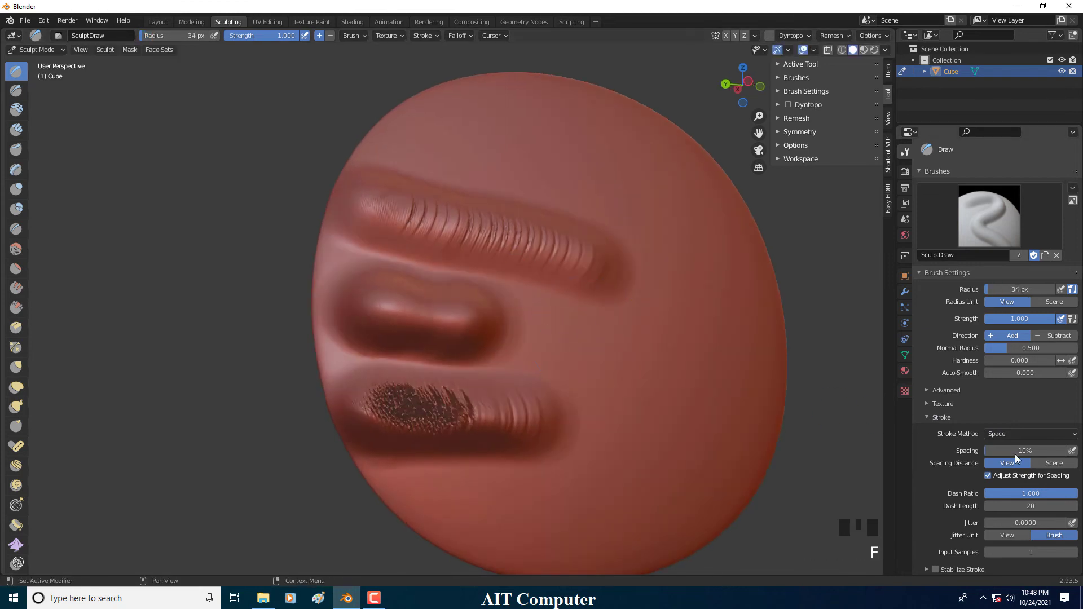
left_click(1013, 434)
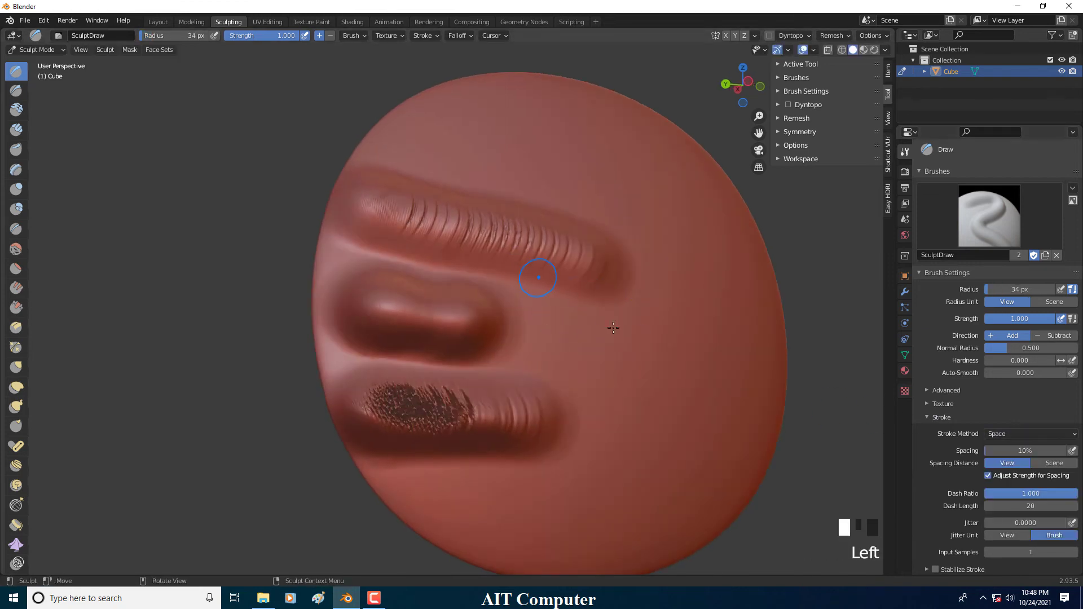
mouse_move(1001, 454)
left_mouse_down()
mouse_move(1055, 453)
mouse_move(1012, 450)
left_mouse_up()
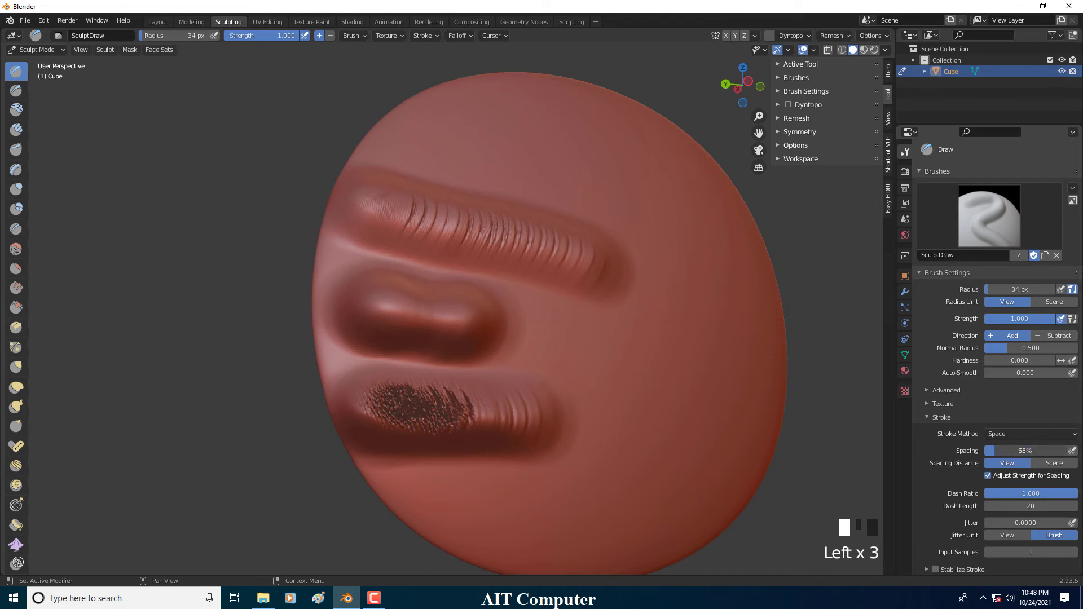
- Draw a beaded C-shaped stroke beside the lower ridges and a shorter beaded stroke inside it
mouse_move(589, 342)
left_mouse_down()
mouse_move(643, 340)
mouse_move(691, 418)
mouse_move(568, 459)
left_mouse_up()
mouse_move(567, 458)
middle_mouse_down()
mouse_move(614, 374)
mouse_move(678, 374)
mouse_move(621, 352)
middle_mouse_up()
scroll(634, 358, "down", 2)
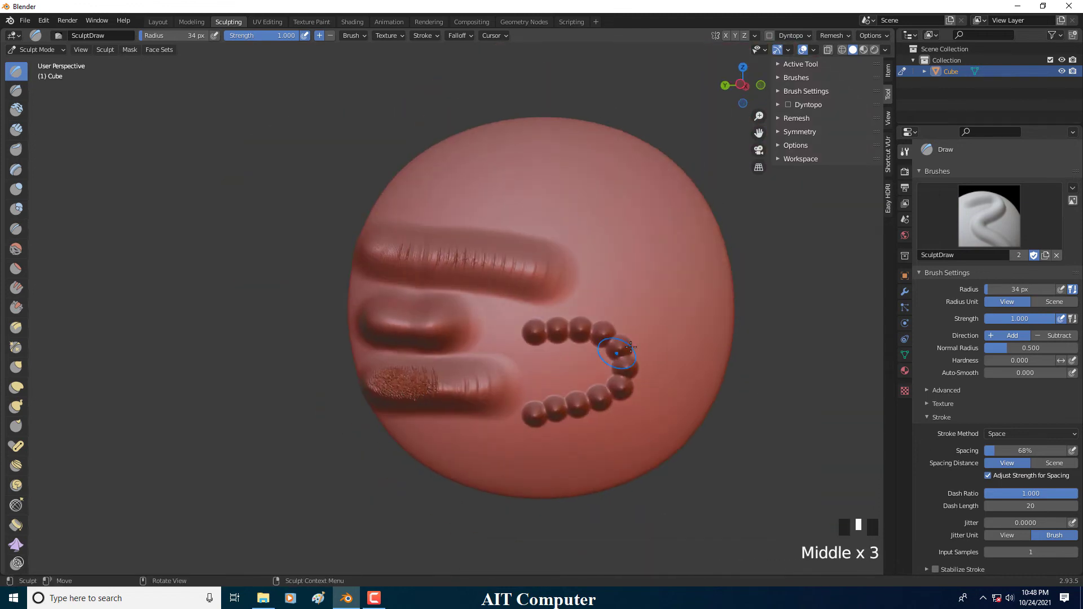
mouse_move(532, 360)
left_mouse_down()
mouse_move(584, 373)
mouse_move(556, 386)
left_mouse_up()
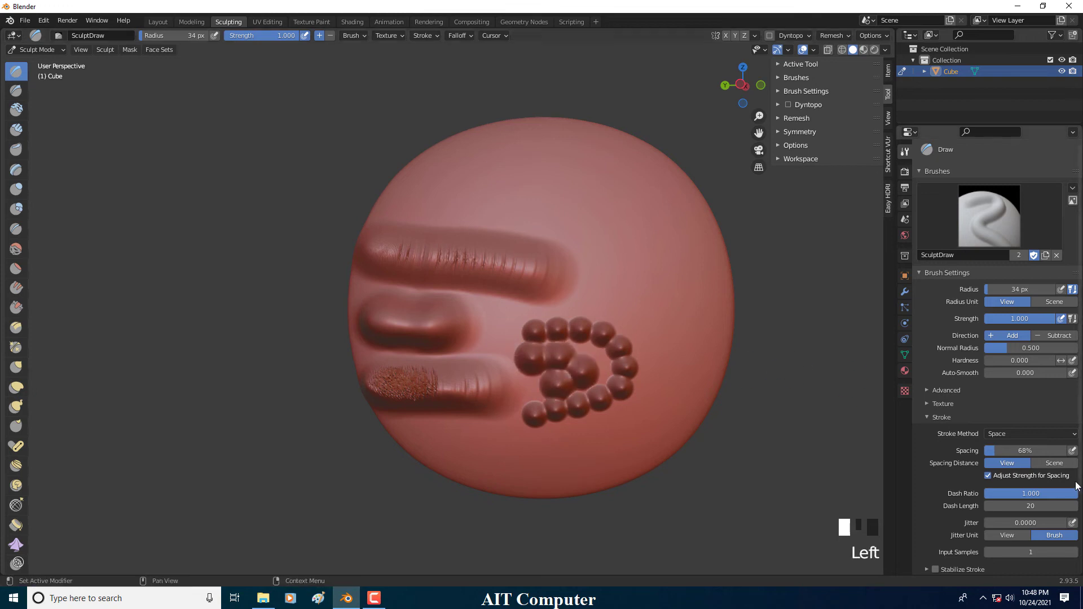
- Set the stroke spacing to 17%, test a stroke on the disc and undo it
left_click(1028, 435)
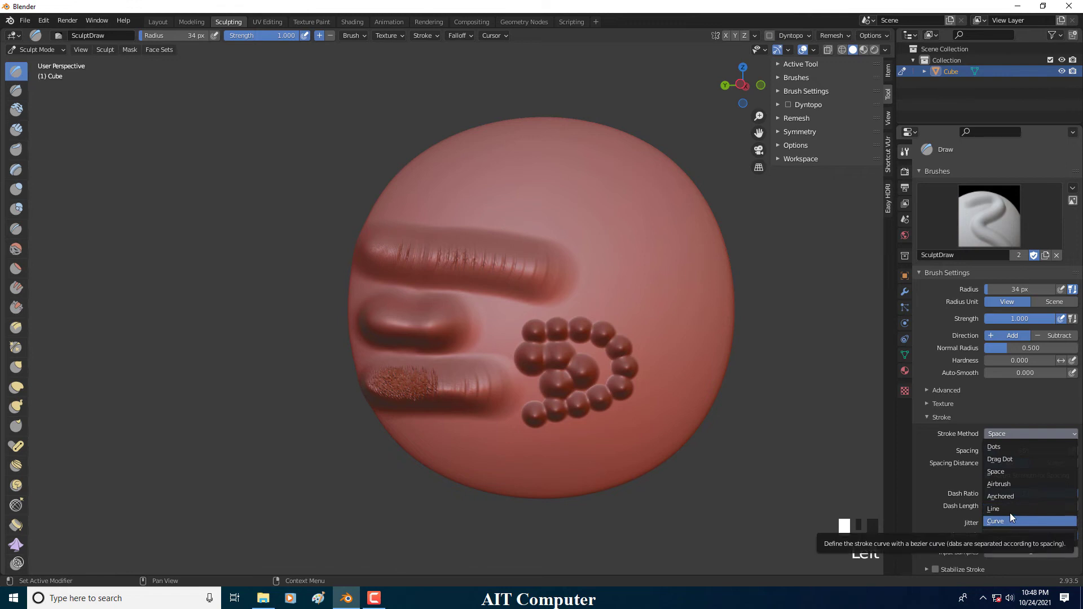
left_click(1012, 435)
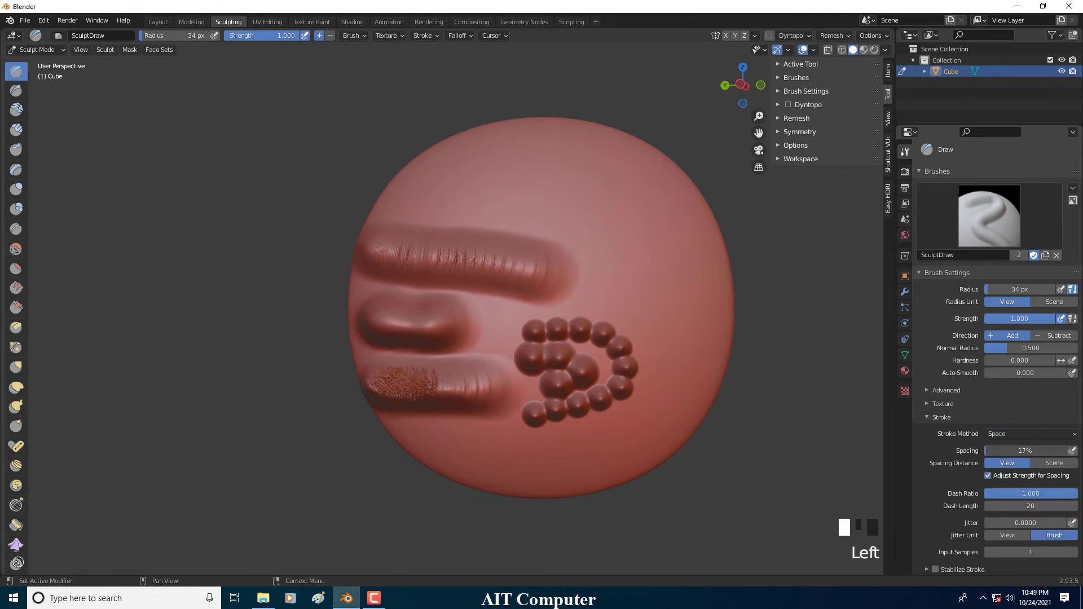
mouse_move(609, 291)
left_mouse_down()
mouse_move(621, 280)
mouse_move(660, 321)
left_mouse_up()
key("ctrl+z")
- Set the stroke method to Line and draw a diamond from straight strokes above the beaded shape
left_click(996, 435)
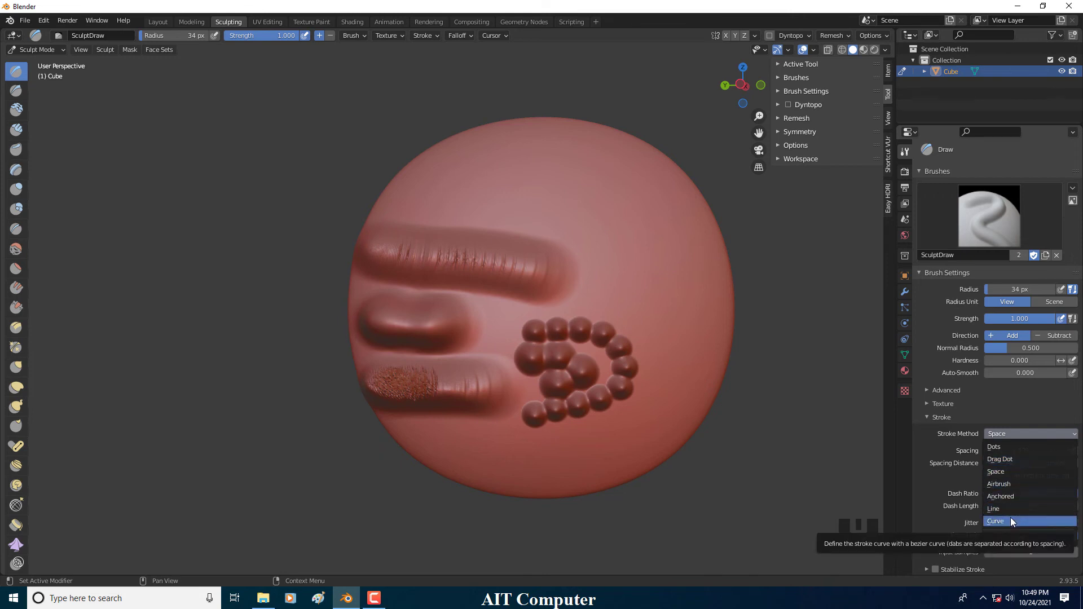
left_click(993, 509)
middle_click_drag(581, 317, 592, 309)
mouse_move(587, 315)
left_mouse_down()
mouse_move(679, 246)
mouse_move(591, 185)
mouse_move(519, 257)
mouse_move(596, 330)
left_mouse_up()
left_click_drag(519, 257, 596, 330)
middle_click_drag(596, 330, 647, 309)
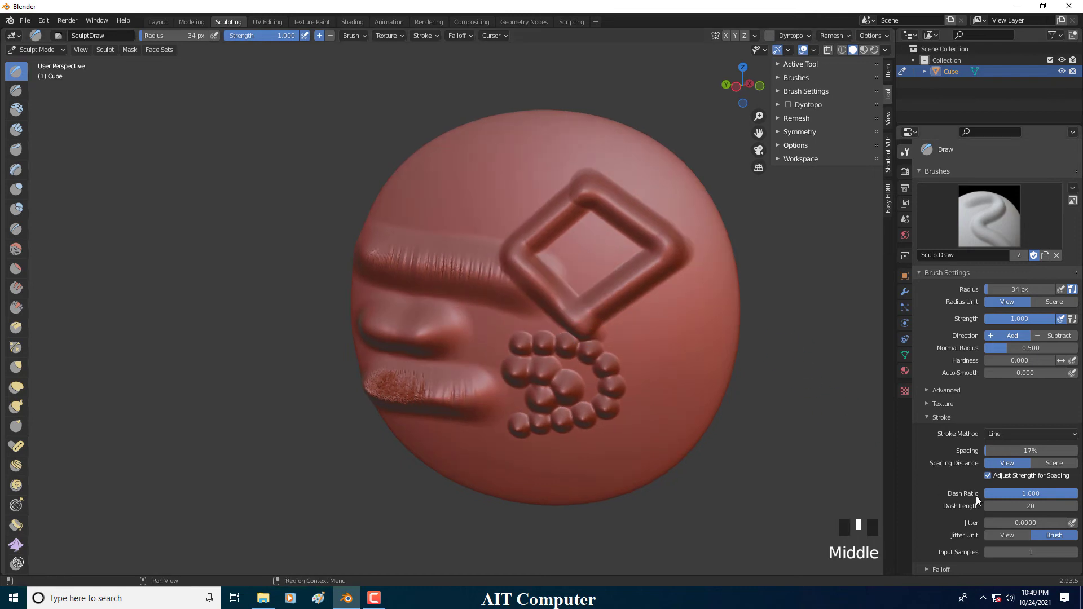
- Set the stroke method to Curve and try drawing on the disc
left_click(1027, 438)
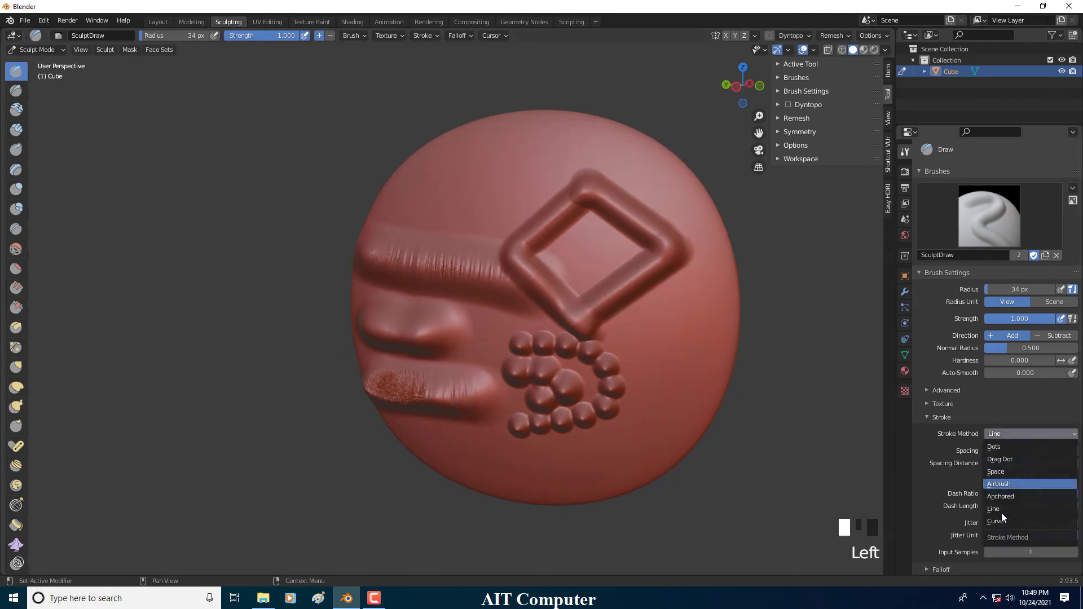
left_click(996, 520)
left_click(634, 327)
left_click(635, 369)
middle_click_drag(635, 369, 500, 316)
left_click(532, 245)
left_click(534, 255)
- Place a four-point S-shaped paint curve running upward across the smooth back face of the disc
scroll(529, 273, "down", 3)
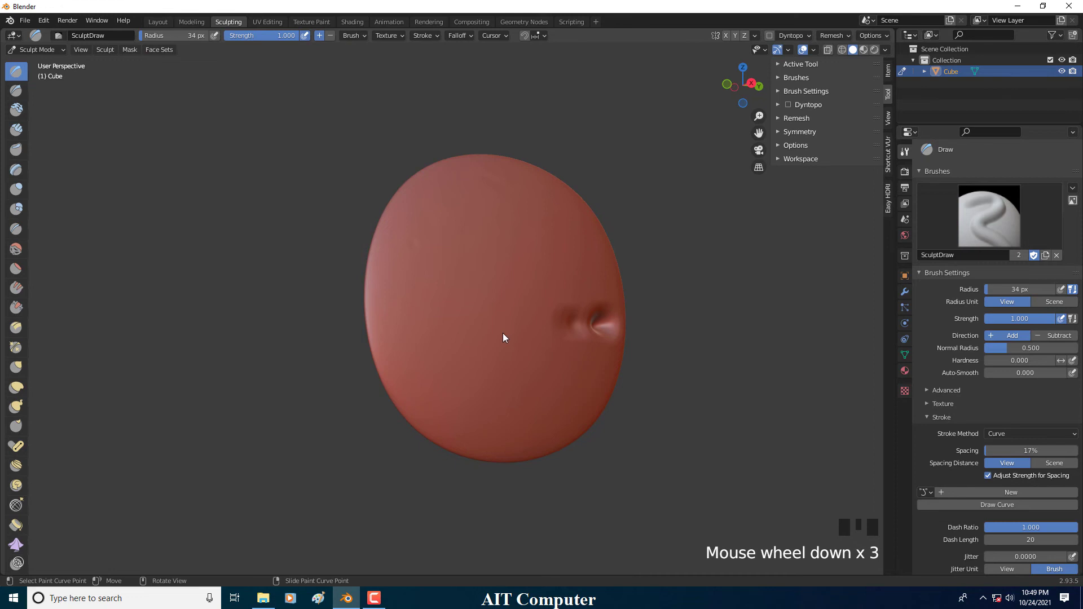
middle_click_drag(527, 344, 510, 358)
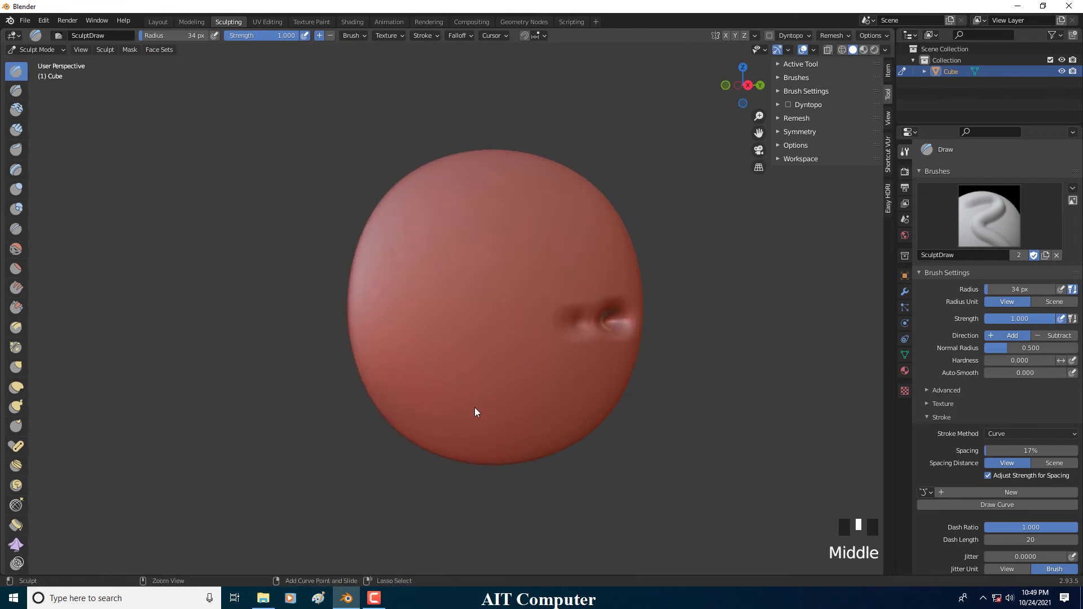
right_click_drag(475, 407, 481, 394, "ctrl")
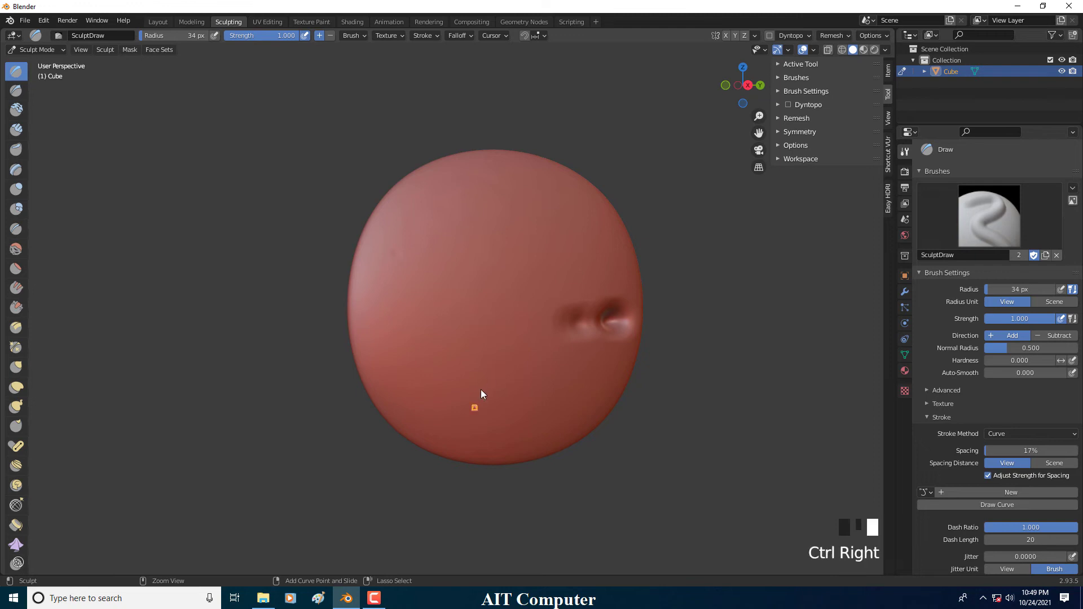
right_click_drag(488, 340, 480, 302, "ctrl")
right_click_drag(466, 248, 489, 226, "ctrl")
right_click_drag(526, 195, 523, 169, "ctrl")
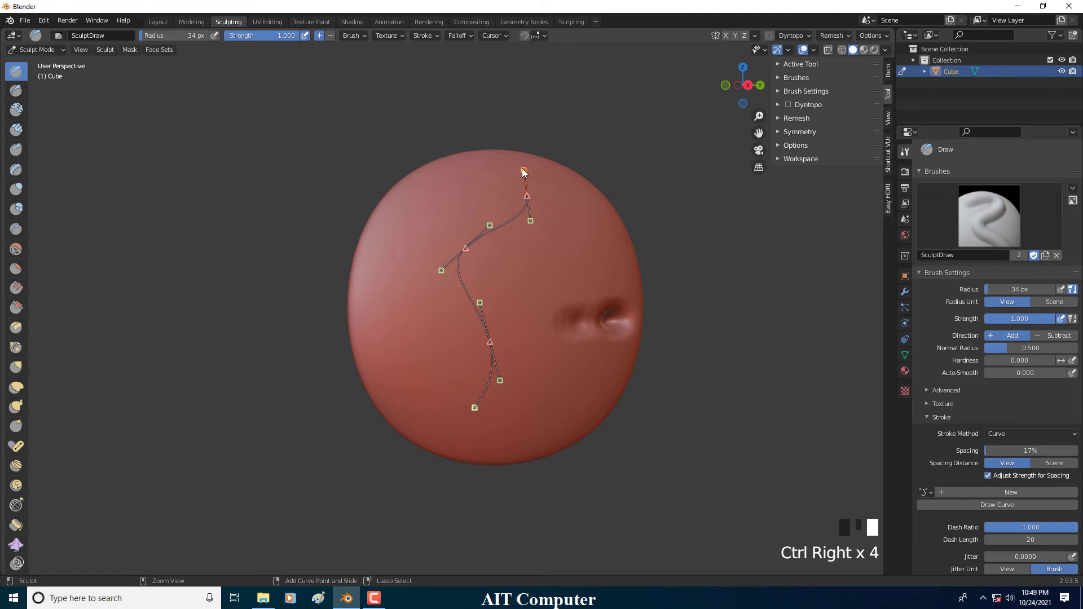
- Nudge the third paint curve point and reshape the uppermost point by rotating, scaling and moving its handles
left_click(466, 248)
left_click_drag(466, 248, 473, 257)
left_click(527, 196)
key("r")
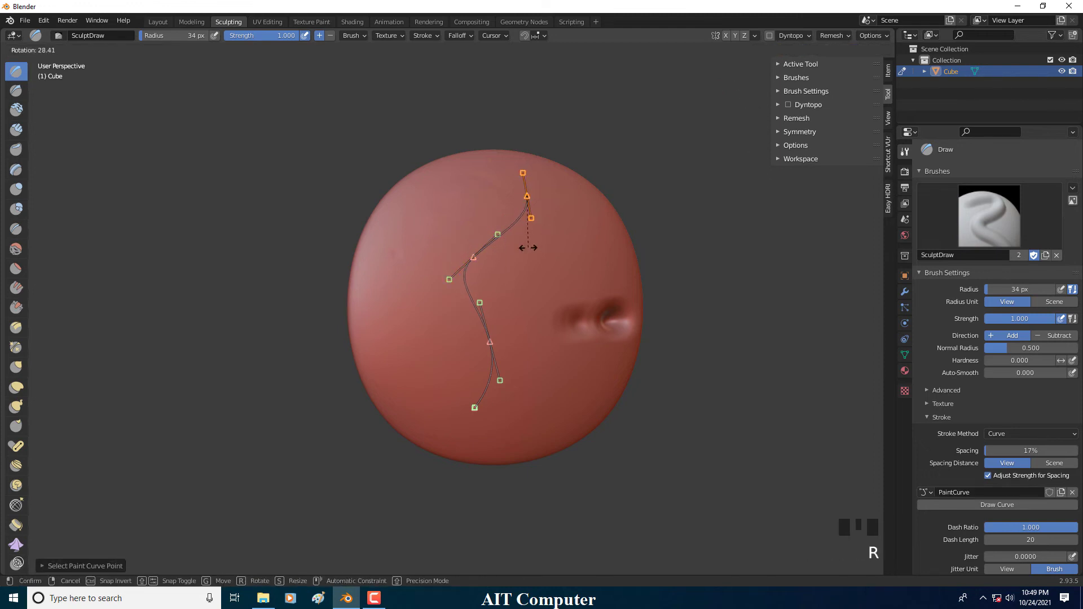
left_click(556, 215)
key("g")
left_click(557, 215)
key("s")
left_click(573, 264)
key("r")
left_click(517, 265)
left_click(543, 232)
key("g")
left_click(476, 289)
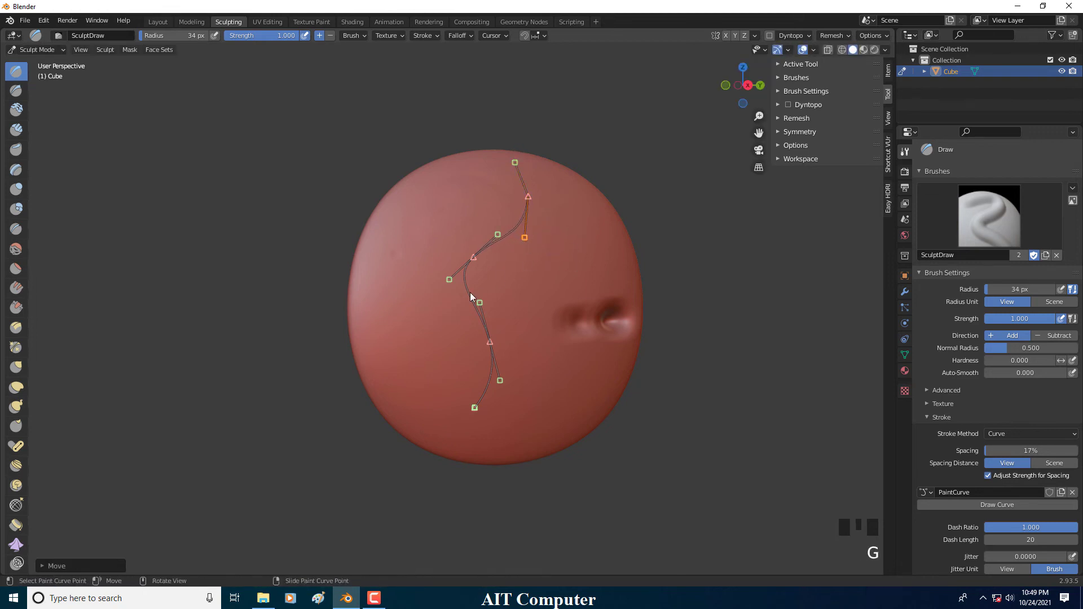
- Shift the third paint curve point outward, then lengthen its handles and angle them steeply along the curve
left_click(473, 260)
key("r")
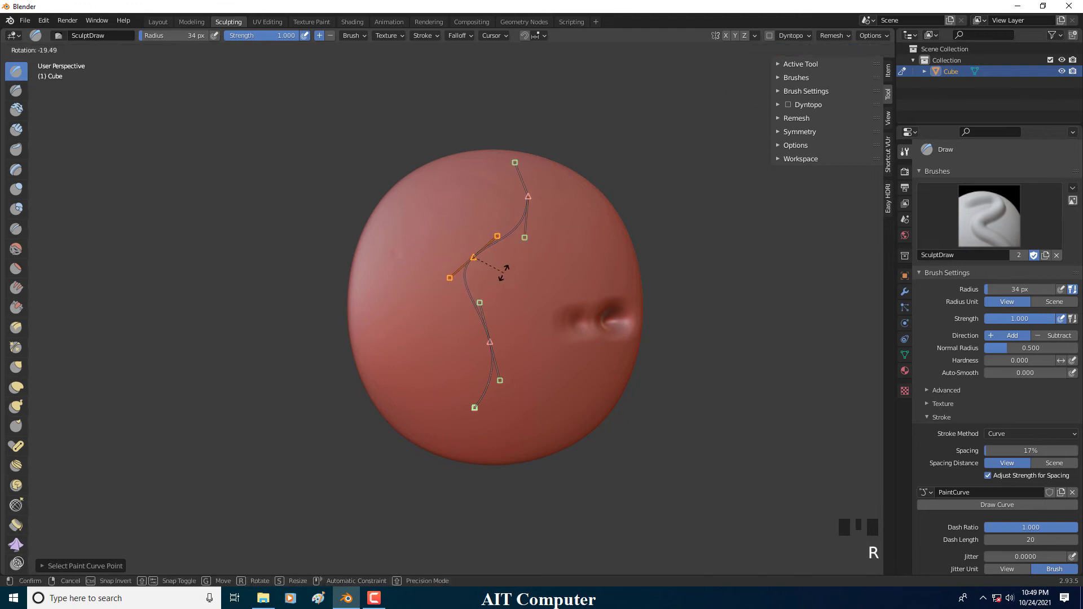
left_click(482, 273)
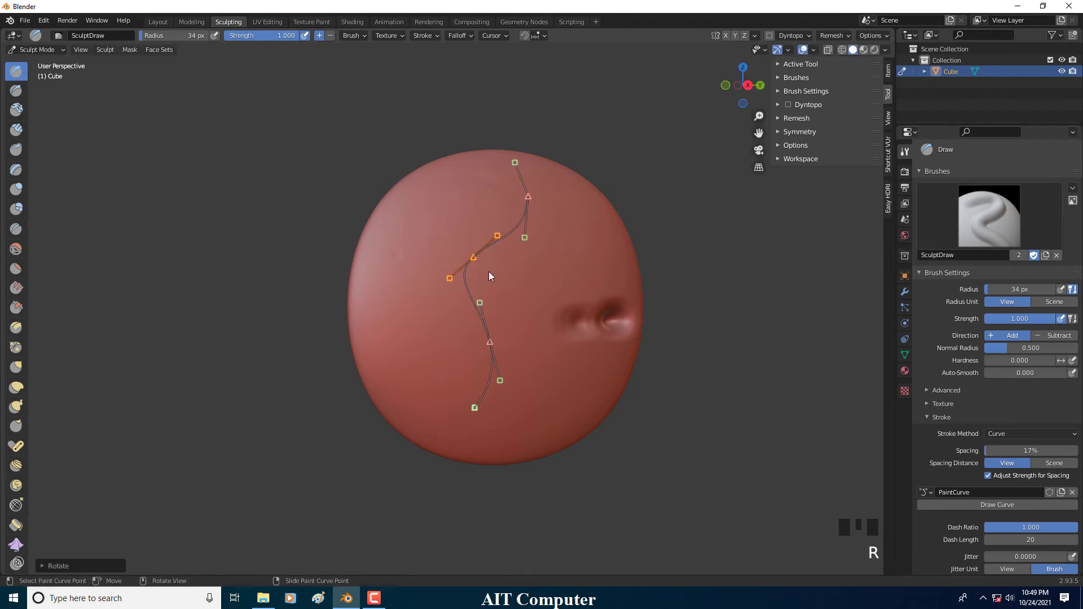
key("g")
left_click(476, 281)
key("r")
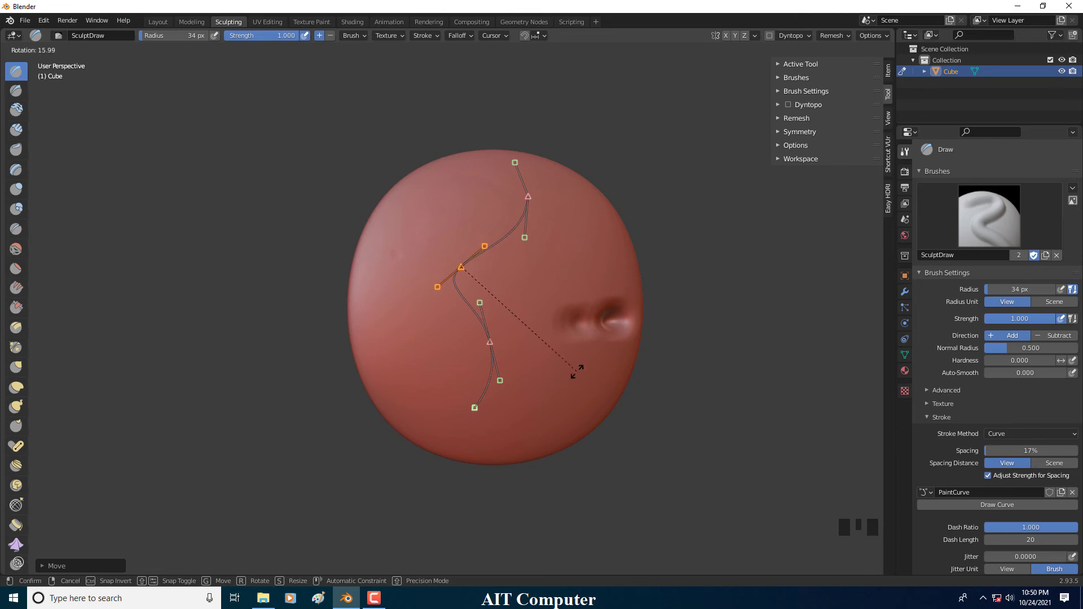
left_click(551, 242)
key("r")
left_click(484, 258)
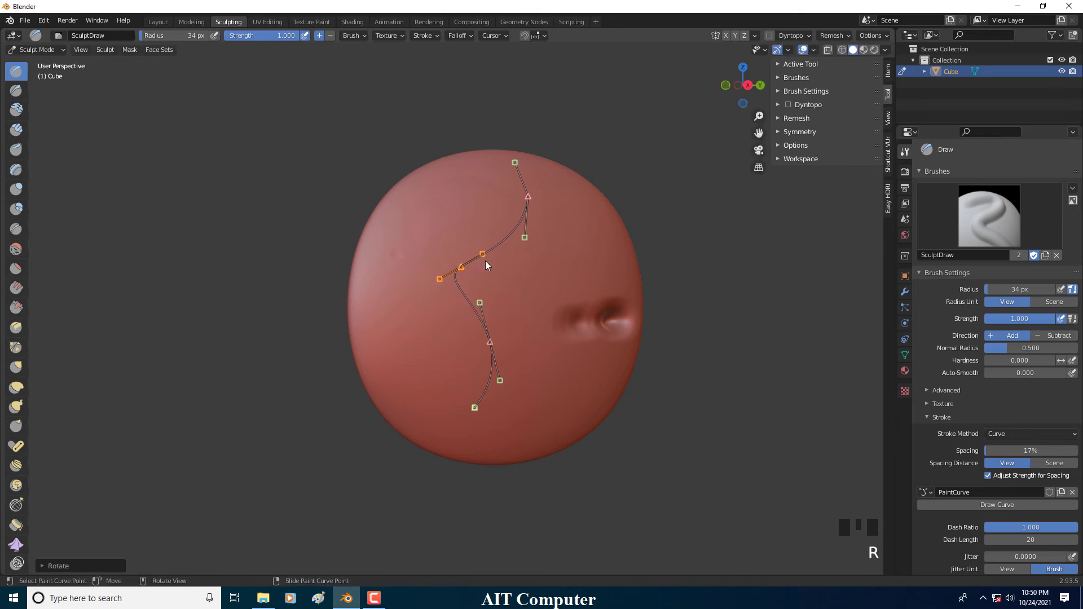
key("s")
left_click(510, 262)
left_click_drag(505, 239, 479, 213)
left_click(415, 293)
left_click_drag(415, 294, 454, 304)
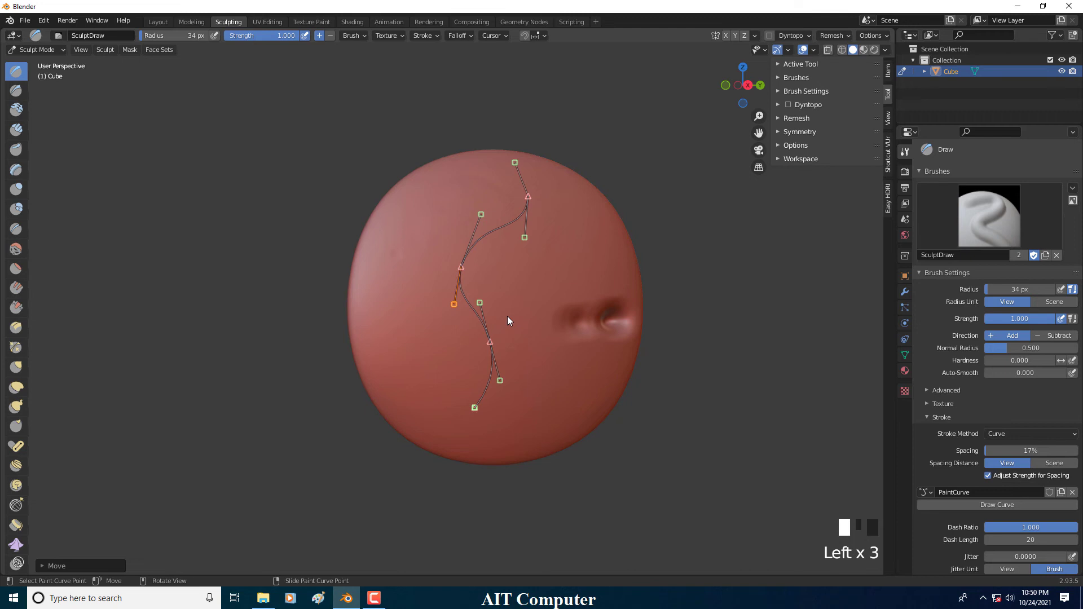
- Add a sharp paint curve point beside the dimple, try to undo it, and sculpt the stroke along the curve
right_click(524, 319, "ctrl")
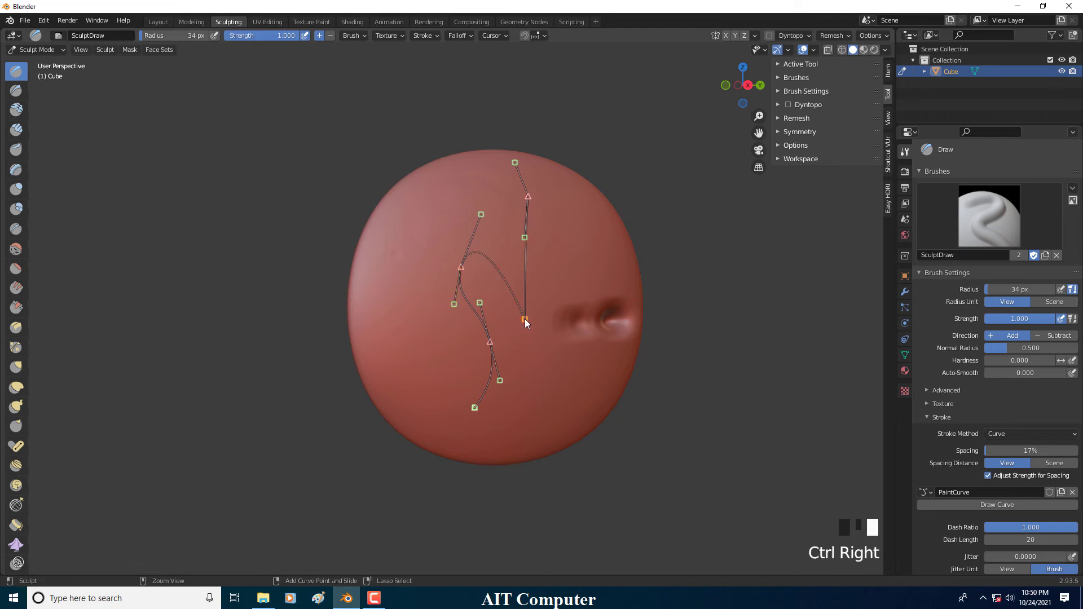
key("ctrl+z")
key("ctrl+z")
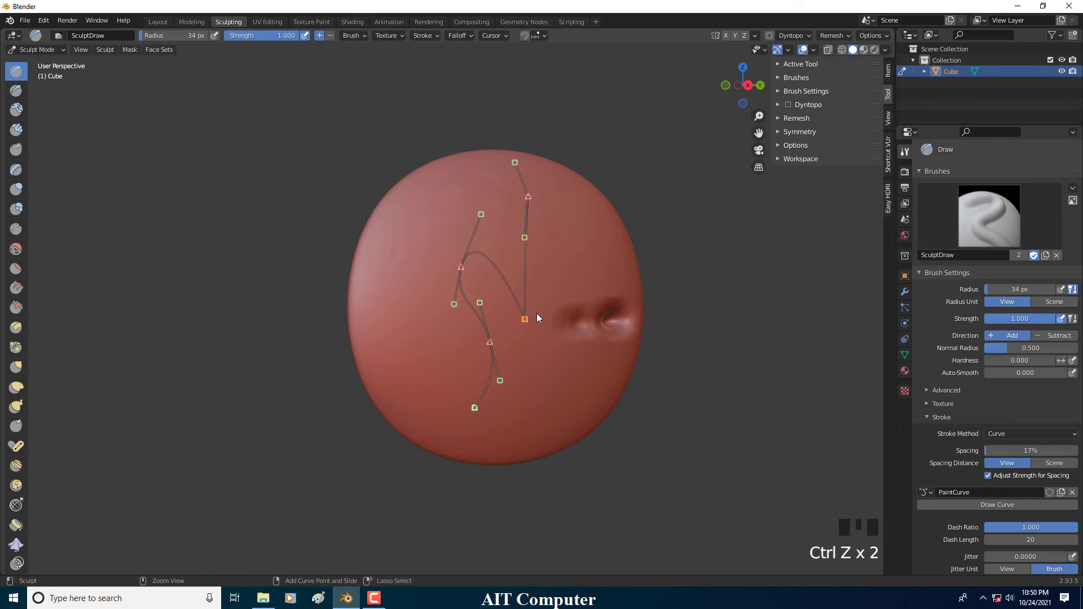
left_click(536, 314, "ctrl")
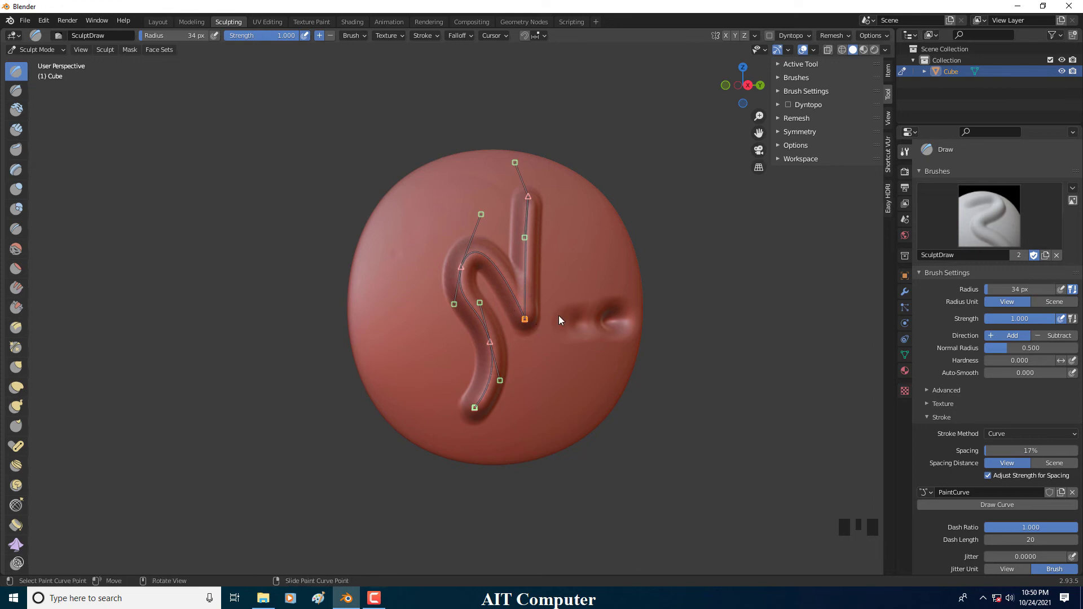
- Set the brush falloff curve to Constant and keep the current brush radius
left_click(1030, 435)
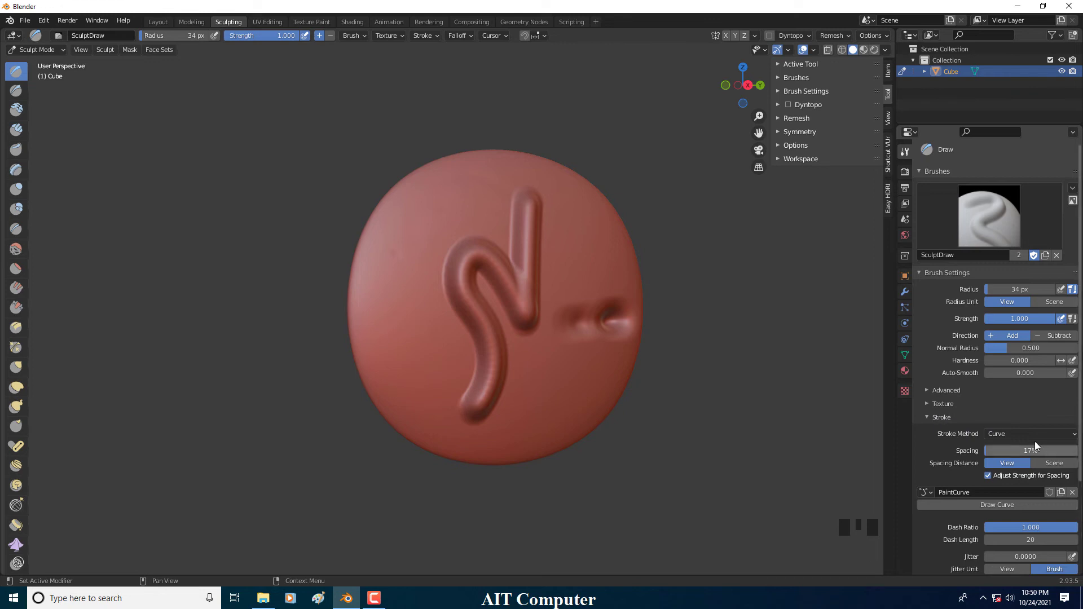
left_click(929, 417)
left_click(939, 431)
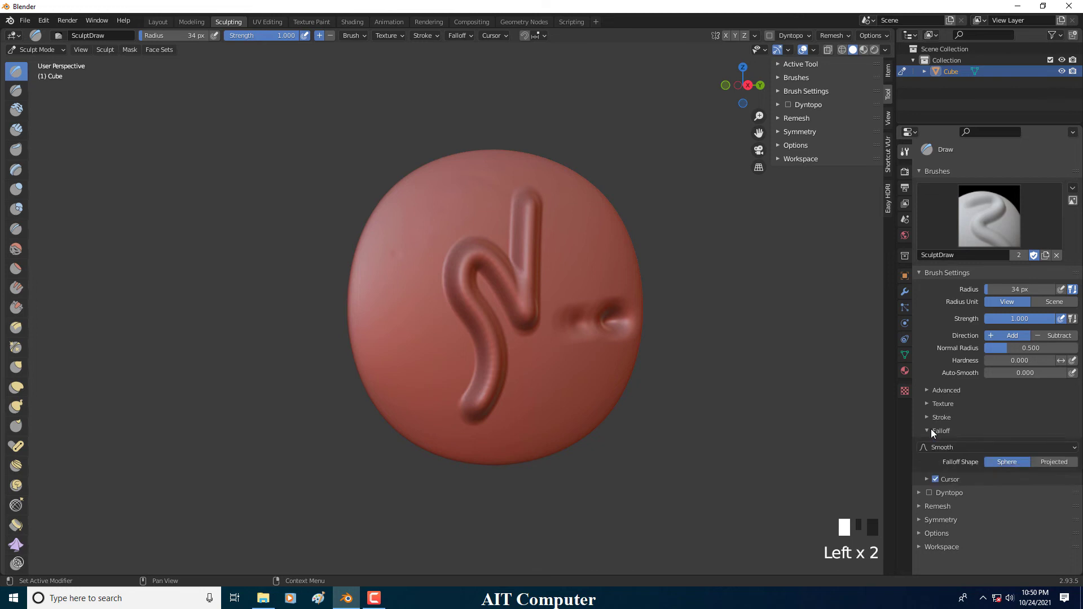
left_click(950, 444)
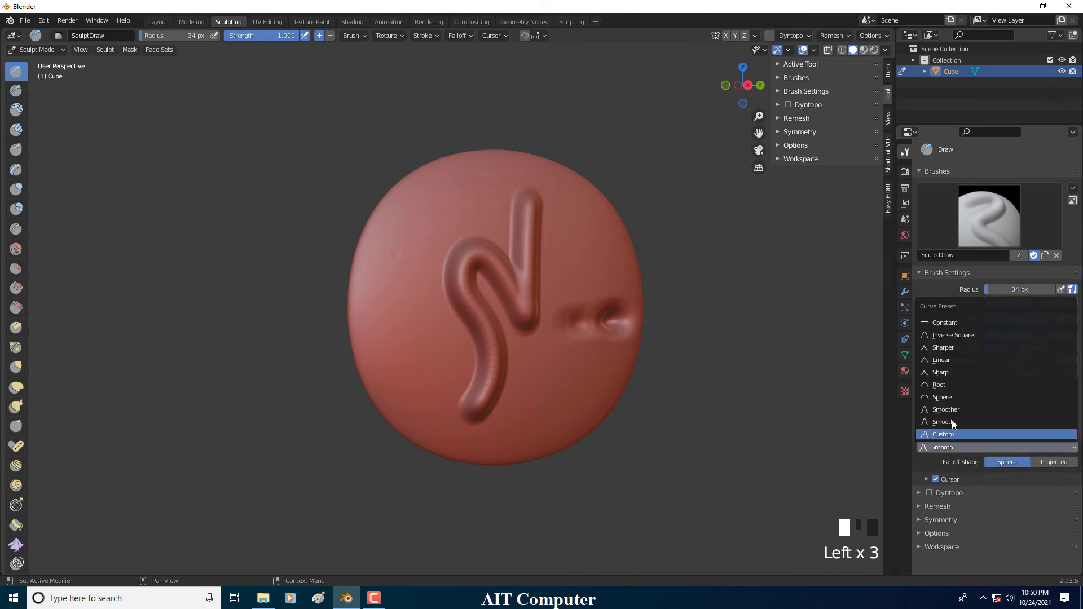
left_click(959, 323)
key("f")
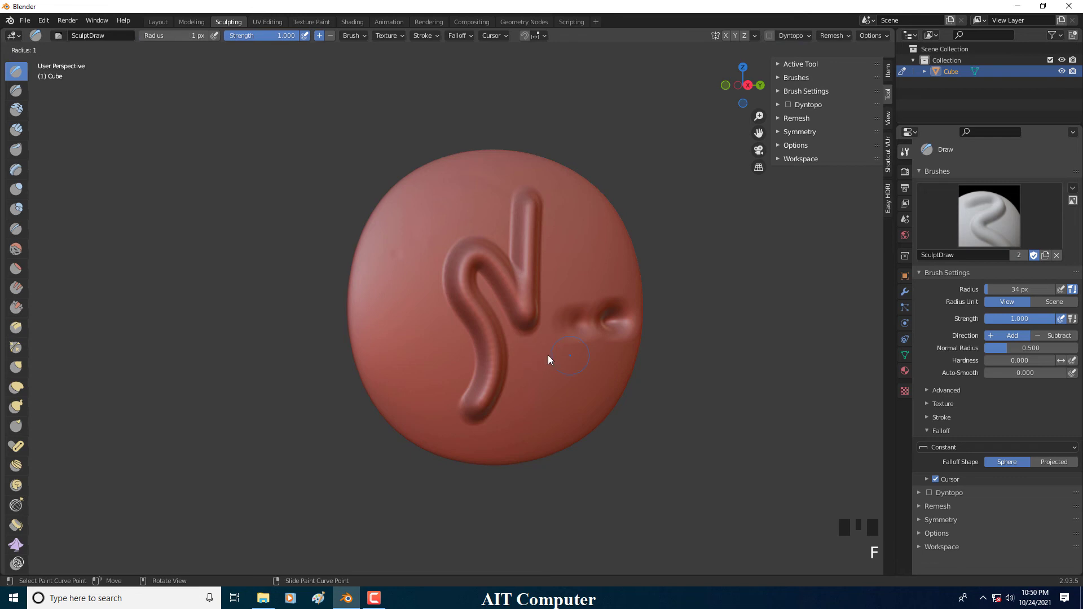
key("Escape")
- Set the stroke method to Space, reduce the brush radius to 15 px and draw an arch below the dimple
left_click(938, 417)
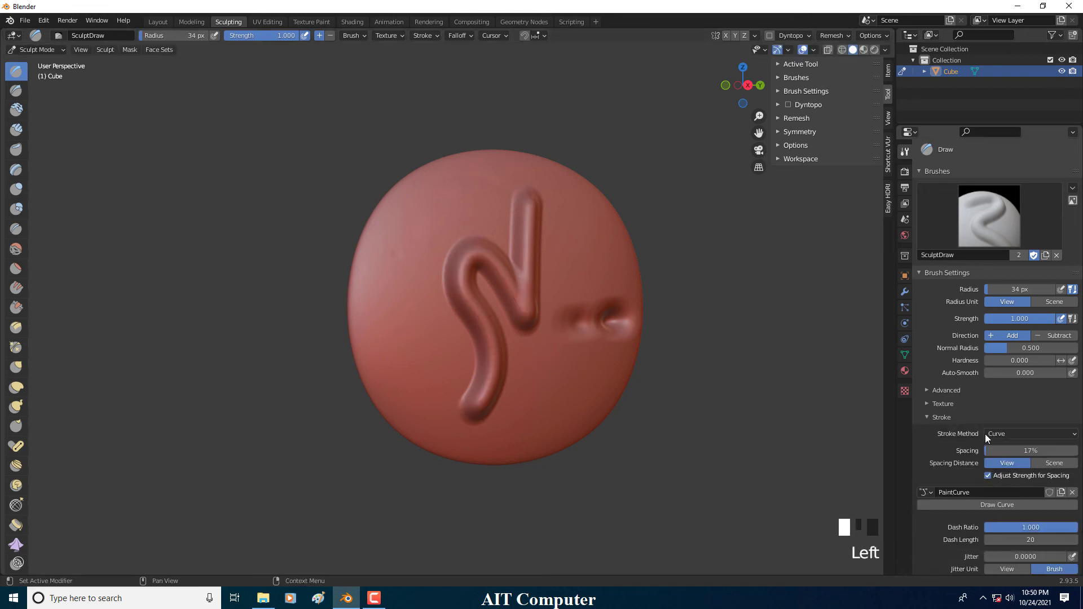
left_click(984, 434)
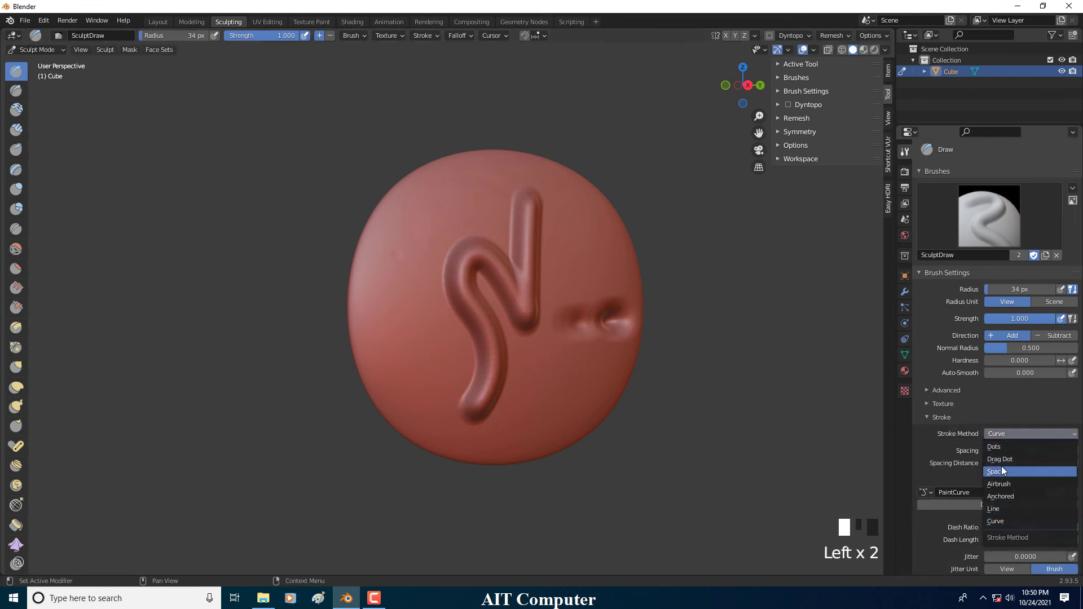
left_click(1001, 471)
key("f")
left_click(528, 371)
mouse_move(528, 372)
left_mouse_down()
mouse_move(539, 355)
mouse_move(561, 373)
mouse_move(566, 395)
left_mouse_up()
- Test a second arched stroke above the dimple and undo it
scroll(566, 395, "up", 3)
middle_click_drag(566, 395, 568, 383)
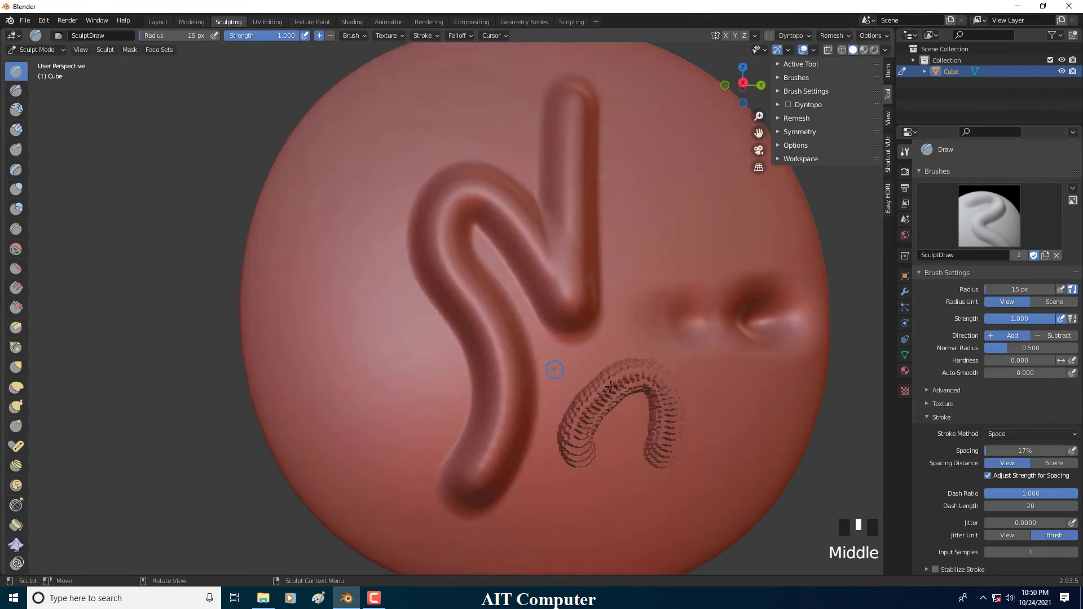
scroll(568, 383, "down", 1)
mouse_move(610, 266)
left_mouse_down()
mouse_move(680, 209)
mouse_move(674, 278)
left_mouse_up()
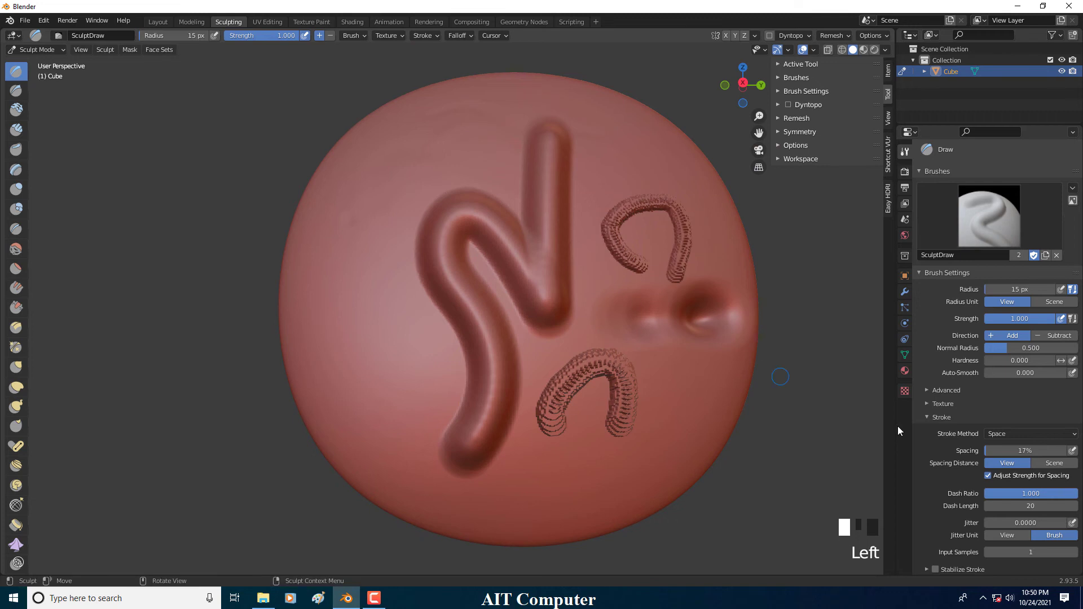
key("ctrl+z")
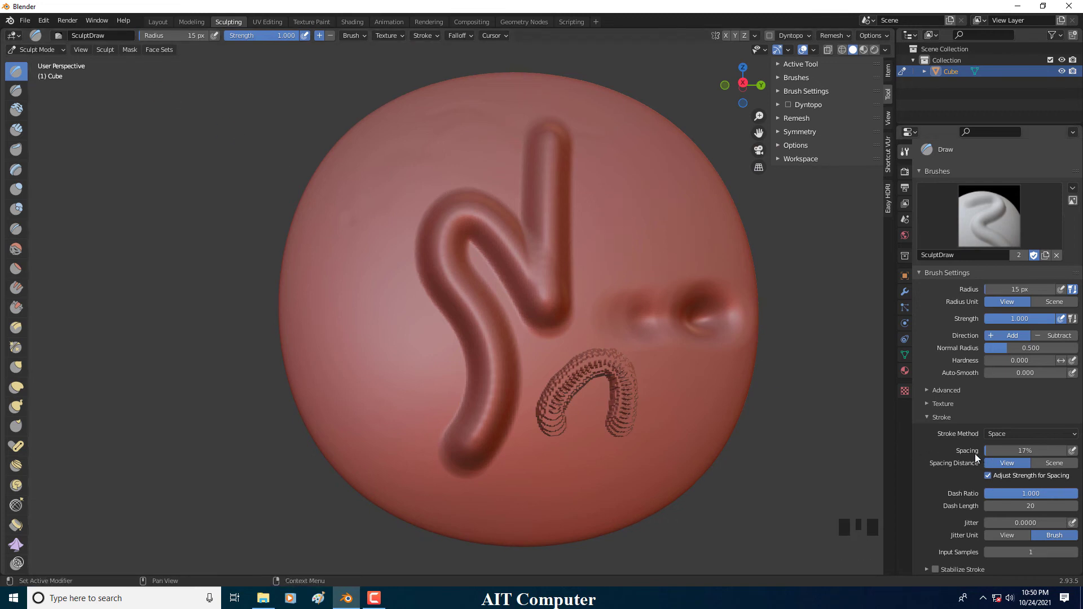
- Set the stroke jitter to 0.3378 and draw a question-mark-shaped stroke beside the dimple
scroll(971, 449, "down", 3)
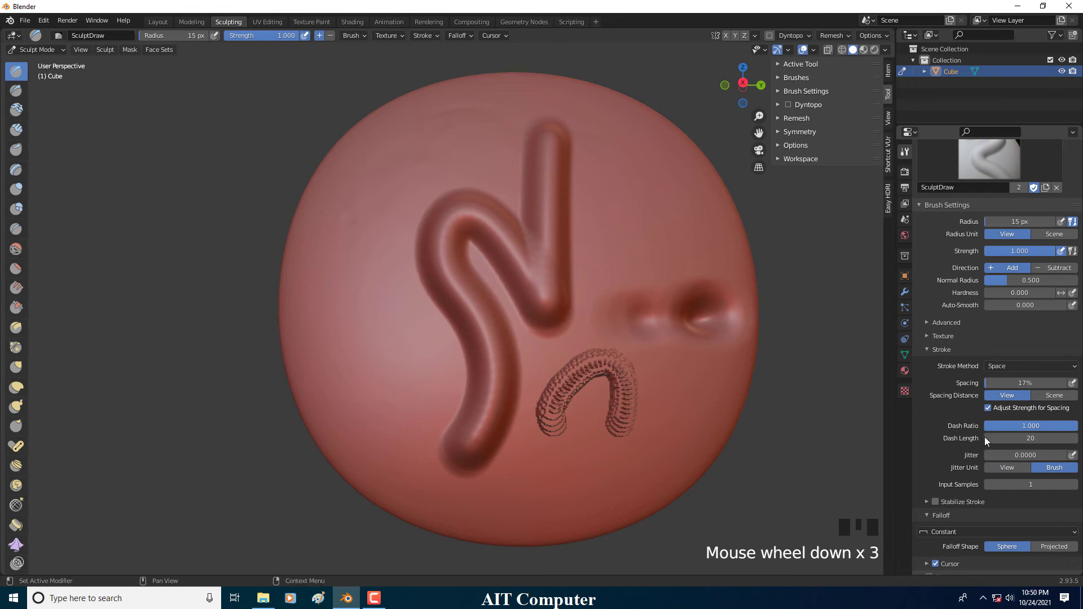
left_click_drag(995, 455, 1015, 455)
mouse_move(620, 271)
left_mouse_down()
mouse_move(625, 236)
mouse_move(676, 239)
mouse_move(621, 319)
mouse_move(661, 352)
left_mouse_up()
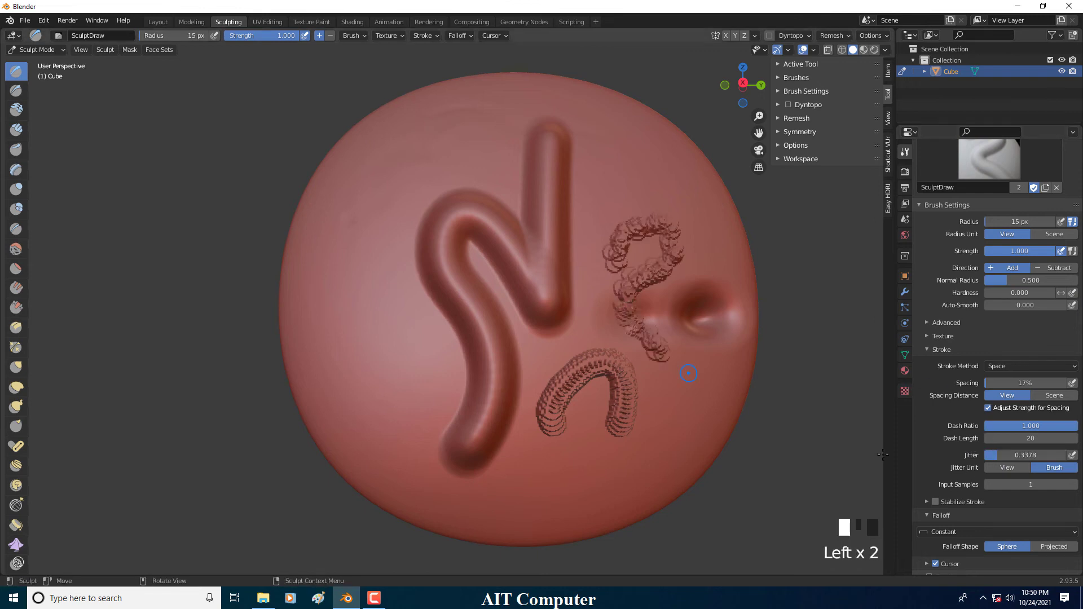
- Reduce the stroke jitter, set the brush falloff curve to Smooth and show the Dyntopo settings
left_click_drag(1014, 454, 986, 455)
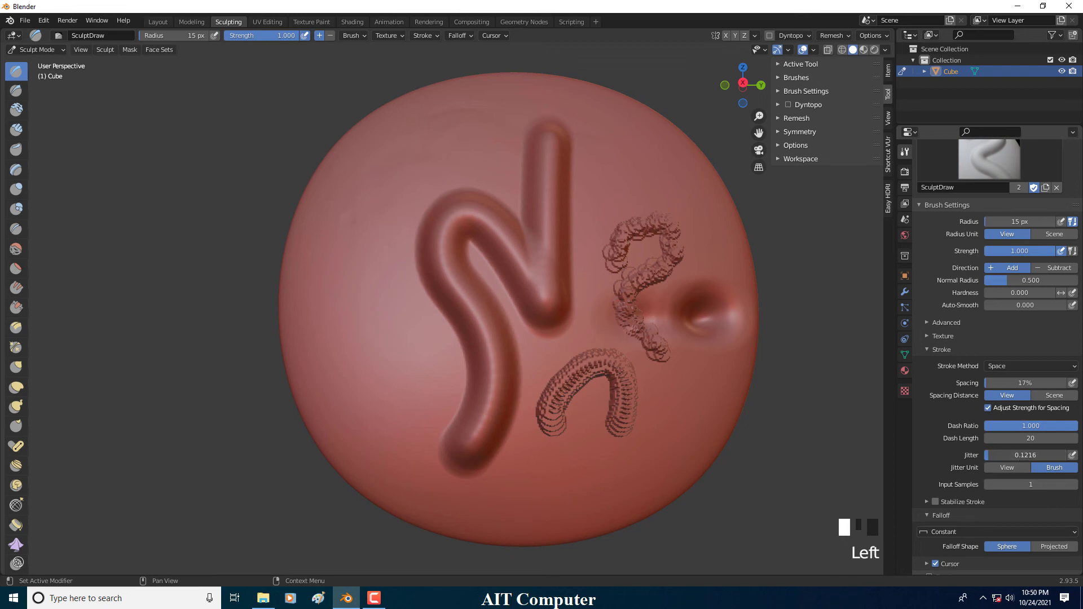
left_click(928, 351)
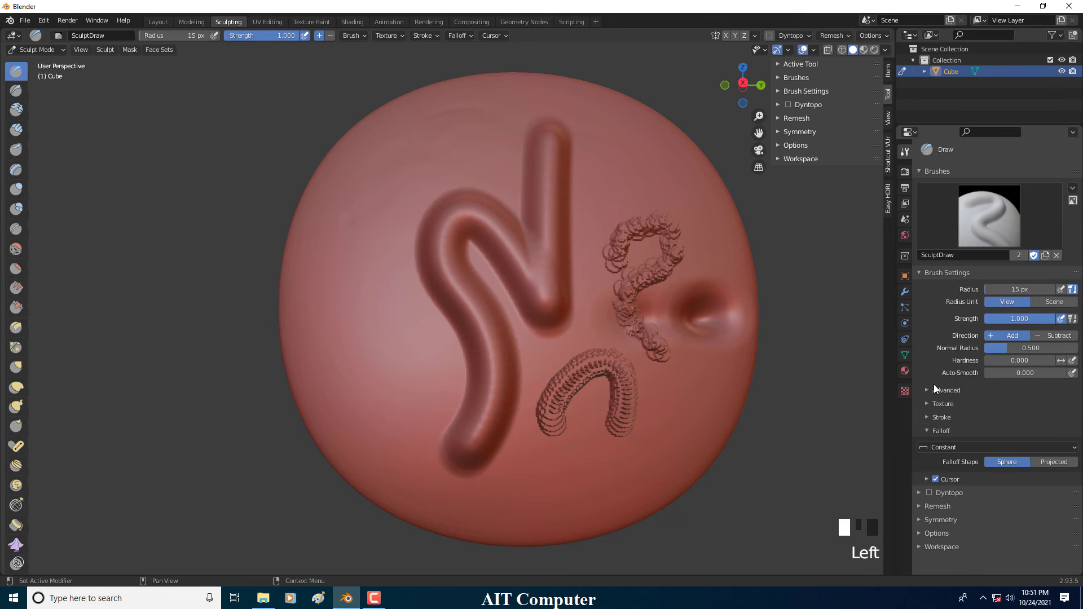
left_click(936, 445)
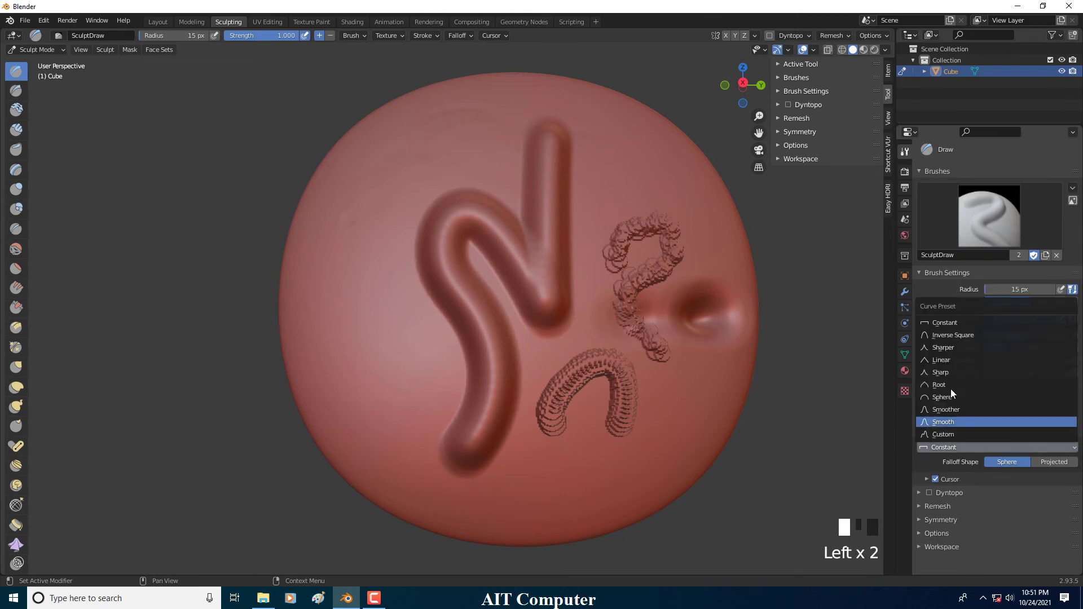
left_click(951, 423)
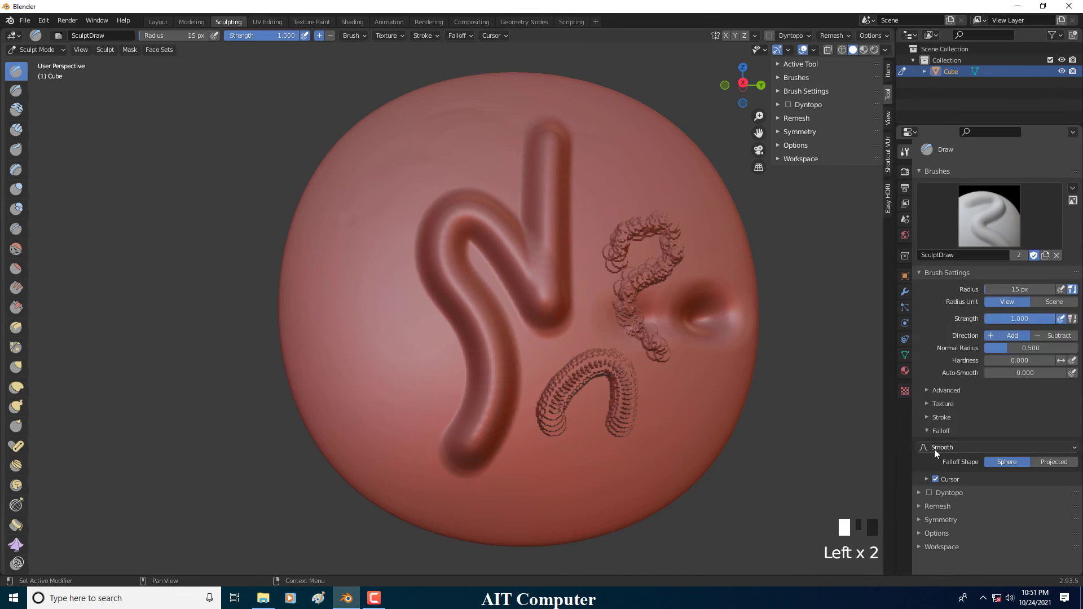
left_click(930, 429)
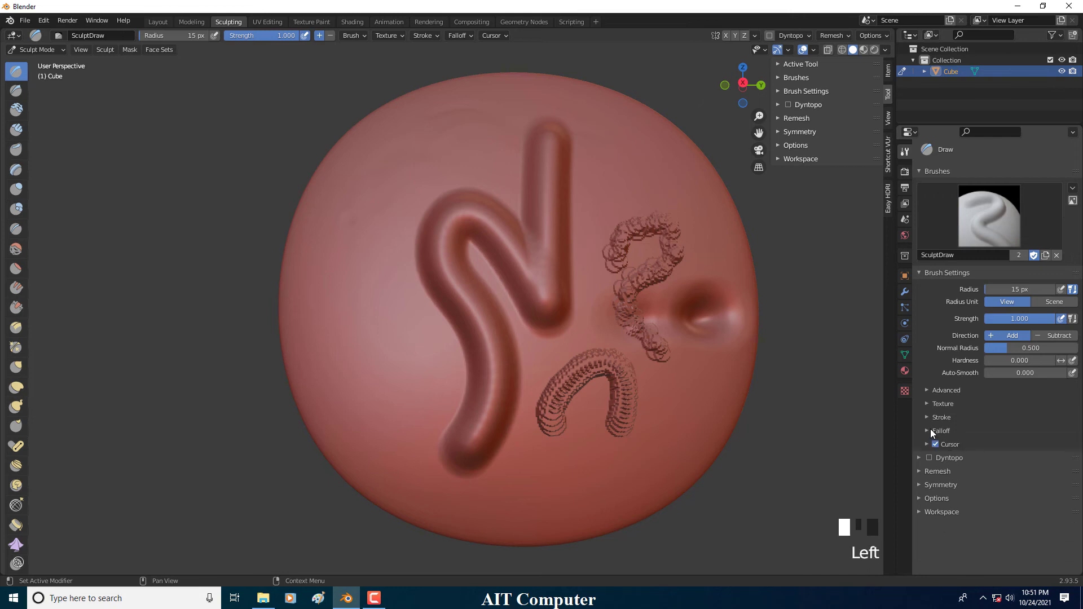
left_click(919, 459)
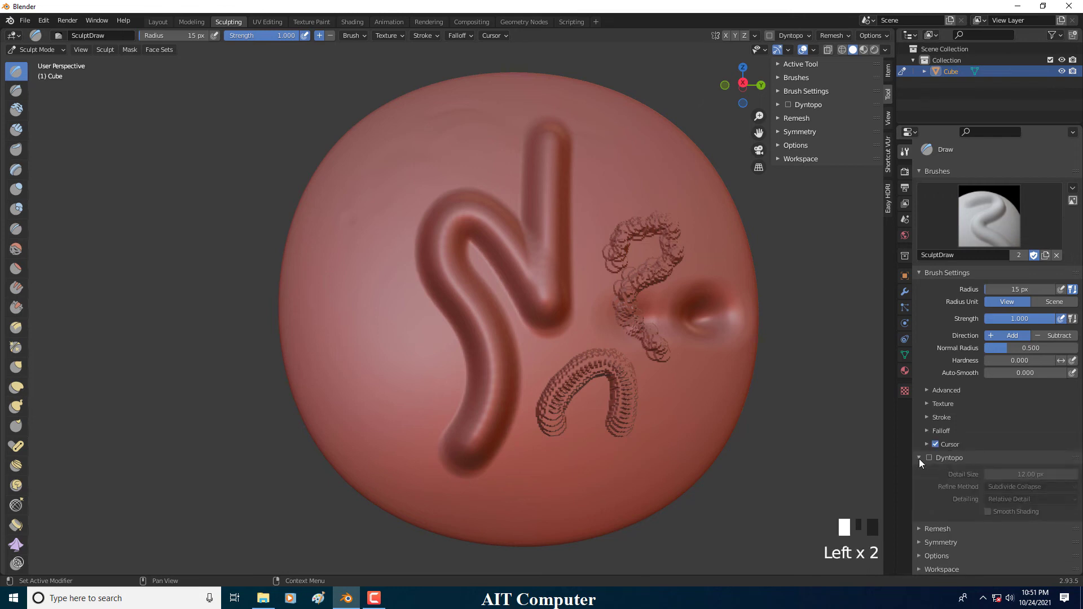
- Switch to Object Mode and replace the sculpted object with a new cube mesh
left_click(37, 50)
left_click(43, 61)
scroll(516, 263, "down", 5)
left_click(482, 282)
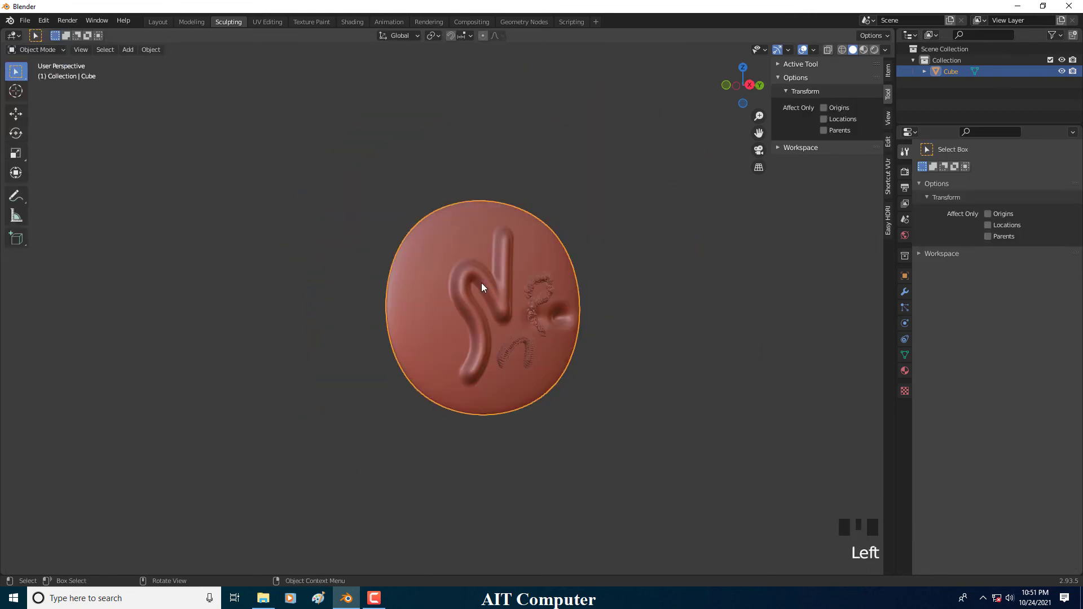
key("Delete")
key("shift+a")
mouse_move(482, 283)
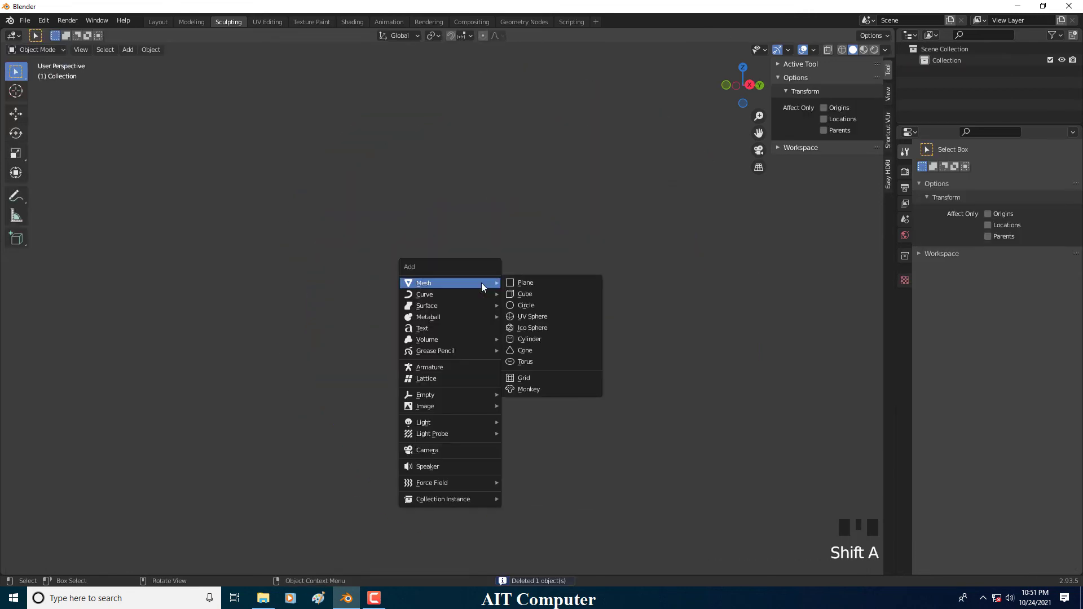
left_click(526, 292)
scroll(787, 318, "up", 2)
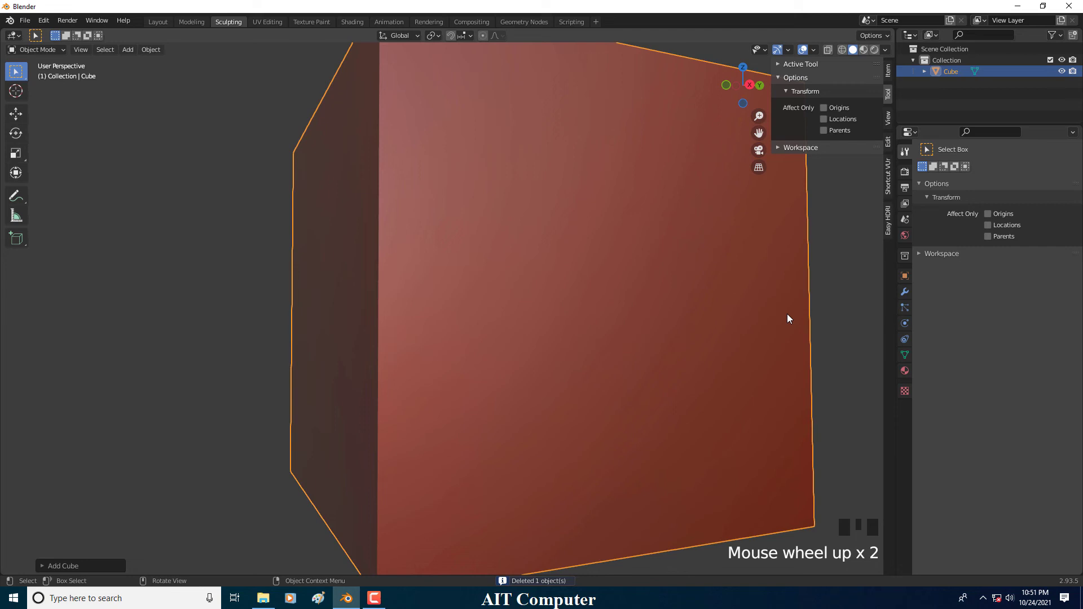
- Add a Subdivision Surface modifier to the cube, raise its viewport level to round the mesh, and apply it
left_click(905, 292)
left_click(948, 170)
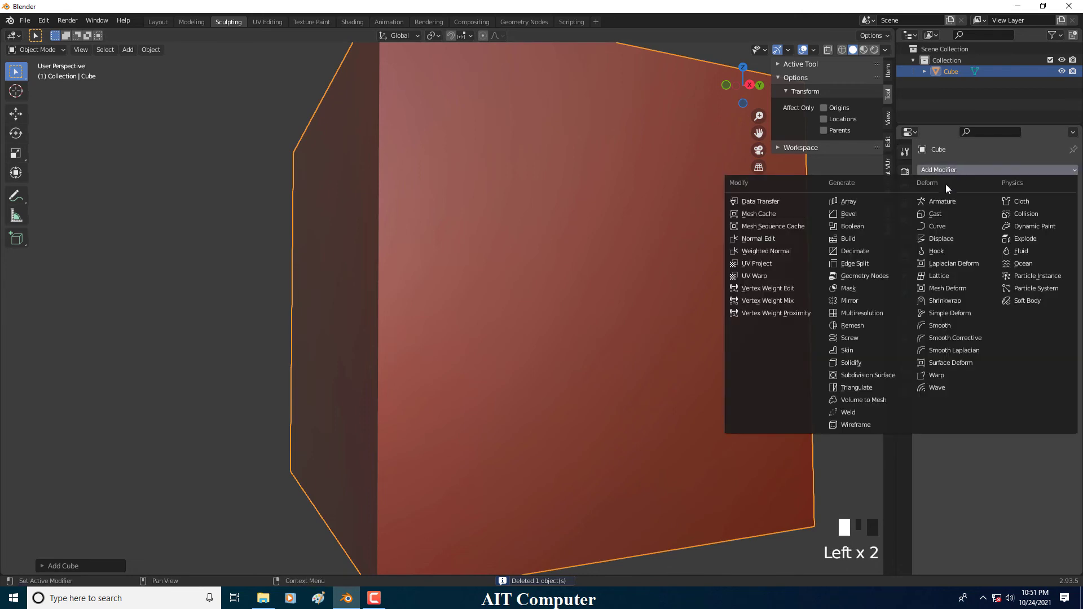
left_click(864, 374)
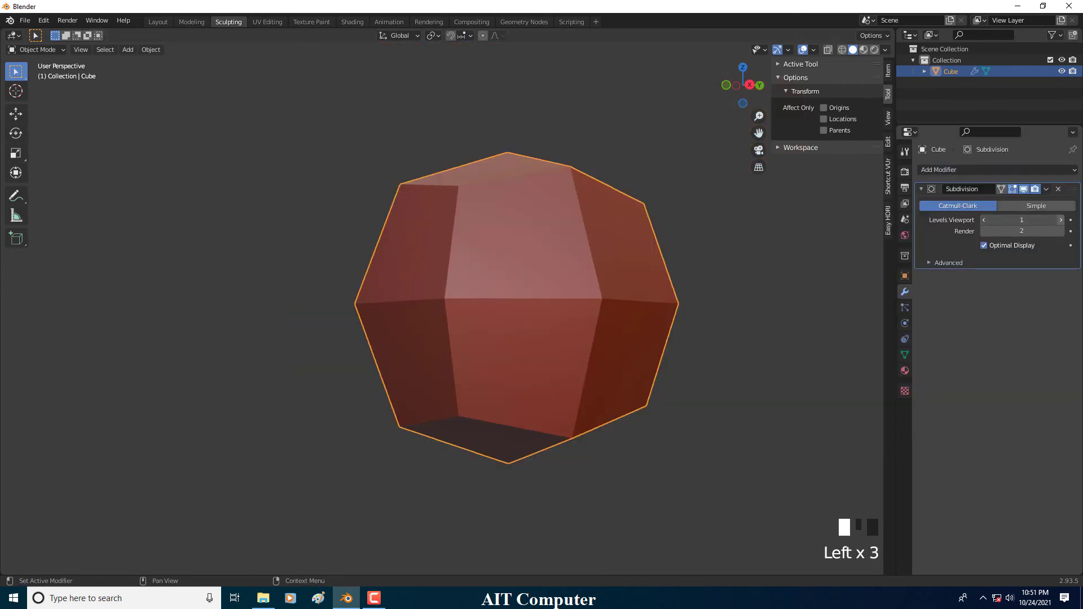
triple_click(1060, 220)
triple_click(1060, 220)
triple_click(1061, 220)
left_click(1046, 189)
left_click(997, 202)
- Add a second Subdivision Surface modifier at viewport level 1 to the rounded cube and apply it
left_click(959, 169)
left_click(863, 375)
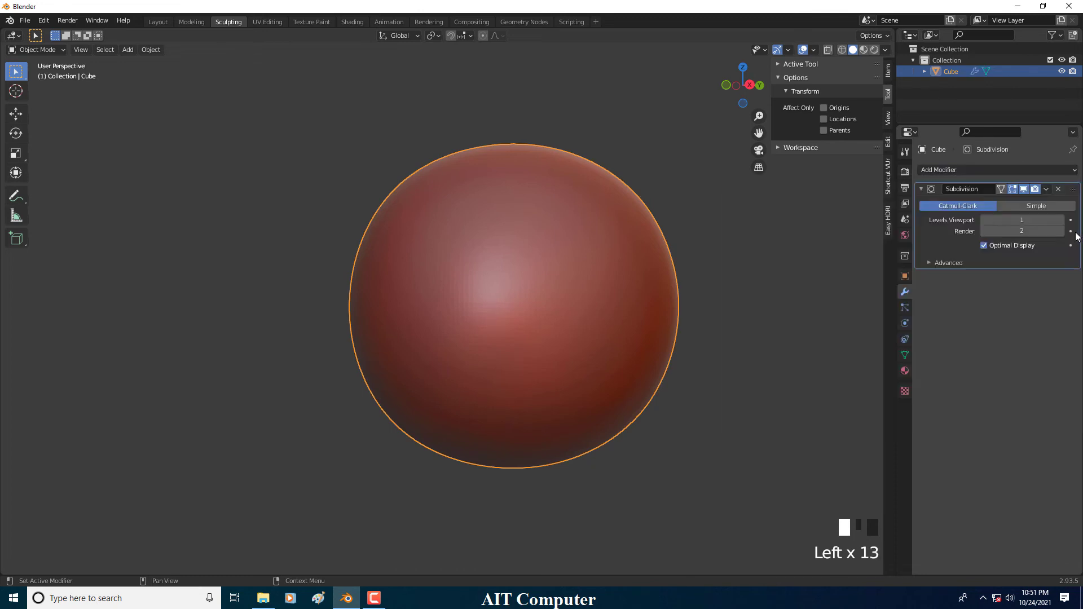
left_click(1045, 190)
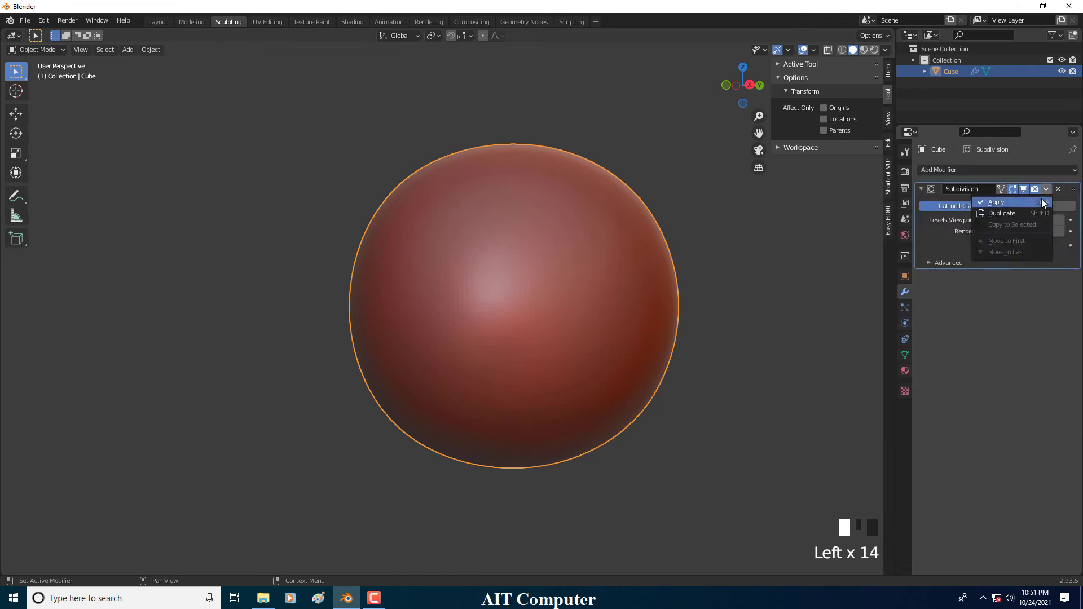
left_click(996, 203)
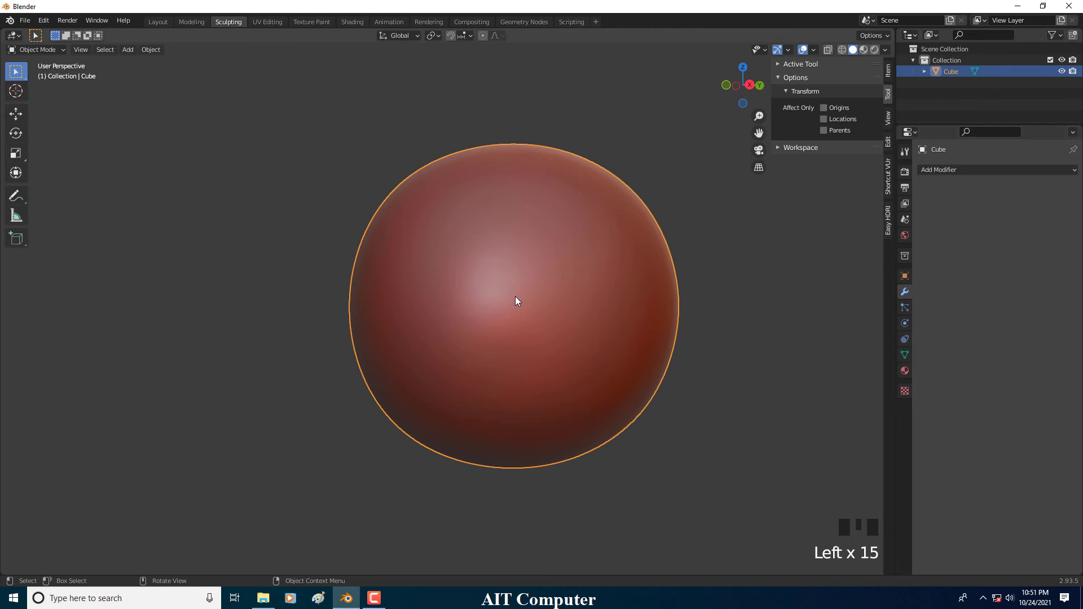
scroll(513, 286, "down", 1)
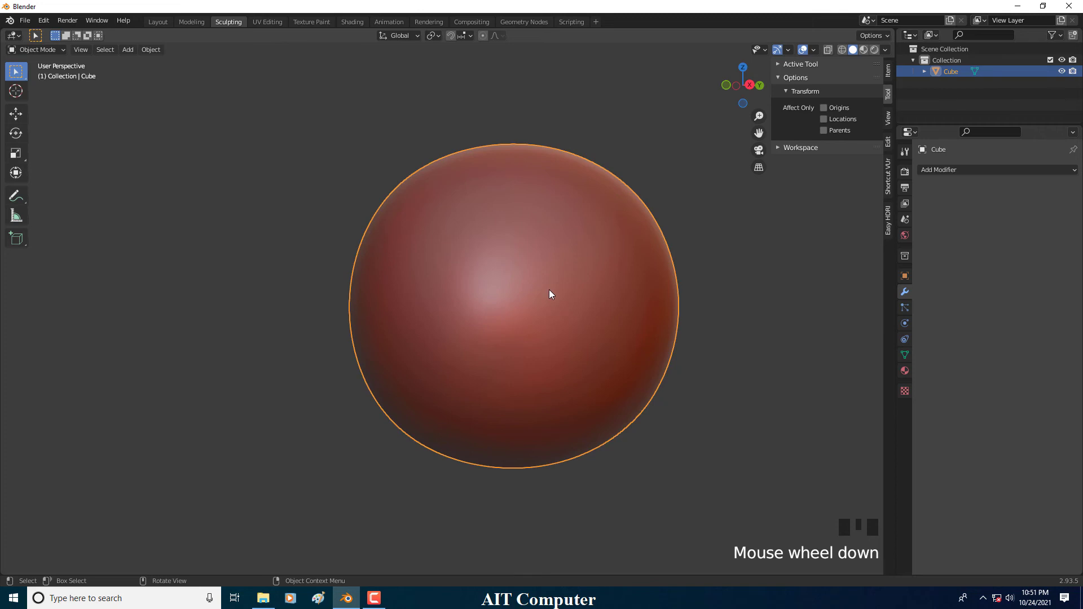
- Switch to Sculpt Mode and reduce the Draw brush radius to 40 px
left_click(37, 50)
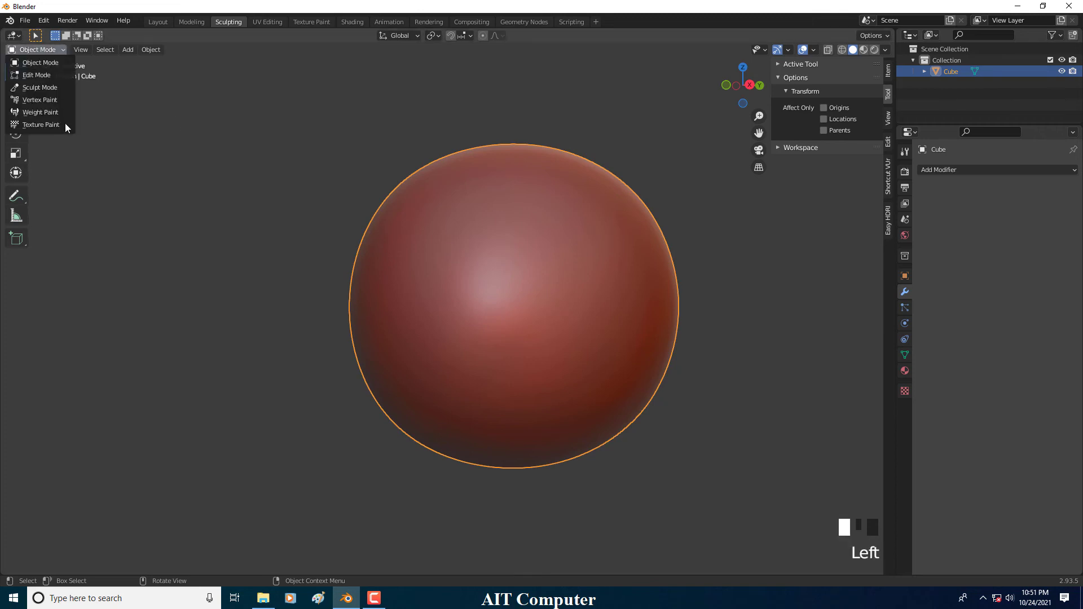
left_click(65, 89)
middle_click(546, 288)
key("f")
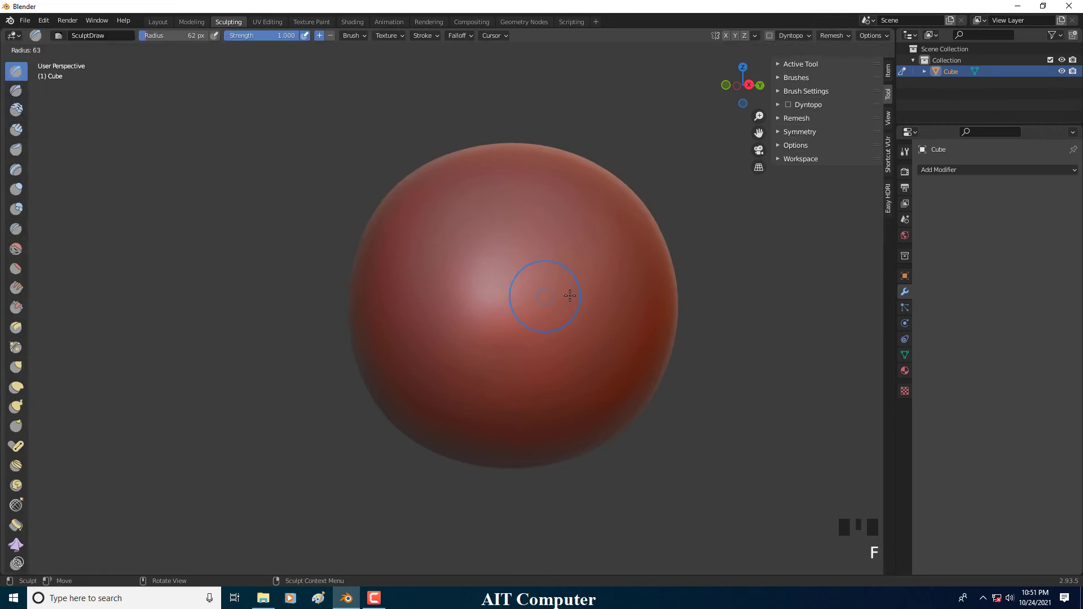
key("f")
left_click(550, 294)
- Sculpt repeated overlapping horizontal Draw strokes on the front of the sphere until a protruding ridge builds up
left_click_drag(480, 324, 588, 311)
left_click_drag(586, 311, 526, 314)
mouse_move(530, 312)
left_mouse_down()
mouse_move(552, 309)
mouse_move(533, 311)
left_mouse_up()
left_click_drag(522, 311, 575, 308)
left_click_drag(567, 308, 533, 310)
mouse_move(535, 311)
left_mouse_down()
mouse_move(581, 309)
mouse_move(553, 312)
left_mouse_up()
mouse_move(550, 311)
left_mouse_down()
mouse_move(567, 310)
mouse_move(530, 311)
left_mouse_up()
mouse_move(553, 309)
left_mouse_down()
mouse_move(511, 309)
mouse_move(571, 314)
left_mouse_up()
mouse_move(570, 315)
middle_mouse_down()
mouse_move(648, 313)
mouse_move(689, 222)
middle_mouse_up()
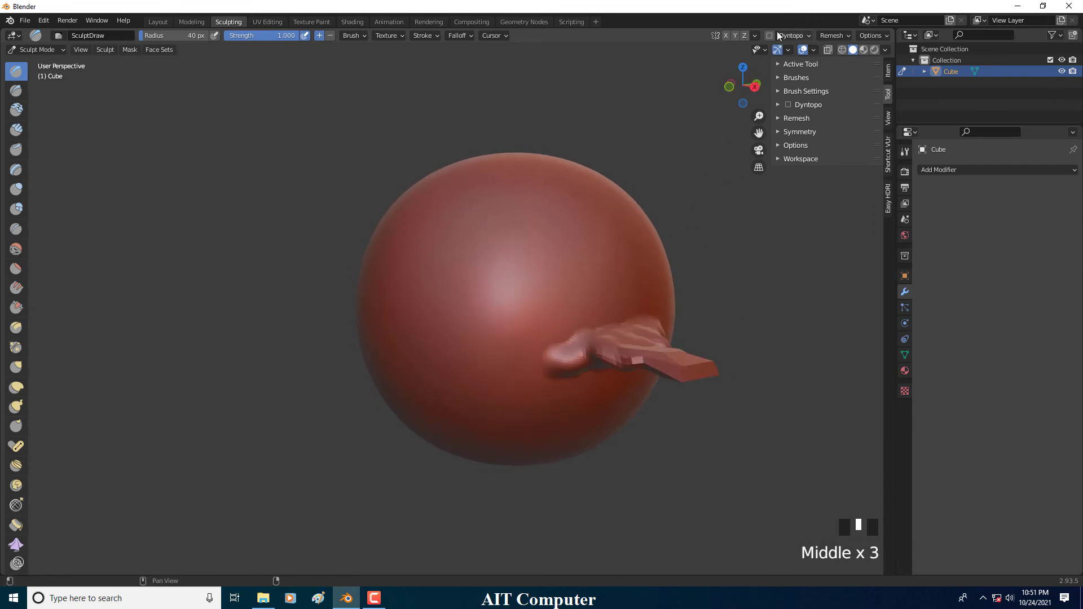
- Turn on the wireframe overlay to reveal the stretched faces of the sculpted ridge
left_click(815, 52)
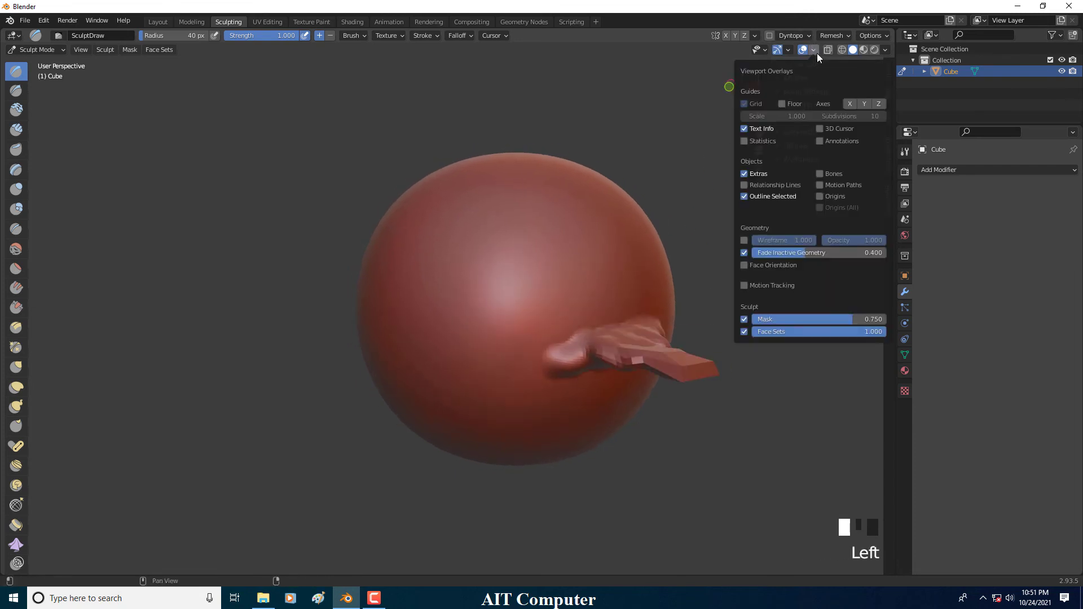
left_click(744, 240)
middle_click_drag(654, 293, 586, 282)
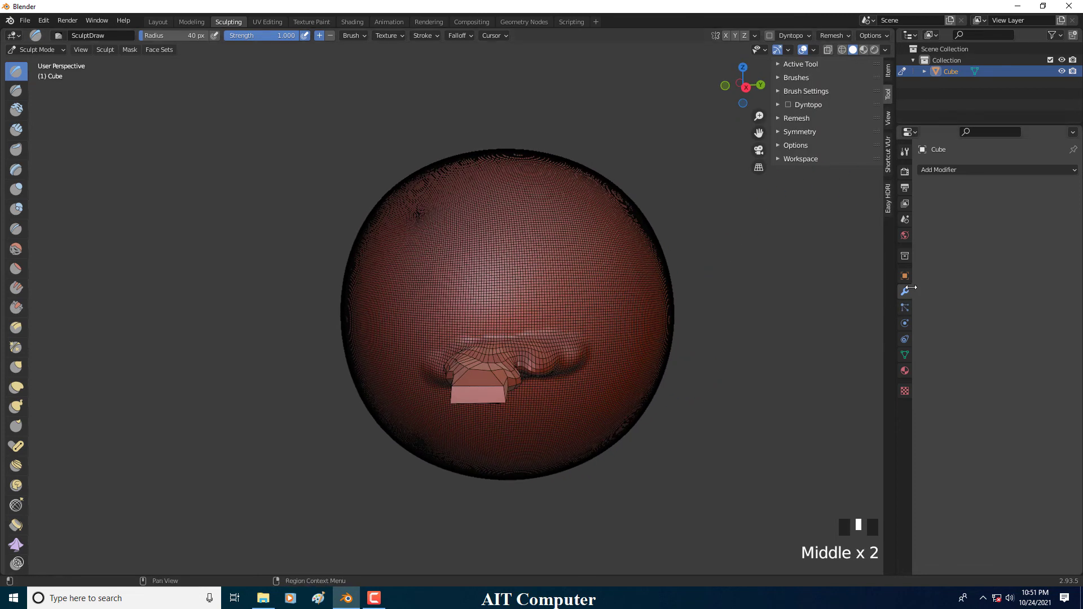
- Enable Dyntopo in the Draw brush settings with a detail size of 12 px and accept the vertex data warning
left_click(905, 151)
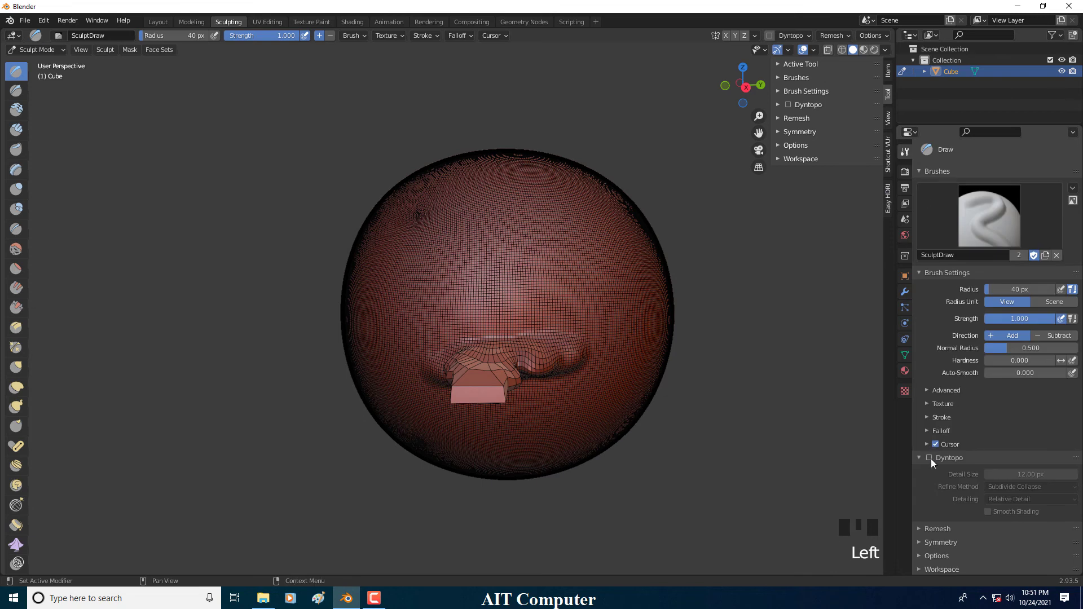
left_click(929, 459)
middle_click(563, 258)
left_click(930, 456)
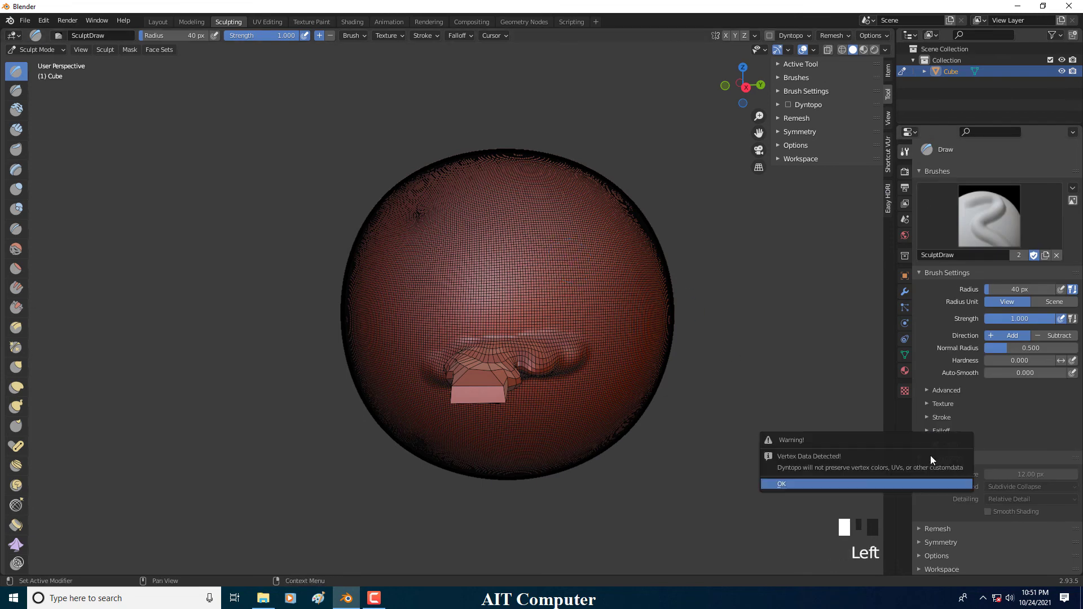
left_click(892, 483)
- Sculpt repeated back-and-forth strokes over one area of the sphere with Dyntopo to pull out a long protrusion
middle_click_drag(635, 307, 551, 304)
left_click_drag(551, 305, 601, 284)
left_click_drag(528, 313, 604, 290)
left_click_drag(556, 300, 601, 292)
left_click_drag(557, 299, 599, 292)
left_click_drag(557, 299, 601, 293)
left_click_drag(557, 299, 601, 292)
mouse_move(558, 299)
left_mouse_down()
mouse_move(601, 293)
mouse_move(591, 289)
left_mouse_up()
- Extend the Dyntopo protrusion with repeated dabs and inspect its triangulated mesh
mouse_move(585, 290)
middle_mouse_down()
mouse_move(623, 328)
mouse_move(616, 346)
middle_mouse_up()
left_click(630, 306)
left_click(632, 307)
left_click(630, 304)
left_click(631, 305)
left_click(629, 305)
left_click(647, 313)
middle_click_drag(734, 342, 599, 278)
scroll(599, 276, "up", 2)
scroll(599, 276, "down", 1)
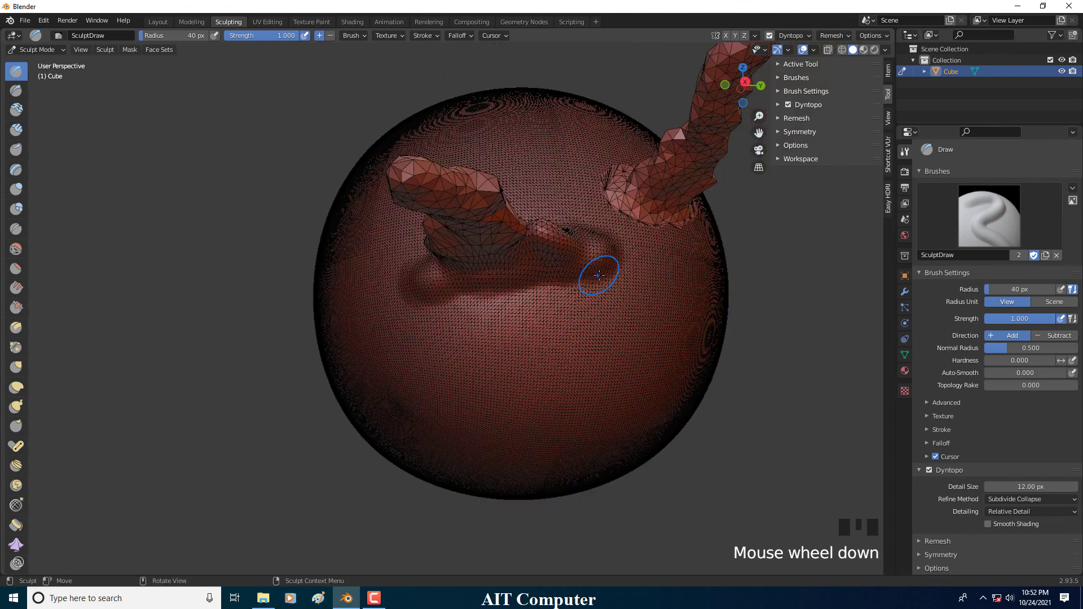
- Set the Dyntopo detail size to 4 px and sculpt a short horizontal ridge below the existing protrusions
left_click(1030, 486)
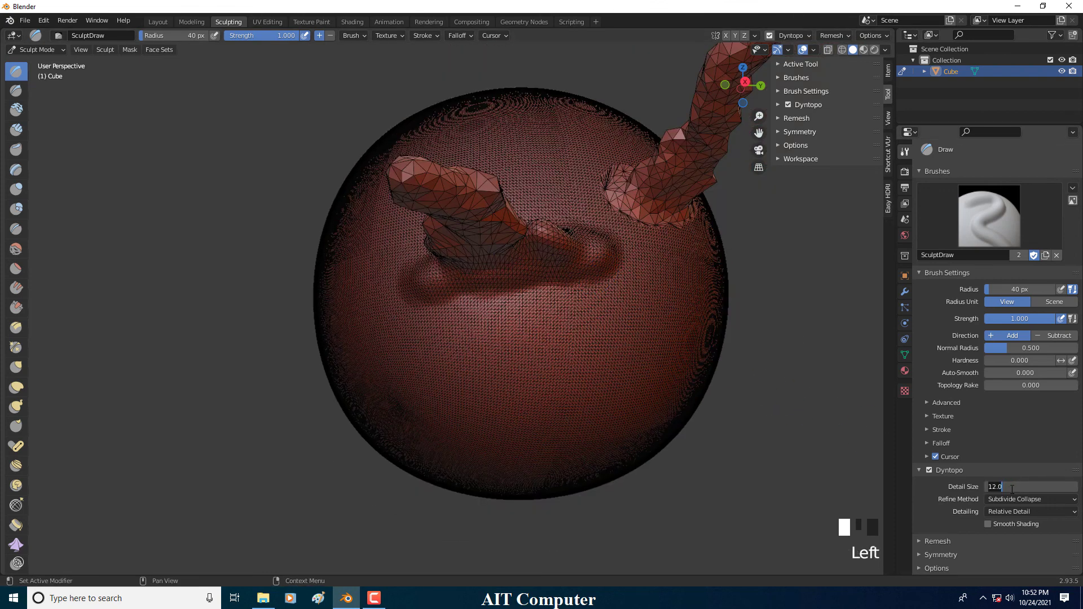
type("4")
key("Return")
mouse_move(524, 364)
left_mouse_down()
mouse_move(613, 352)
mouse_move(516, 353)
left_mouse_up()
mouse_move(548, 353)
left_mouse_down()
mouse_move(610, 356)
mouse_move(550, 355)
left_mouse_up()
mouse_move(553, 355)
left_mouse_down()
mouse_move(601, 355)
mouse_move(533, 358)
left_mouse_up()
left_click_drag(527, 358, 576, 361)
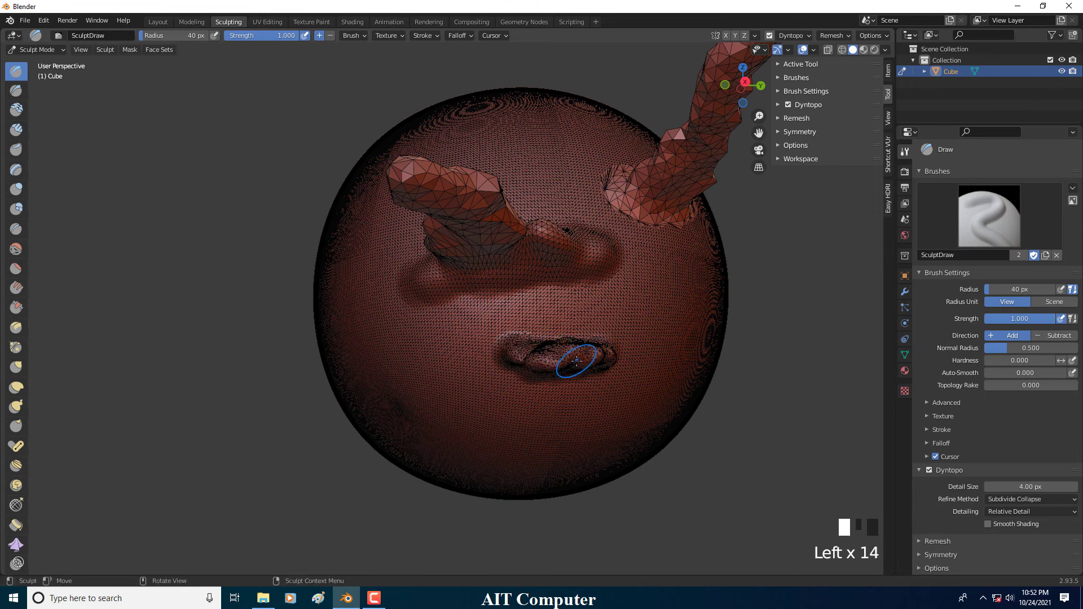
- Add a row of dabs along the finely detailed lower ridge to build up small bumps
scroll(584, 362, "up", 2)
middle_click_drag(599, 372, 567, 371)
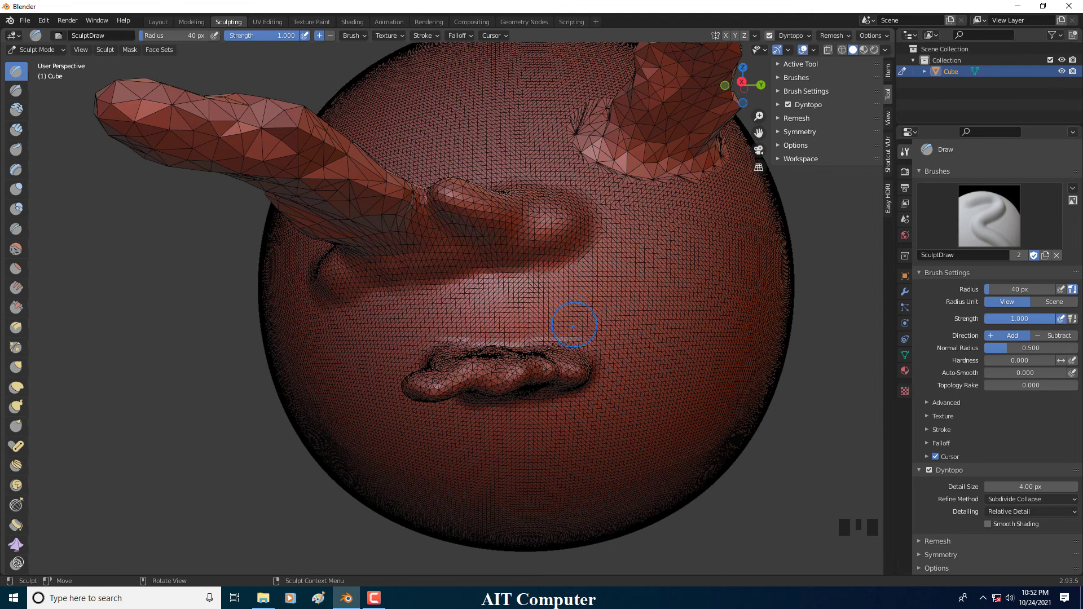
left_click(542, 364)
left_click(510, 367)
left_click(480, 373)
left_click(460, 375)
left_click(446, 377)
left_click(511, 372)
left_click(543, 370)
left_click(572, 370)
left_click(569, 370)
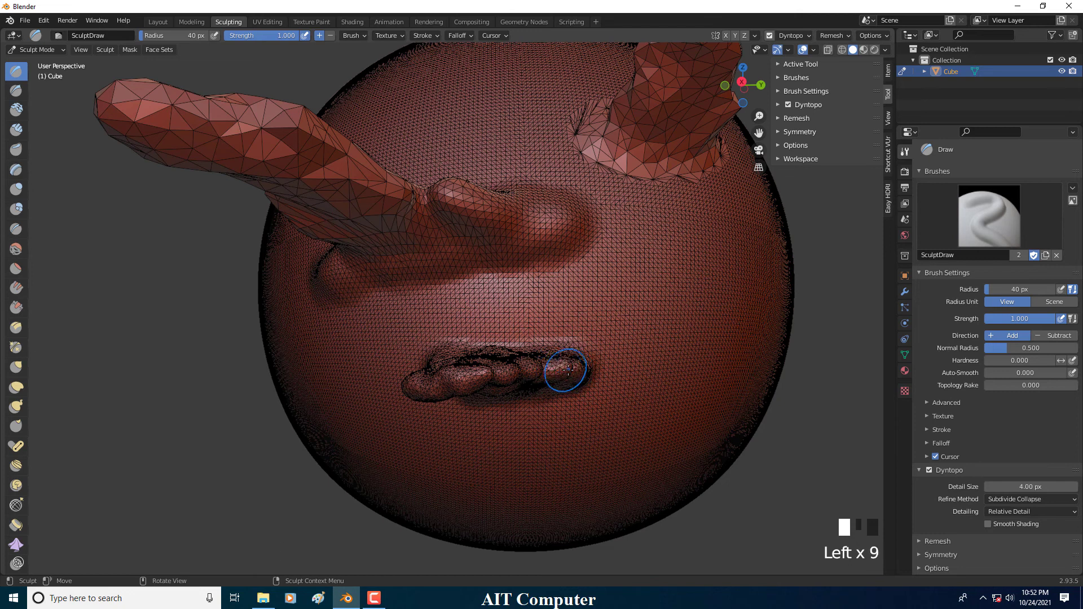
- Turn off Dyntopo and voxel-remesh the sculpt at its existing voxel size
scroll(568, 370, "down", 1)
middle_click_drag(568, 370, 615, 345)
scroll(596, 351, "down", 2)
middle_click_drag(590, 192, 581, 226)
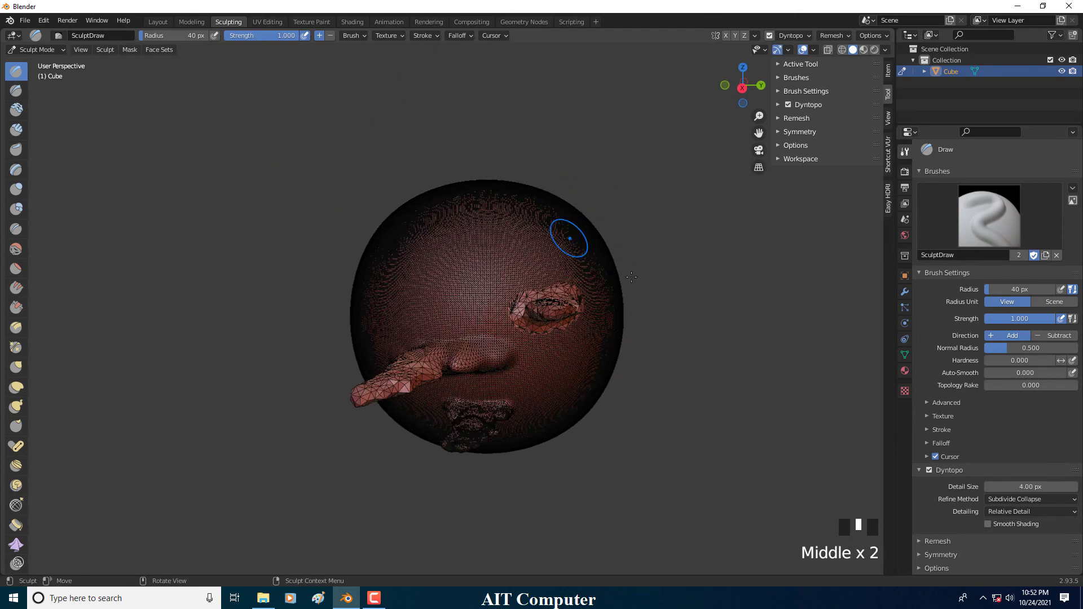
left_click(929, 469)
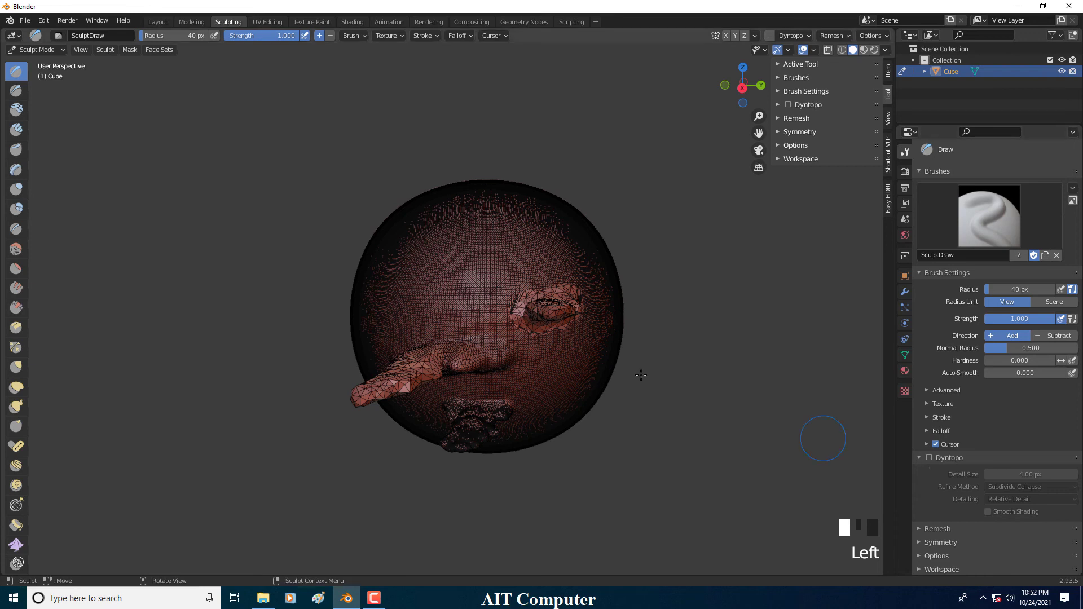
scroll(578, 347, "up", 2)
middle_click_drag(592, 340, 623, 335)
key("ctrl+r")
scroll(626, 336, "up", 2)
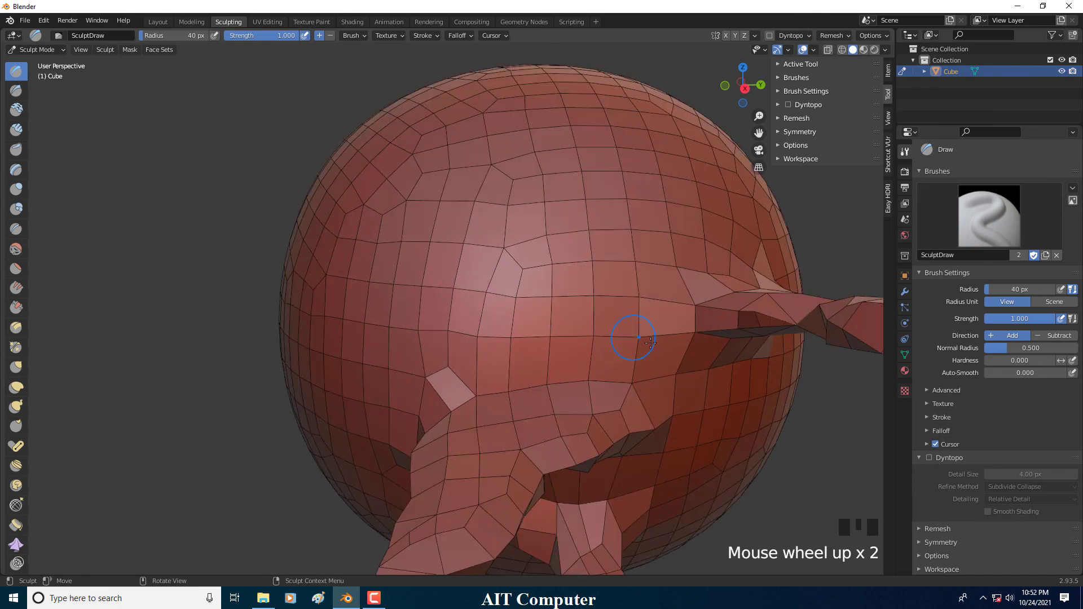
- Reduce the voxel size to 0.0075 m and remesh the sculpt into a dense grid
key("shift+r")
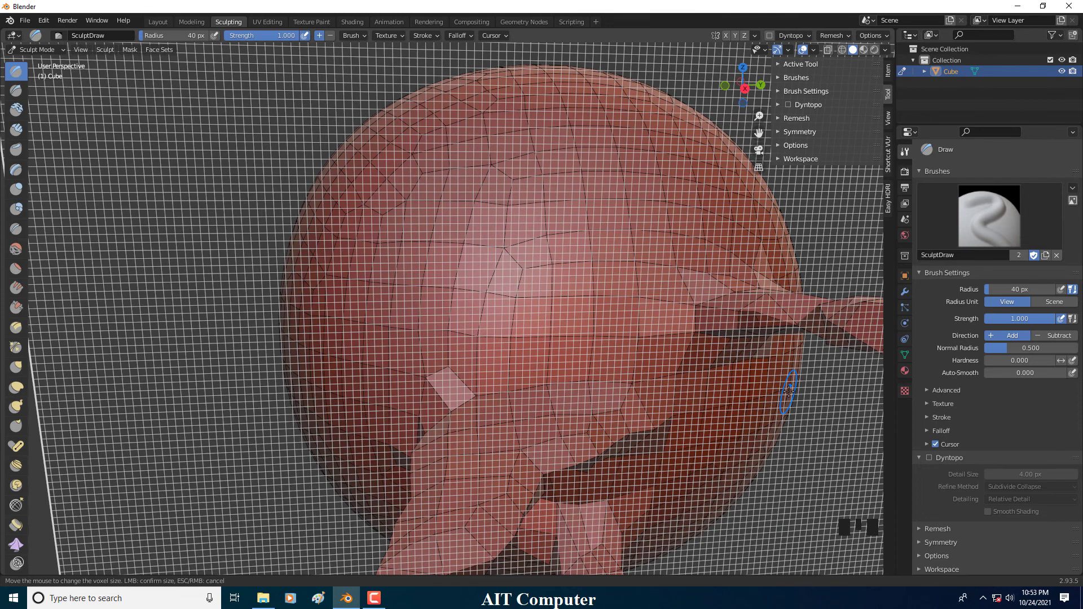
left_click(789, 390)
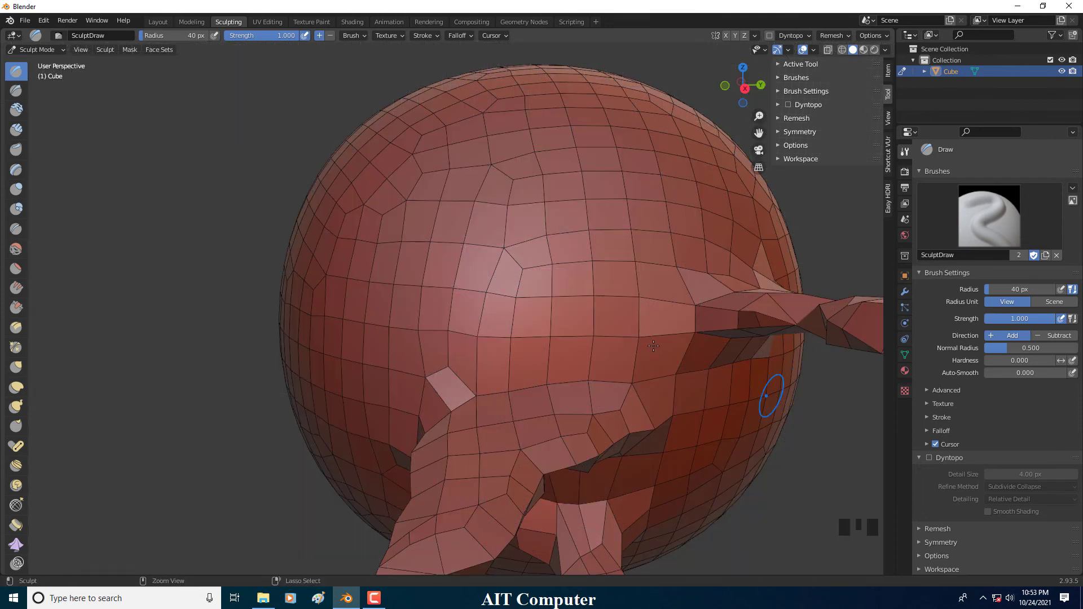
key("ctrl+r")
scroll(642, 333, "down", 3)
middle_click_drag(641, 334, 568, 331)
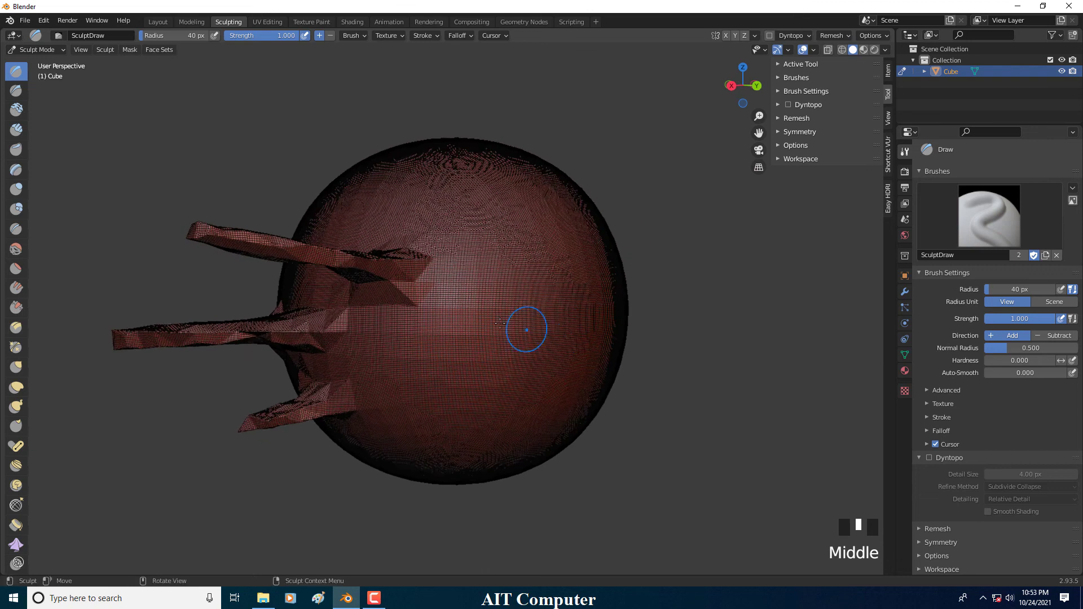
- Inspect the dense remeshed surface, then collapse the Dyntopo settings and show the Remesh settings
scroll(497, 321, "up", 2)
middle_click_drag(496, 321, 519, 325, "shift")
scroll(512, 323, "down", 2)
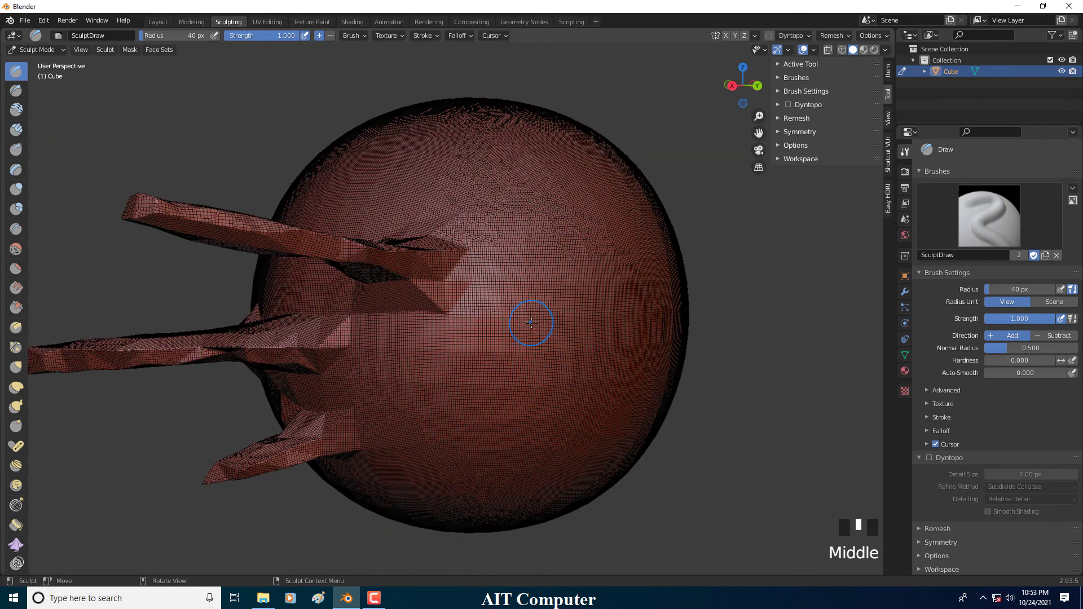
scroll(551, 334, "up", 1)
scroll(551, 333, "down", 1)
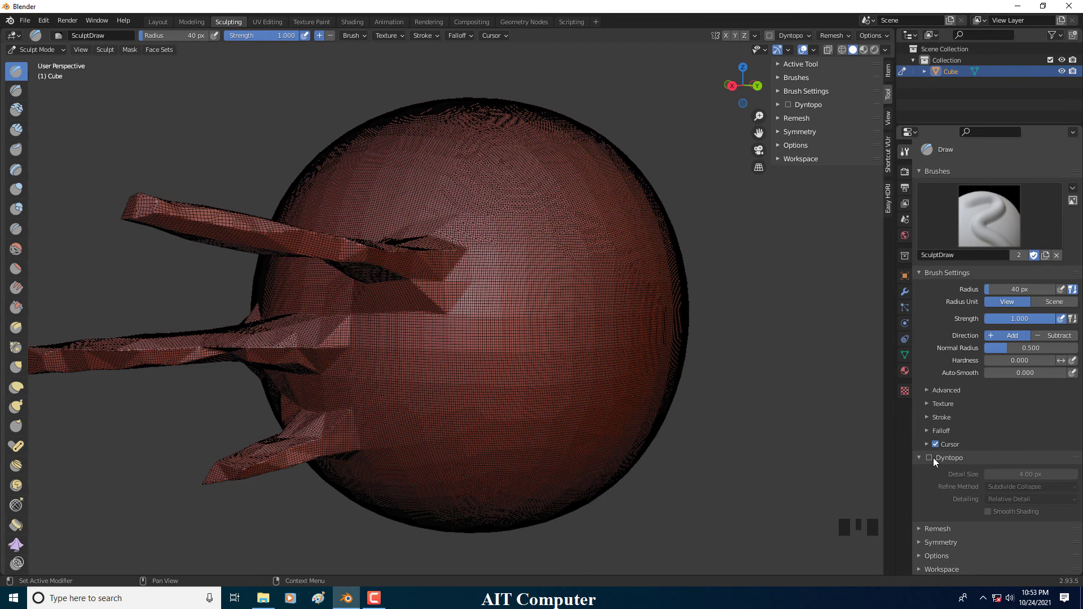
left_click(919, 458)
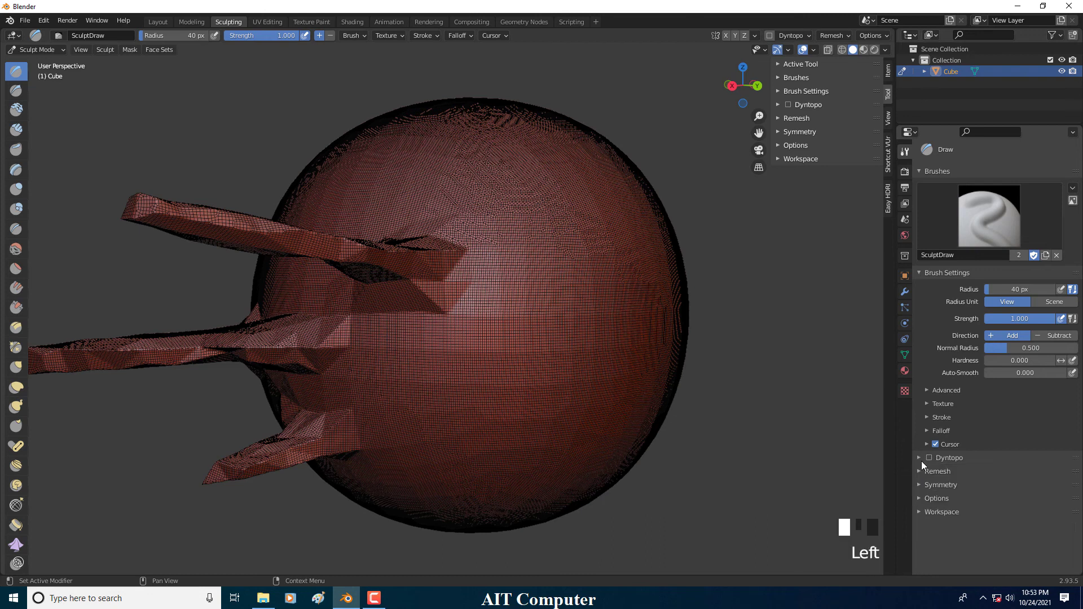
left_click(920, 472)
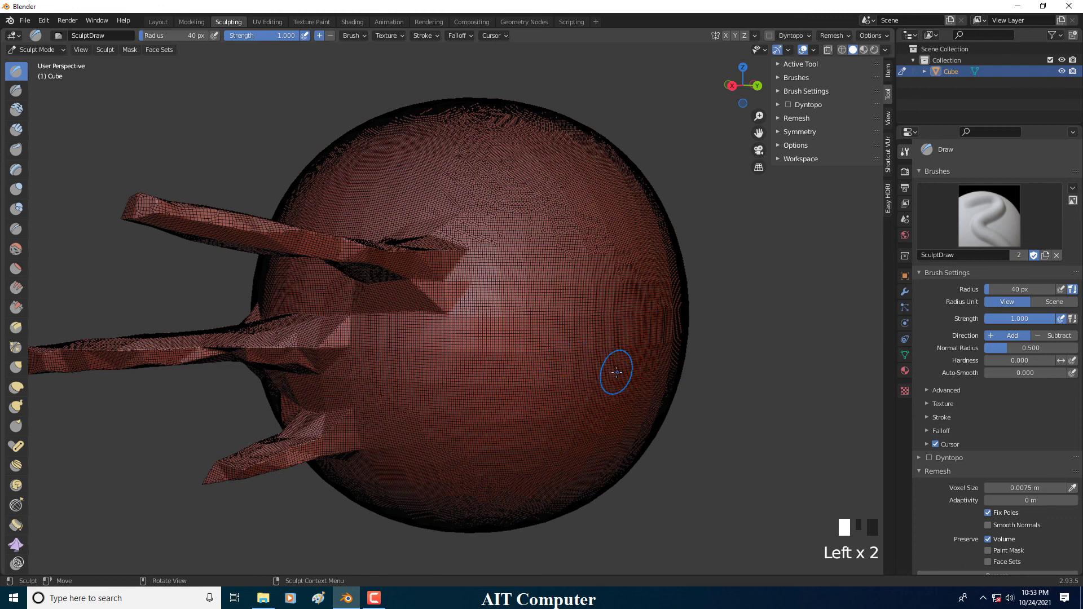
- Adjust the voxel size to 0.007835 m and remesh the sculpt again
key("shift+r")
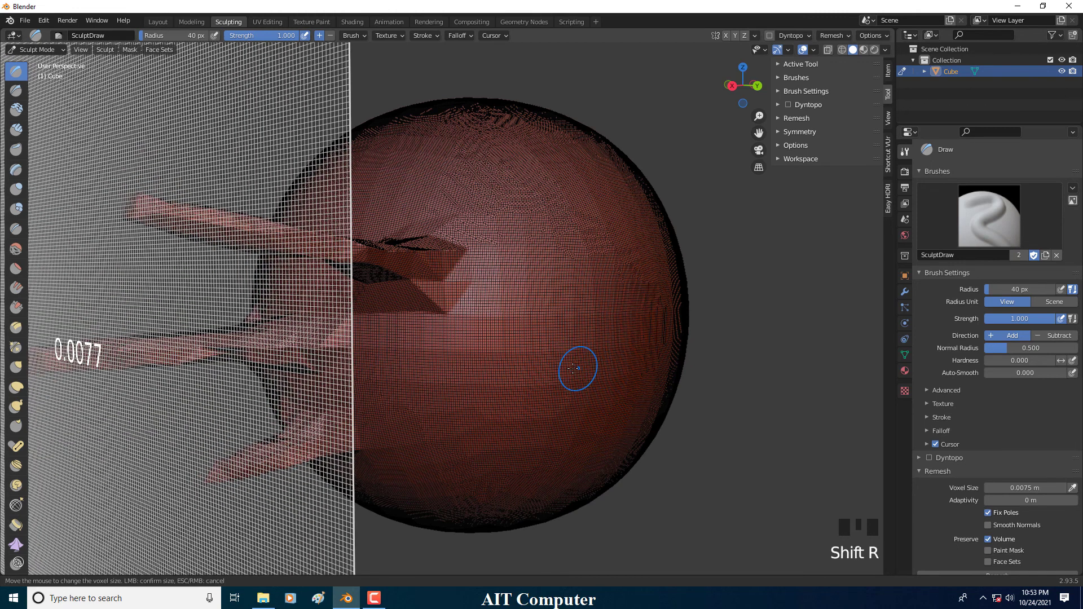
left_click(548, 369)
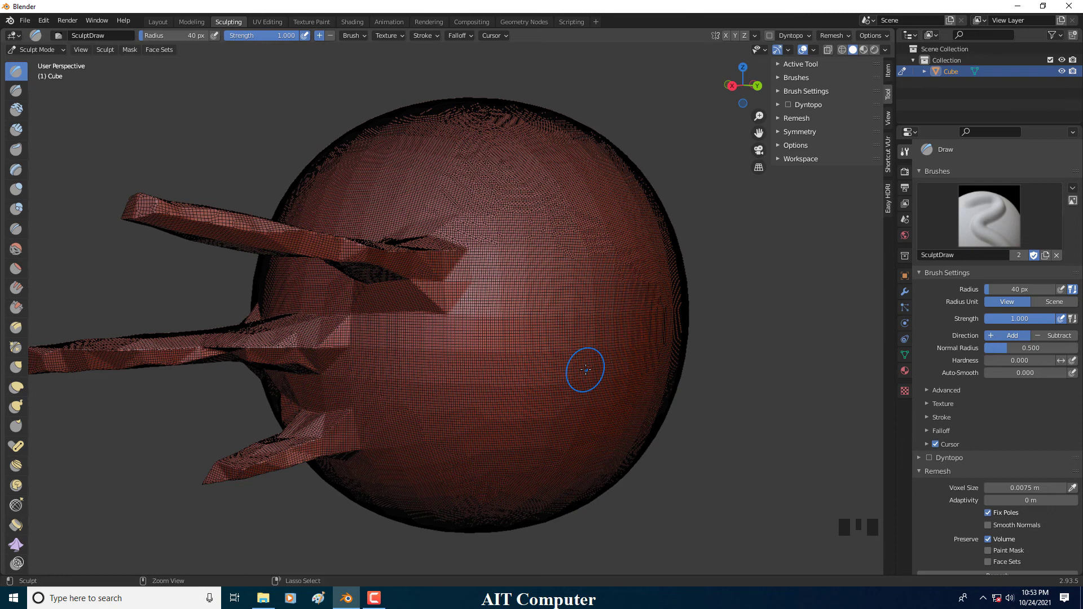
key("ctrl+r")
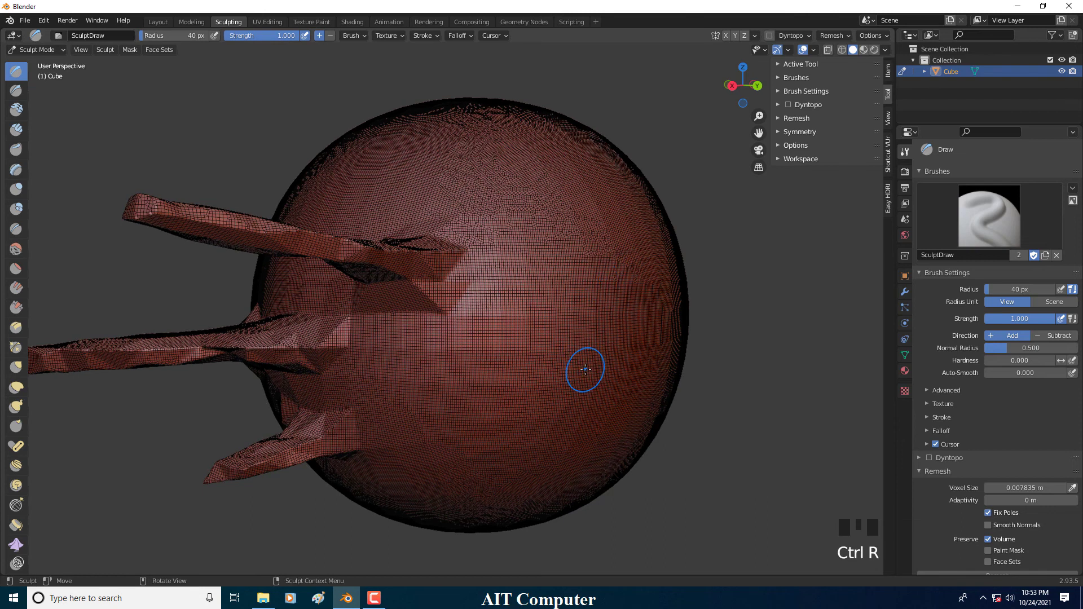
- Collapse the Remesh settings and show the brush's Symmetry settings with the mirror, lock and tiling options
left_click(921, 472)
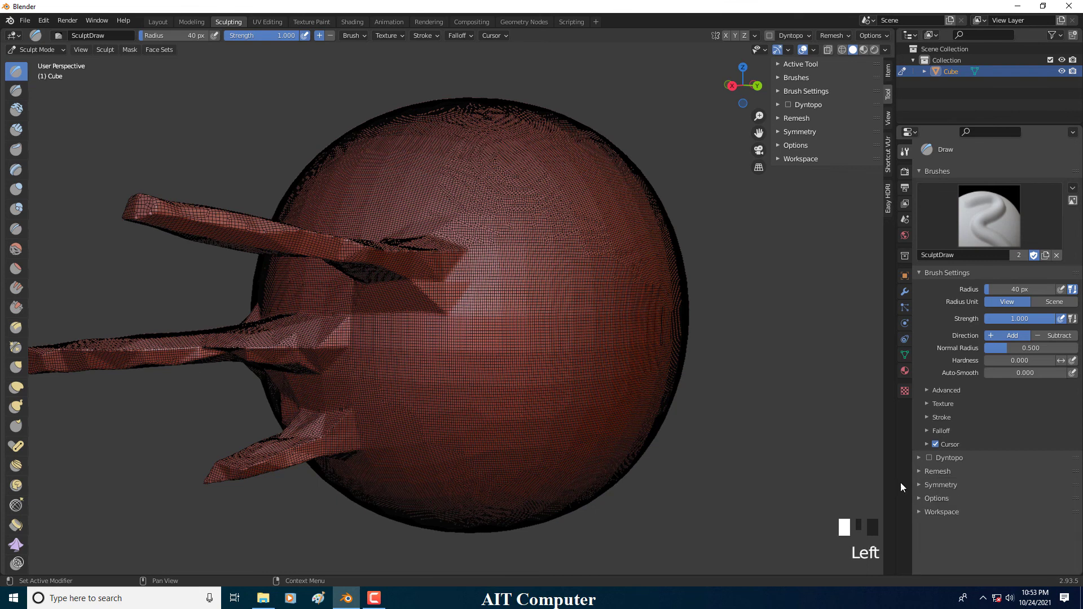
scroll(514, 338, "down", 2)
middle_click_drag(515, 338, 471, 330)
scroll(471, 330, "up", 2)
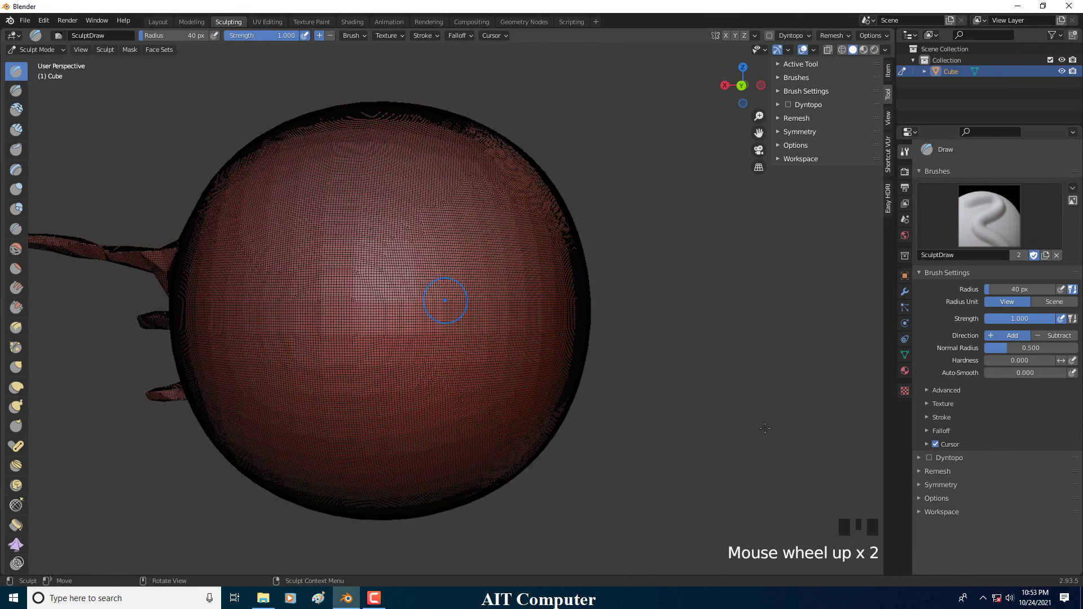
left_click(918, 483)
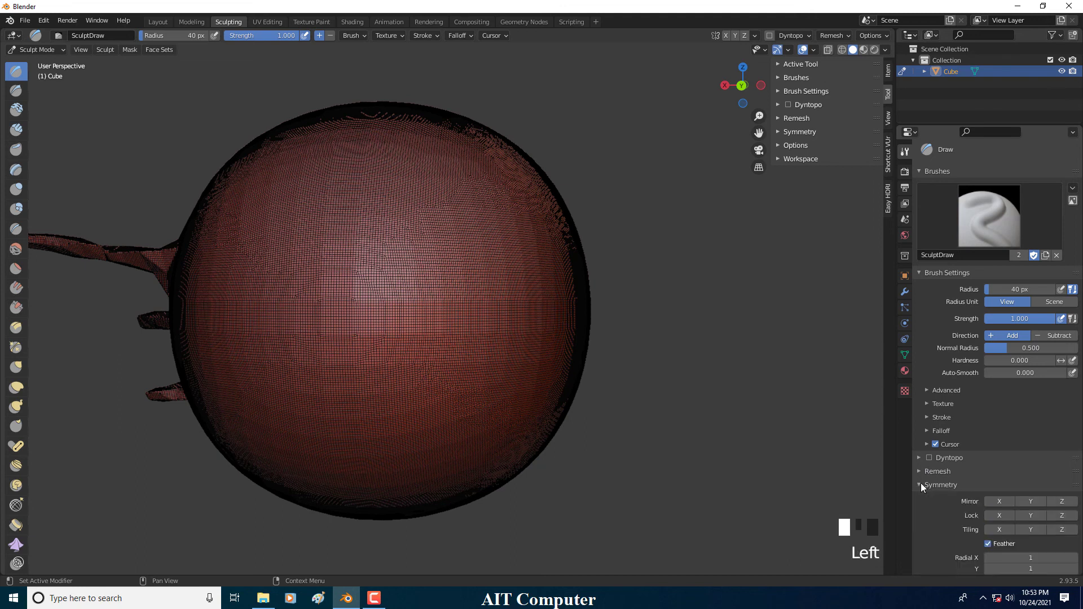
scroll(962, 489, "down", 1)
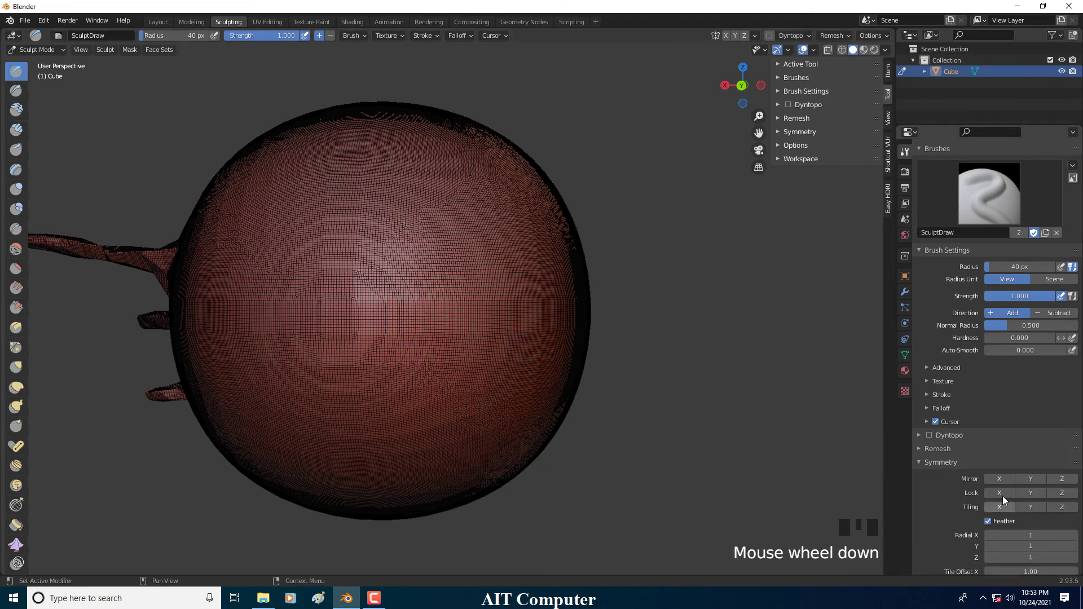
- Enable symmetry mirroring on X, Y and Z, try a Draw stroke on the sphere and undo the stroke
left_click(999, 479)
left_click(1031, 479)
left_click(1062, 479)
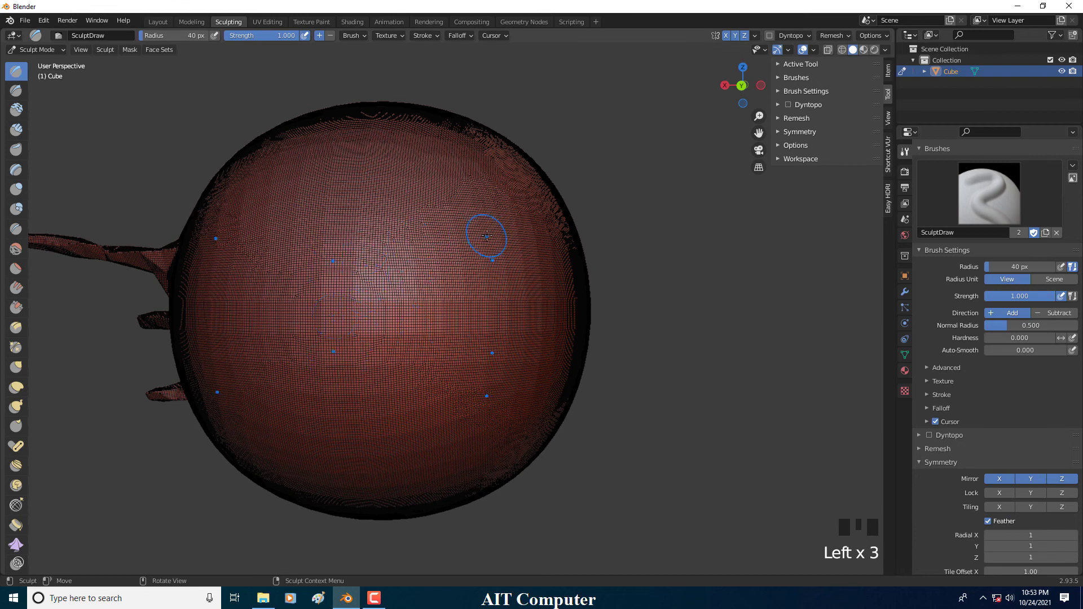
mouse_move(471, 223)
left_mouse_down()
mouse_move(497, 215)
mouse_move(516, 293)
mouse_move(398, 299)
mouse_move(389, 284)
left_mouse_up()
key("ctrl+z")
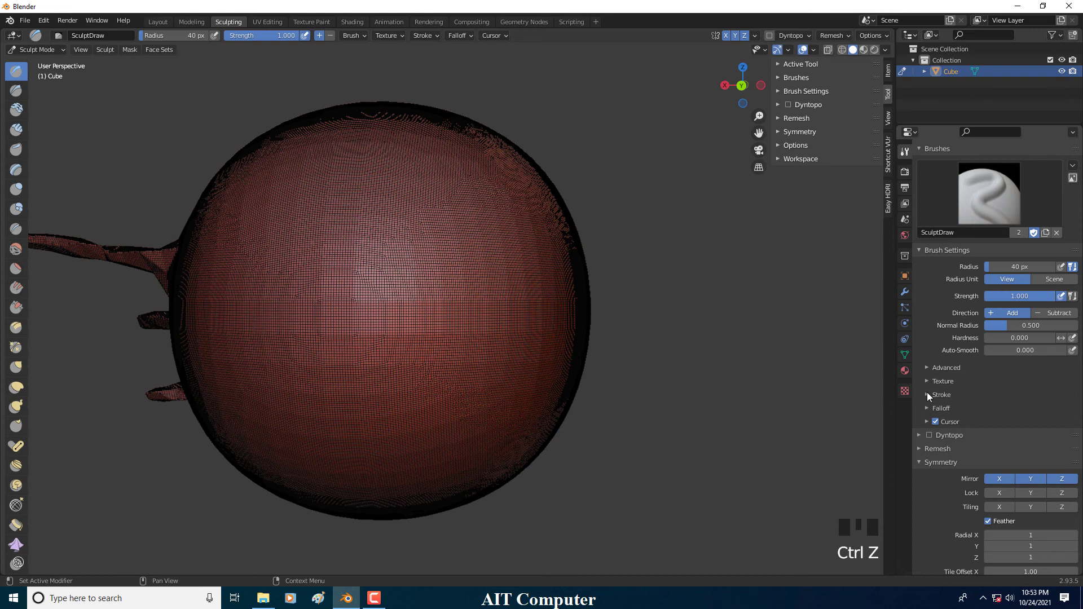
- Show the brush's Stroke settings and set the spacing to 10%
left_click(929, 410)
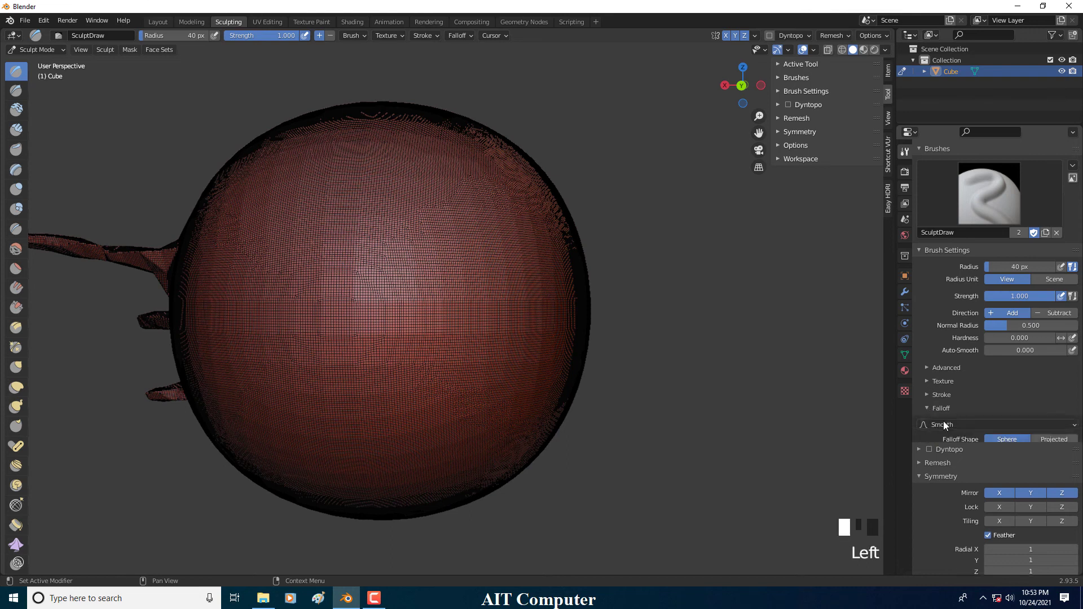
left_click(926, 408)
left_click(926, 394)
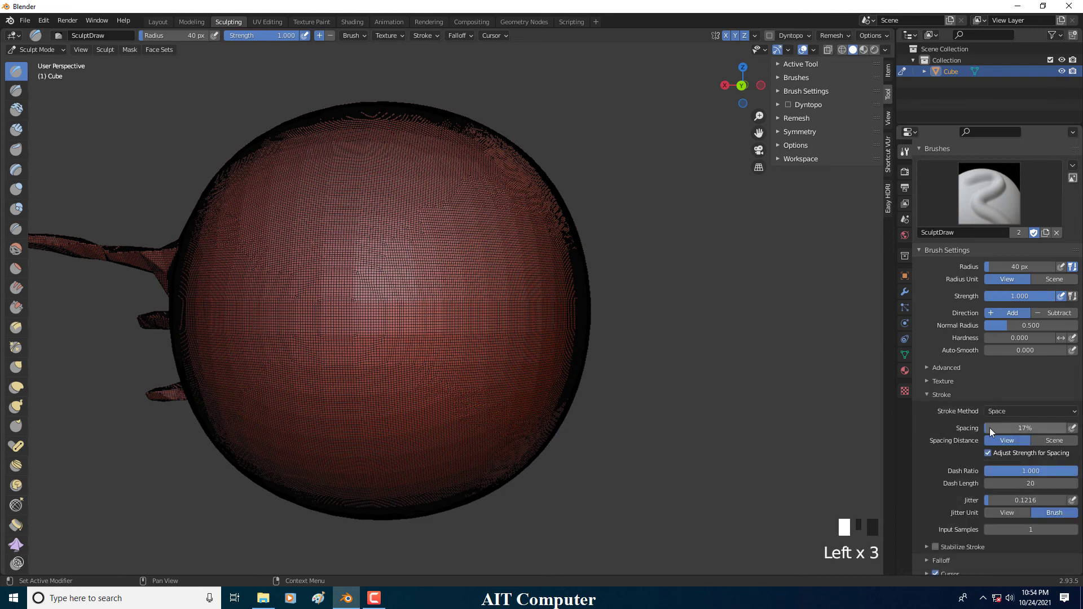
key("Return")
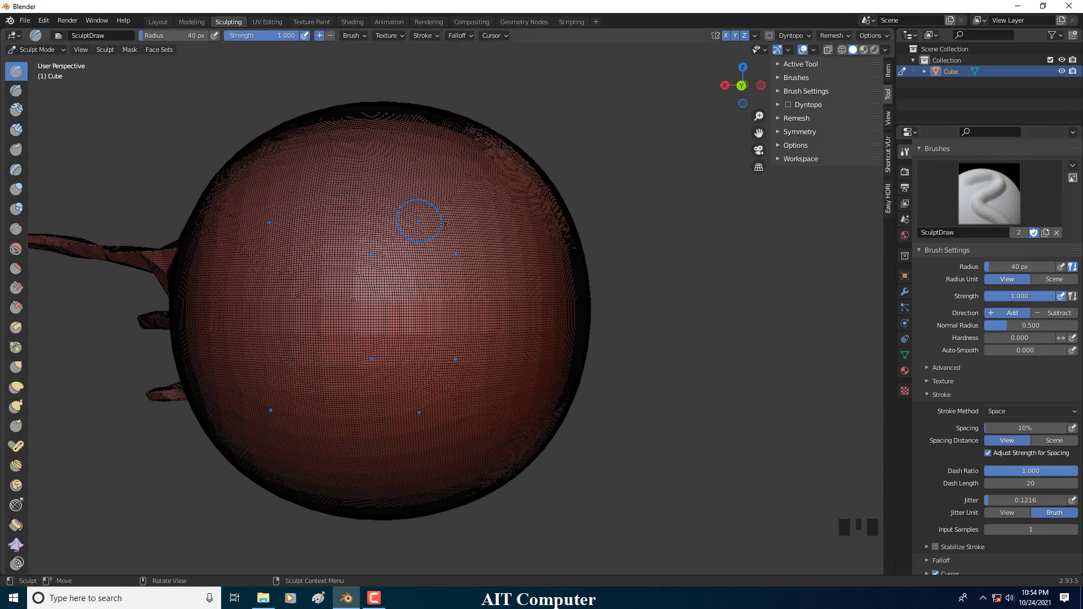
- Sculpt a winding test stroke on the sphere with X, Y and Z mirroring, then undo it
scroll(498, 188, "down", 4)
mouse_move(466, 256)
left_mouse_down()
mouse_move(429, 265)
mouse_move(395, 344)
mouse_move(474, 302)
left_mouse_up()
scroll(478, 302, "up", 3)
scroll(476, 302, "up", 1)
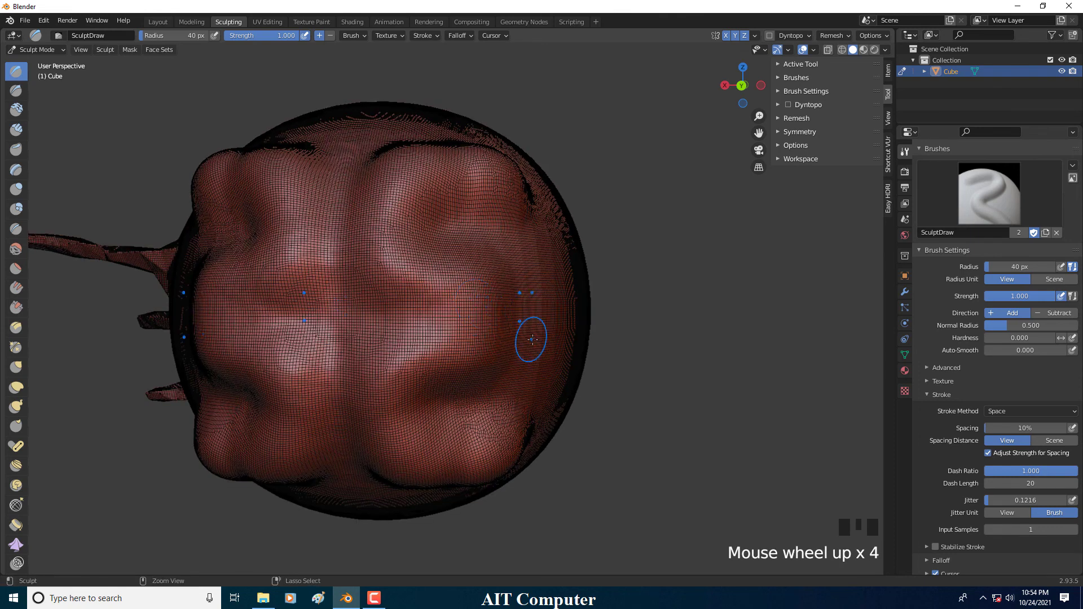
key("ctrl+z")
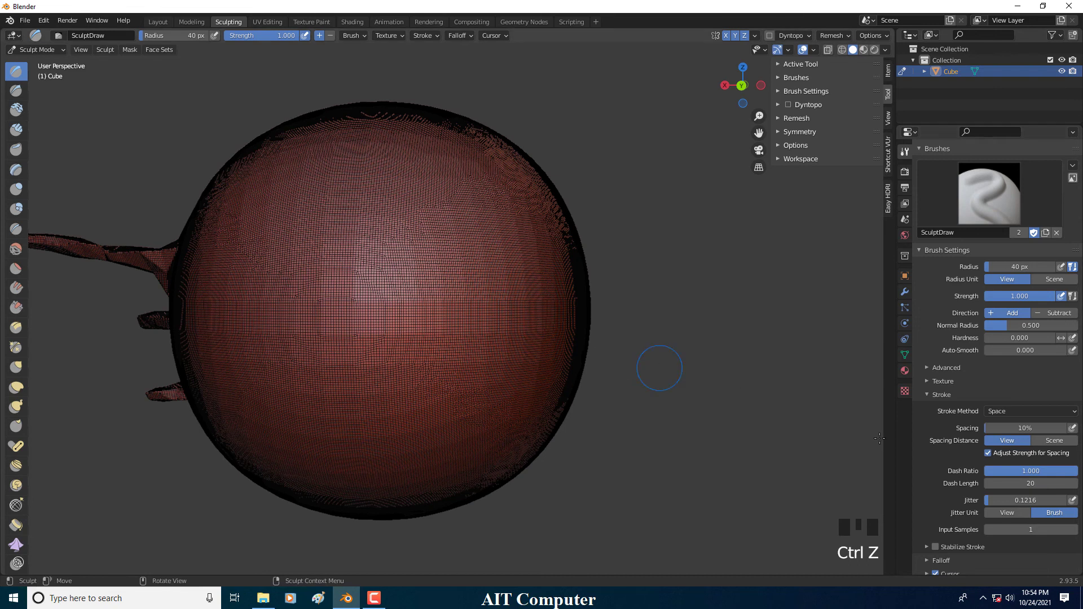
- Limit the symmetry mirroring to the X axis by disabling Y and Z
scroll(958, 451, "down", 7)
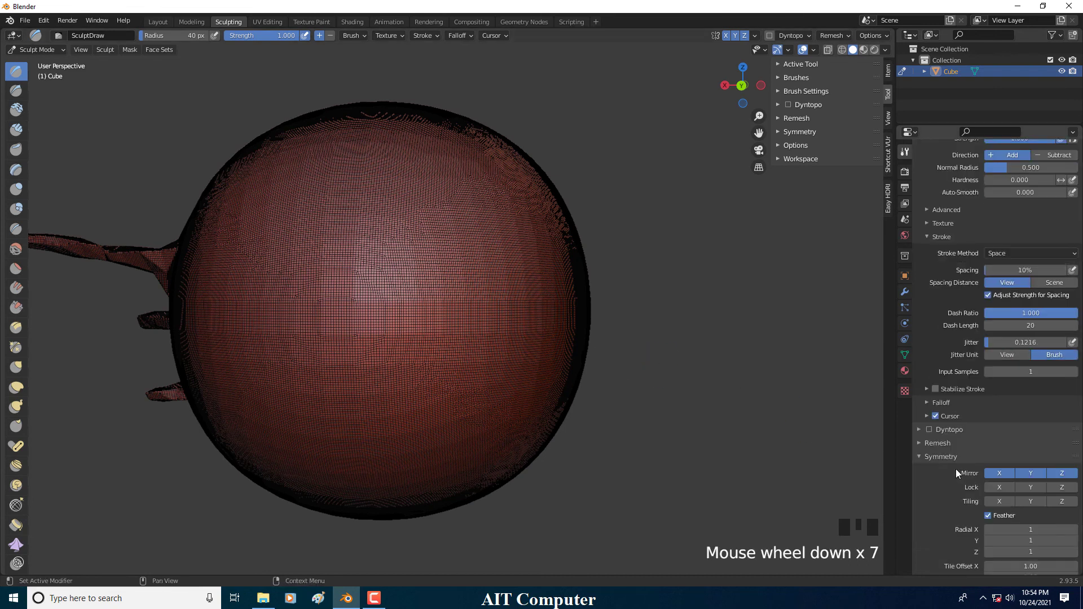
left_click(1002, 474)
left_click(1052, 475)
left_click(1042, 473)
left_click(1001, 472)
- Switch to Object Mode to view the cube from another side, then return to Sculpt Mode
left_click_drag(28, 49, 36, 62)
mouse_move(441, 235)
middle_mouse_down()
mouse_move(356, 242)
mouse_move(413, 274)
middle_mouse_up()
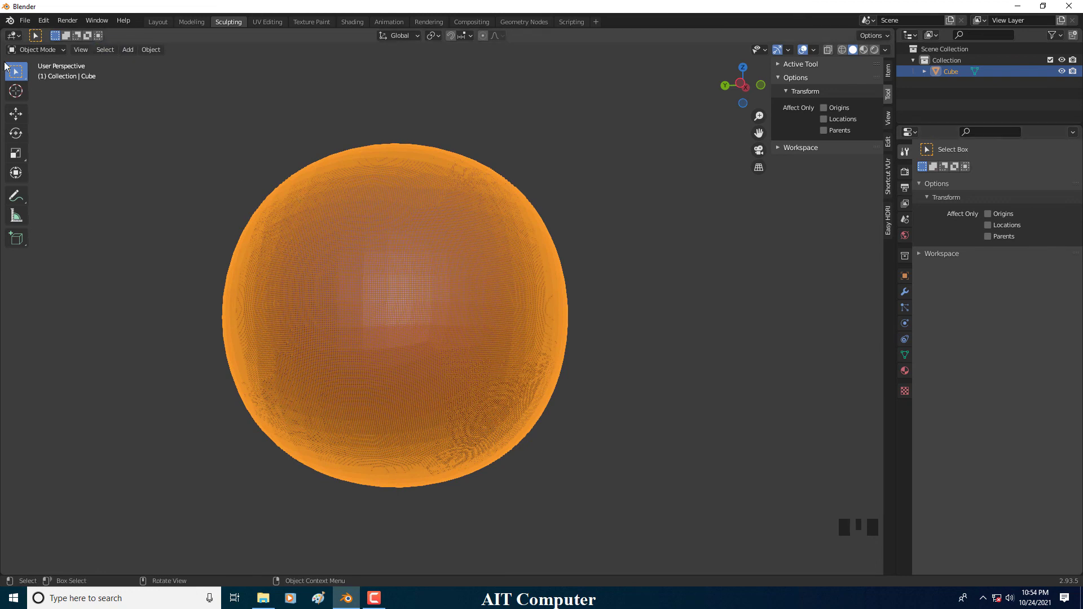
left_click(38, 49)
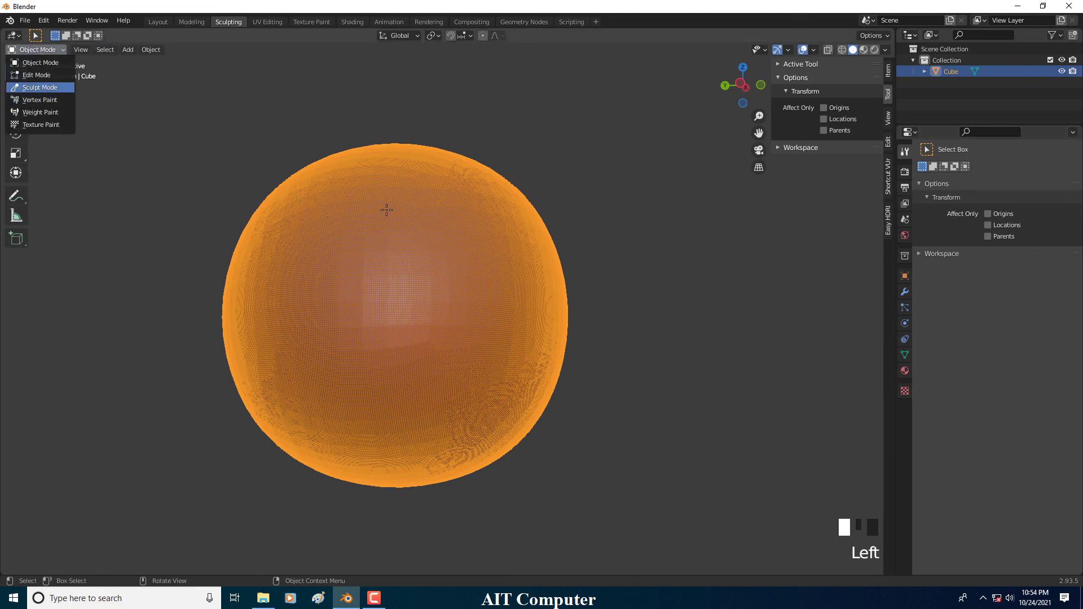
left_click(39, 88)
- Try an X-mirrored Draw stroke on the side facing the X axis, then undo it
scroll(1036, 454, "down", 3)
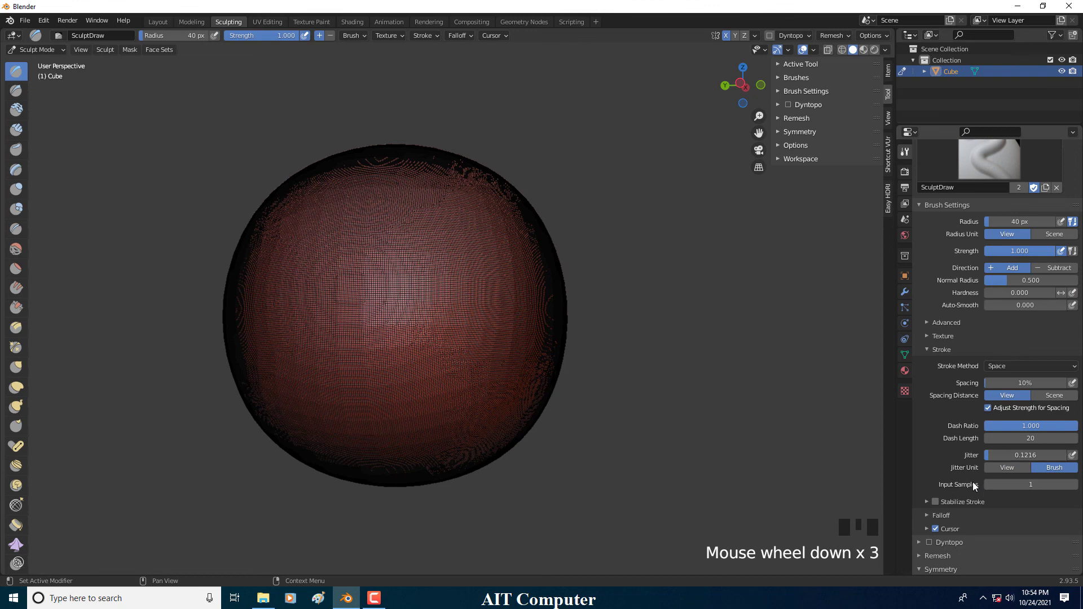
scroll(973, 457, "down", 5)
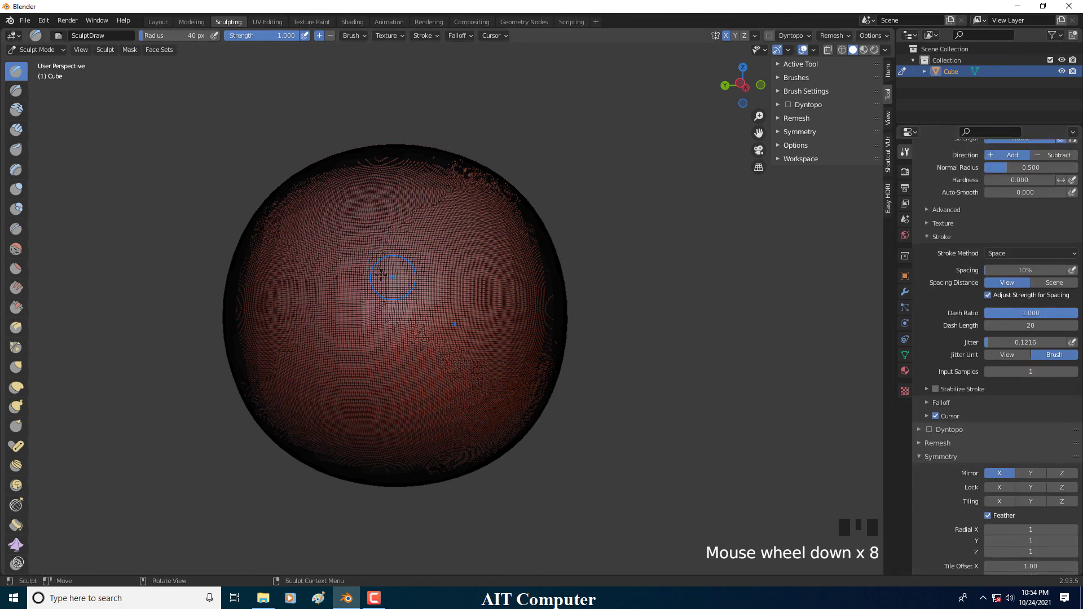
mouse_move(366, 271)
left_mouse_down()
mouse_move(367, 235)
mouse_move(400, 271)
mouse_move(402, 299)
left_mouse_up()
mouse_move(401, 299)
middle_mouse_down()
mouse_move(457, 328)
mouse_move(435, 333)
mouse_move(440, 313)
mouse_move(486, 326)
middle_mouse_up()
key("ctrl+z")
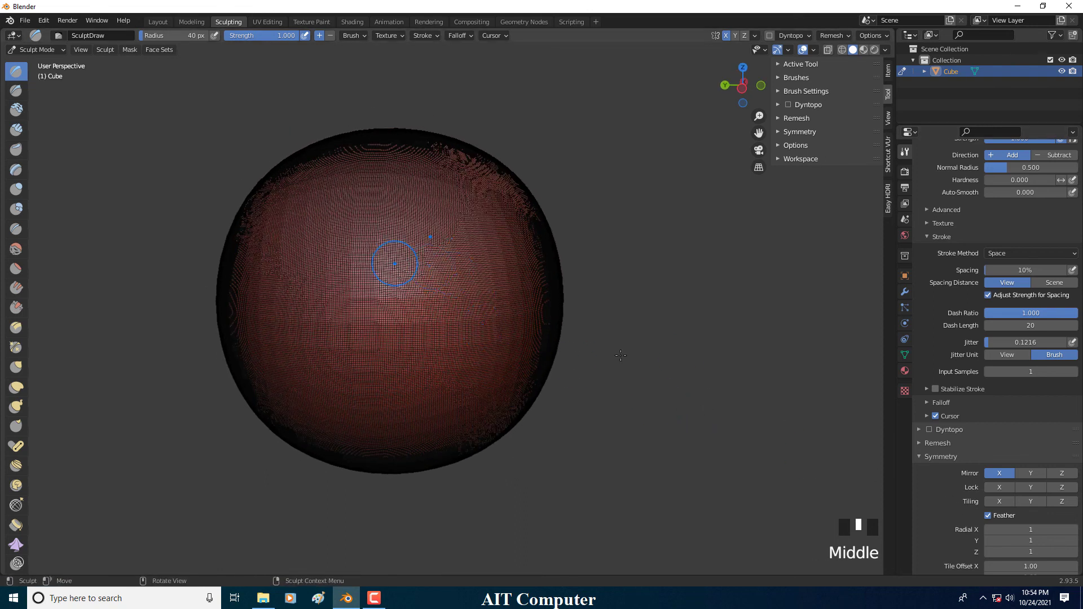
- Recheck the X mirror option and repeat the test stroke, orbit to compare both sides, then undo it
left_click(1006, 480)
left_click(1006, 475)
left_click(1006, 475)
mouse_move(361, 290)
left_mouse_down()
mouse_move(372, 242)
mouse_move(415, 304)
left_mouse_up()
mouse_move(463, 296)
middle_mouse_down()
mouse_move(600, 303)
mouse_move(580, 307)
middle_mouse_up()
middle_click_drag(587, 266, 553, 265)
key("ctrl+z")
- Sculpt a pair of X-mirrored eyes and a central nose on the sphere's front
mouse_move(332, 260)
middle_mouse_down()
mouse_move(370, 265)
mouse_move(426, 299)
middle_mouse_up()
mouse_move(434, 270)
left_mouse_down()
mouse_move(409, 265)
mouse_move(398, 282)
mouse_move(414, 299)
mouse_move(455, 278)
left_mouse_up()
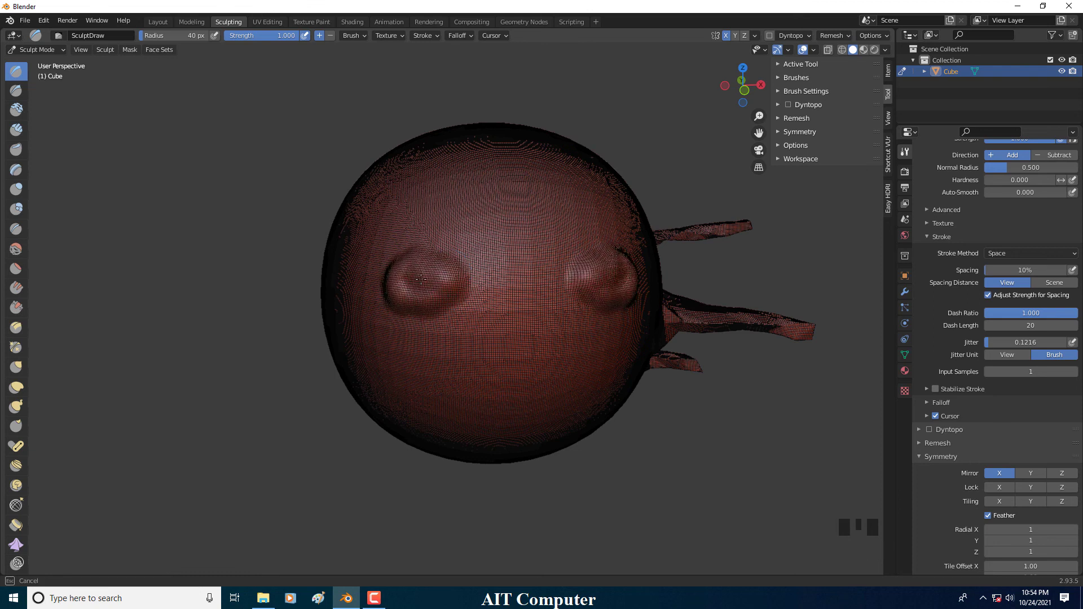
mouse_move(503, 310)
left_mouse_down()
mouse_move(516, 395)
mouse_move(519, 319)
left_mouse_up()
- Sculpt a curved mouth below the nose, undoing the first attempt and redrawing it wider
left_click_drag(463, 407, 491, 409)
middle_click_drag(503, 410, 489, 374)
key("ctrl+z")
mouse_move(469, 391)
left_mouse_down()
mouse_move(510, 400)
mouse_move(535, 391)
left_mouse_up()
mouse_move(538, 382)
middle_mouse_down()
mouse_move(524, 379)
mouse_move(551, 368)
middle_mouse_up()
scroll(524, 381, "down", 2)
scroll(551, 367, "up", 1)
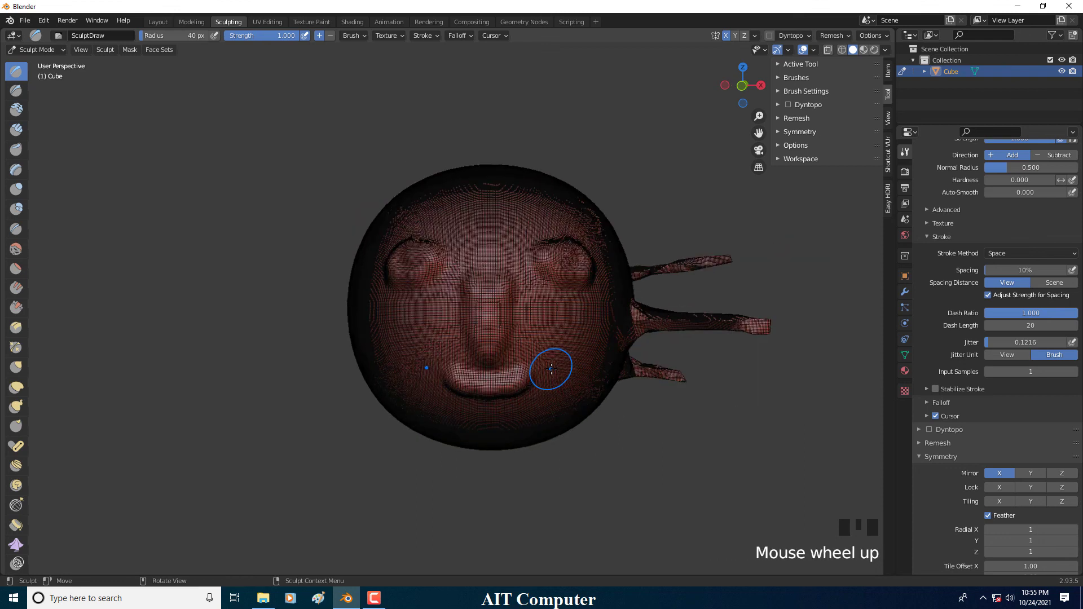
- Turn off X mirroring and undo all the face strokes
left_click(1003, 473)
key("ctrl+z")
key("ctrl+z")
key("ctrl+z")
key("ctrl+z")
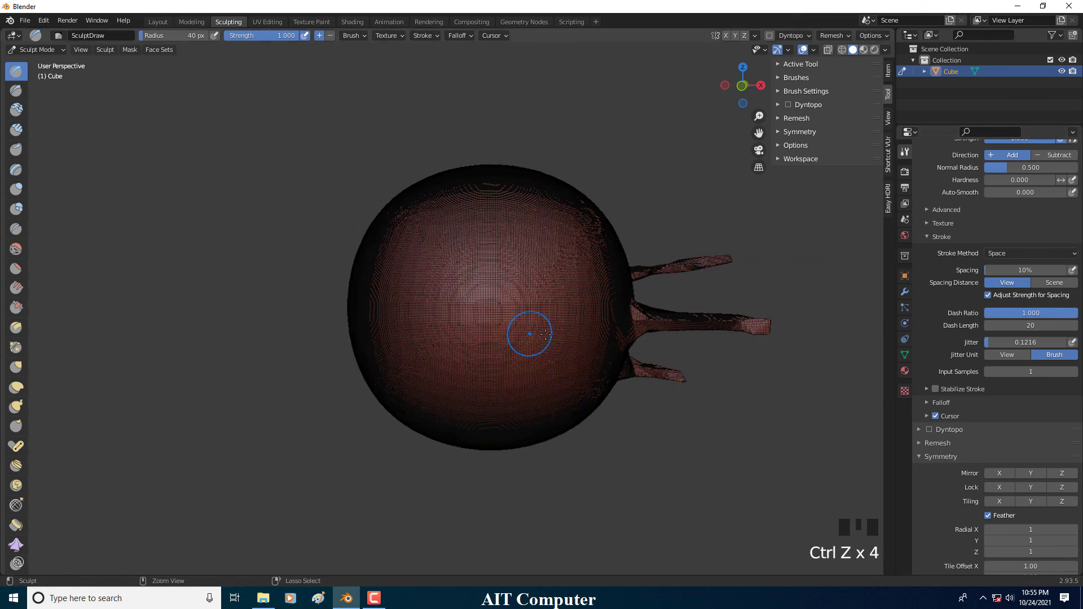
- Set the Radial X symmetry count to 7
scroll(985, 509, "down", 2)
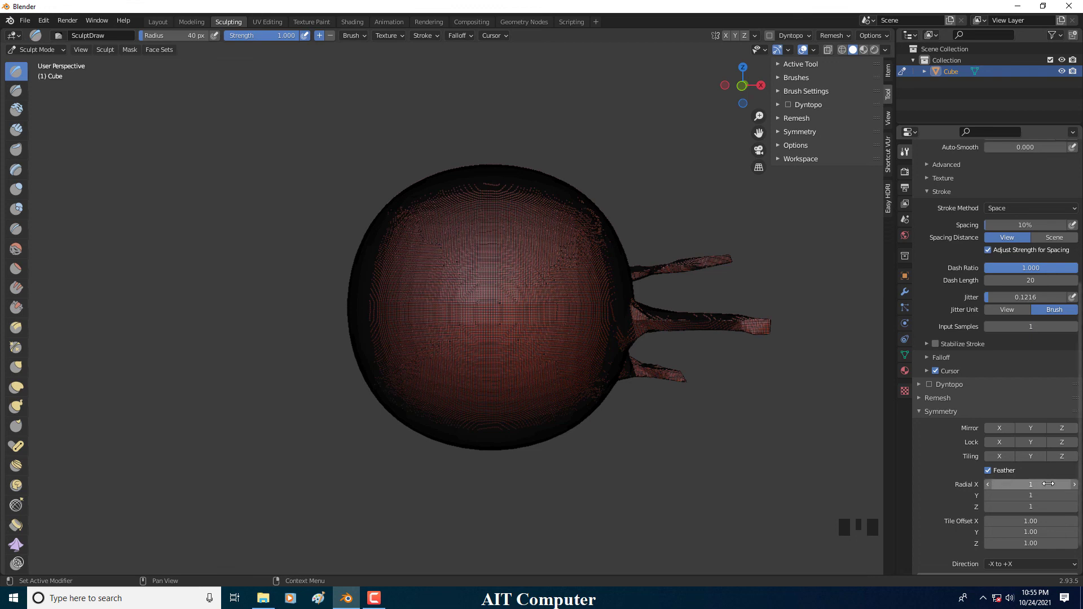
left_click(1074, 483)
left_click(1074, 484)
left_click(1074, 484)
left_click(1074, 484)
left_click(1073, 484)
left_click(1074, 484)
- Reduce the brush radius to 12 px and sculpt curling radial strokes around the sphere's X-axis side
mouse_move(491, 346)
middle_mouse_down()
mouse_move(581, 354)
mouse_move(503, 333)
middle_mouse_up()
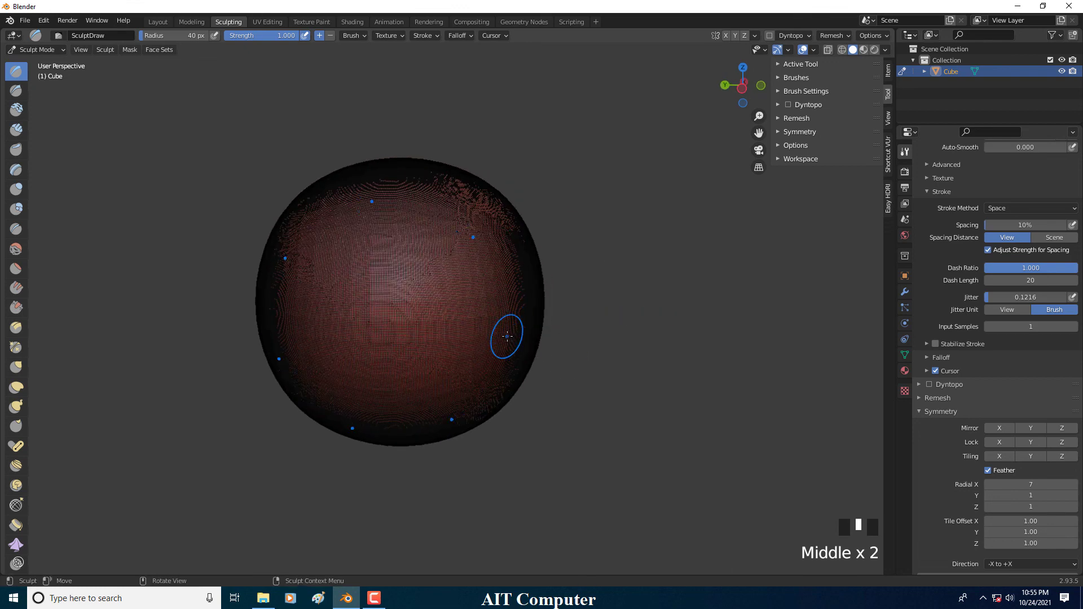
key("f")
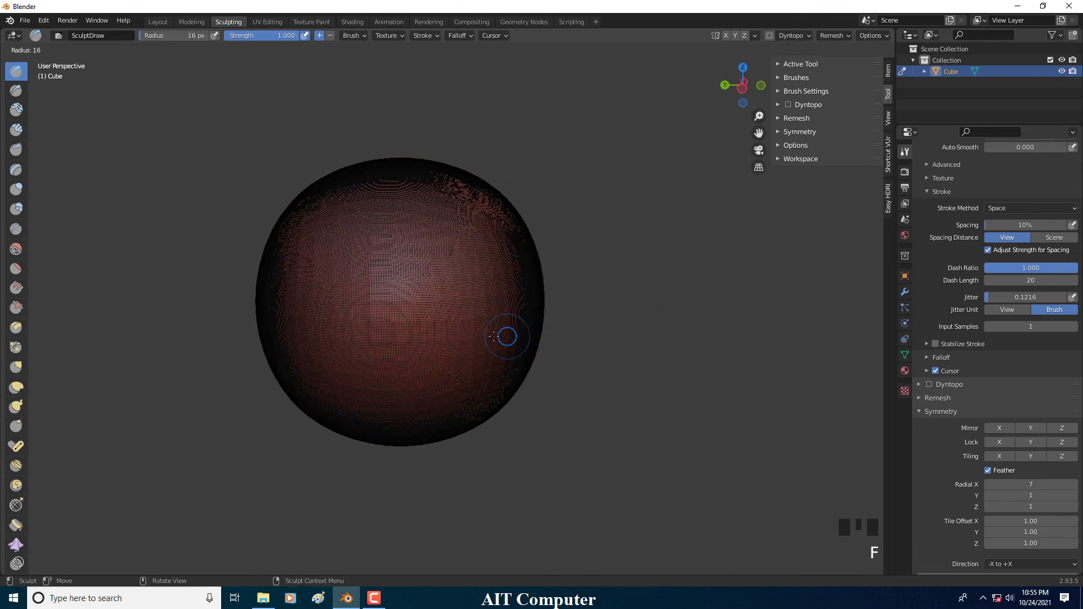
left_click(492, 337)
mouse_move(498, 337)
left_mouse_down()
mouse_move(473, 304)
mouse_move(451, 314)
mouse_move(415, 293)
mouse_move(379, 326)
left_mouse_up()
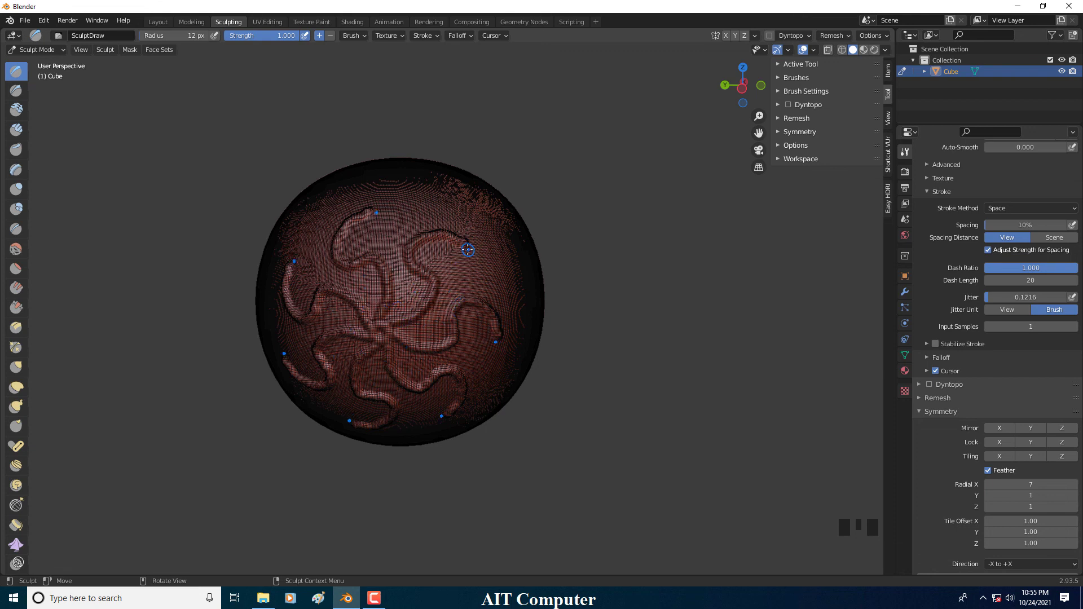
mouse_move(370, 254)
left_mouse_down()
mouse_move(367, 236)
mouse_move(387, 226)
mouse_move(406, 248)
left_mouse_up()
scroll(474, 281, "up", 2)
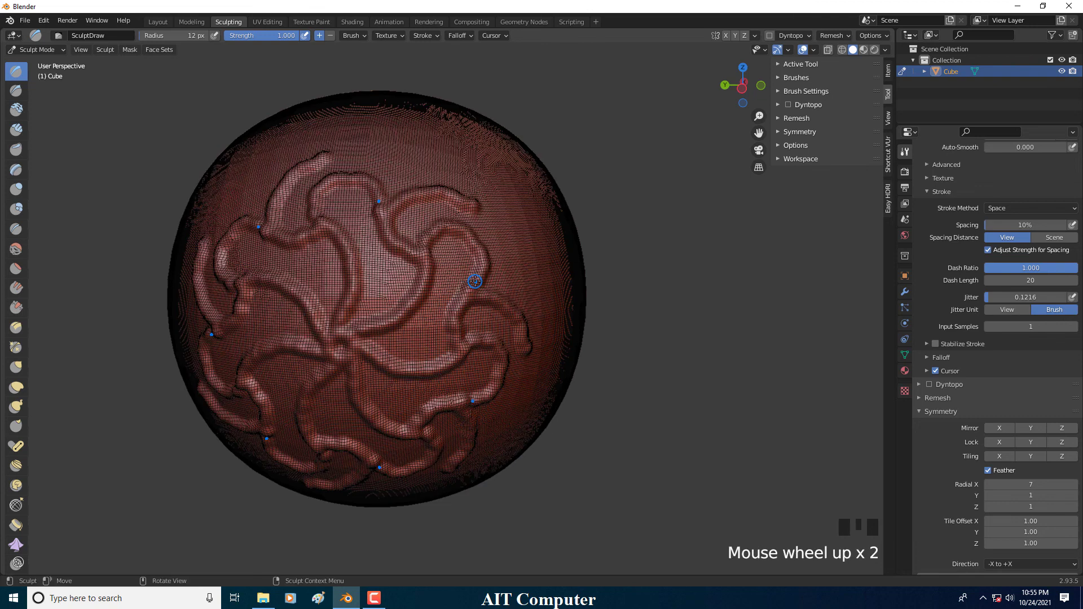
- Raise the Radial X count to 11 and sculpt an outer ring of scalloped strokes around the pattern
left_click(1074, 484)
left_click(1075, 485)
left_click(1074, 485)
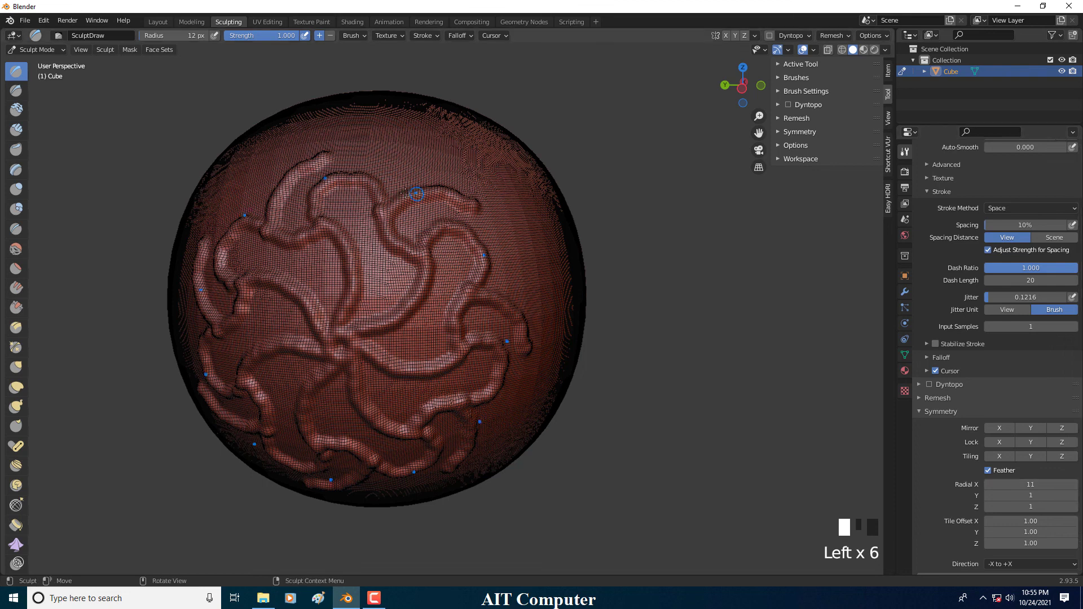
mouse_move(329, 160)
left_mouse_down()
mouse_move(353, 135)
mouse_move(395, 148)
mouse_move(421, 176)
left_mouse_up()
scroll(415, 223, "down", 1)
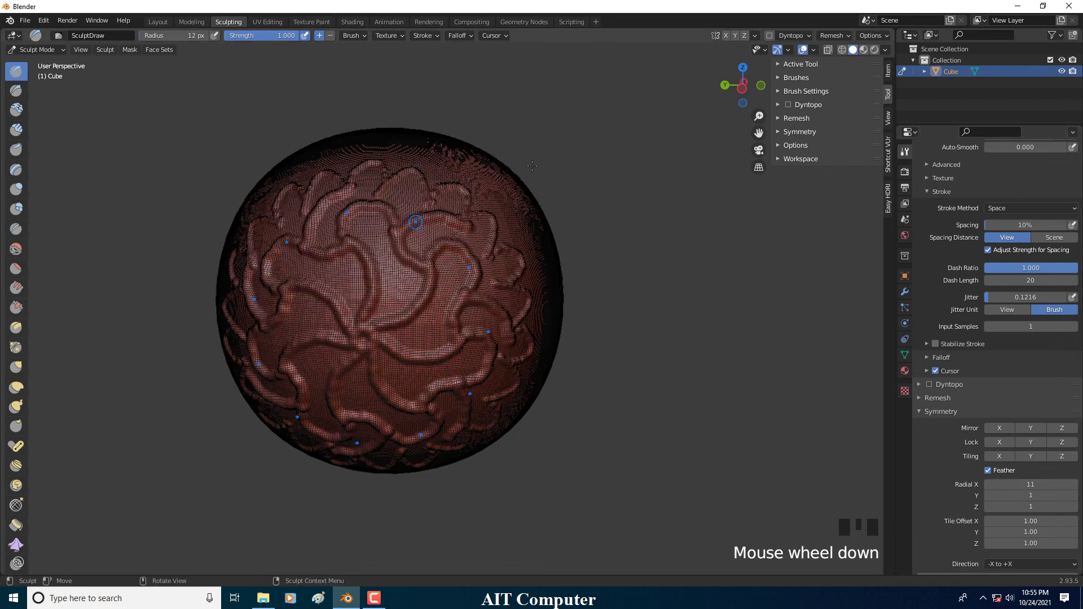
- Hide the wireframe overlay to show the sculpted surface without its grid
left_click(815, 50)
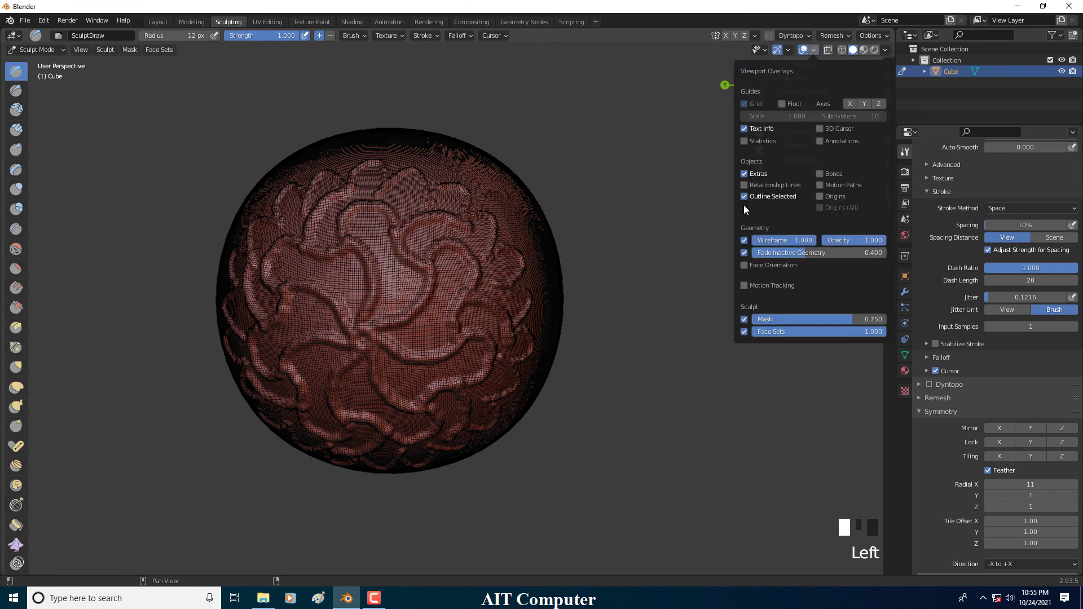
left_click(744, 241)
mouse_move(472, 273)
middle_mouse_down()
mouse_move(483, 259)
mouse_move(469, 265)
middle_mouse_up()
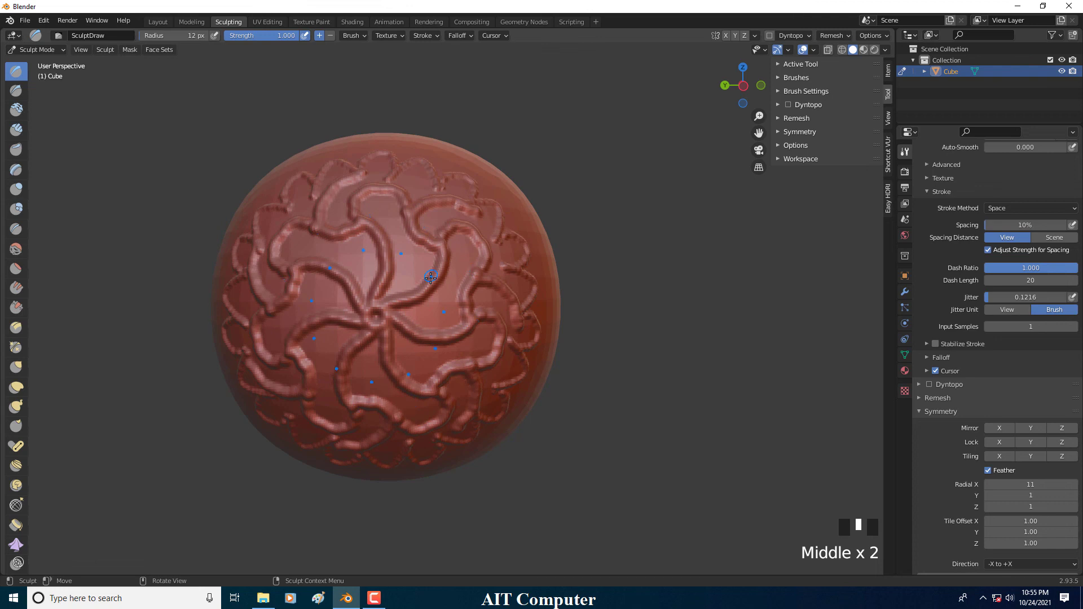
- Cover the patterned side of the sphere with dense, wrinkled radial Draw strokes
mouse_move(431, 282)
left_mouse_down()
mouse_move(451, 226)
mouse_move(485, 294)
mouse_move(512, 295)
mouse_move(486, 338)
mouse_move(440, 265)
mouse_move(496, 350)
mouse_move(469, 304)
left_mouse_up()
scroll(469, 304, "down", 3)
mouse_move(467, 303)
middle_mouse_down()
mouse_move(478, 303)
mouse_move(431, 302)
middle_mouse_up()
scroll(478, 303, "up", 2)
scroll(442, 299, "up", 3)
scroll(431, 302, "down", 2)
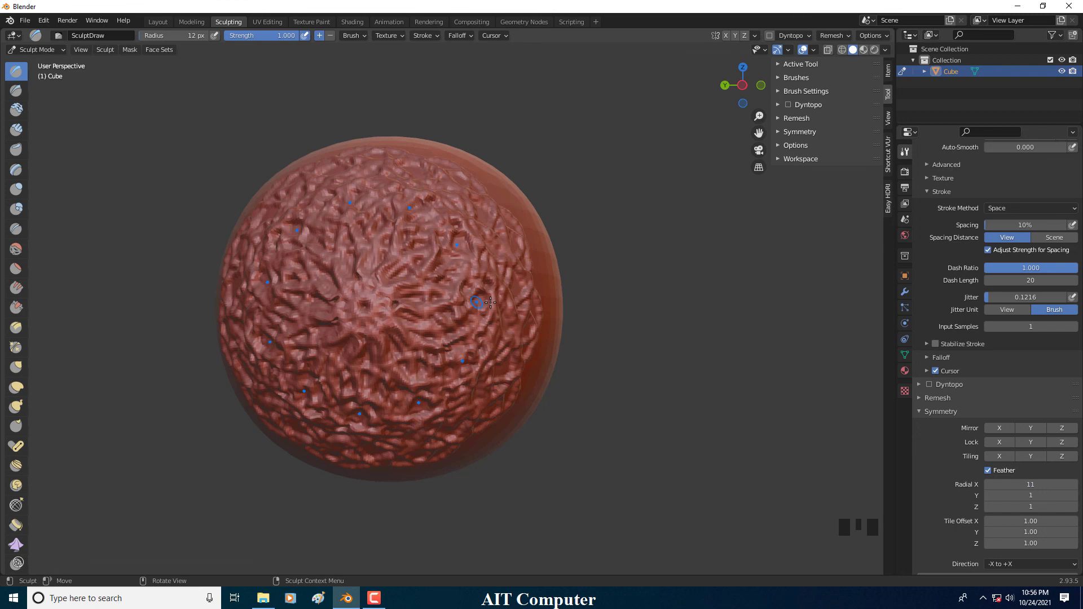
- Enlarge the brush radius to 68 px and smooth away the wrinkled pattern across the sphere
key("f")
left_click(530, 302)
mouse_move(511, 273)
left_mouse_down("shift")
mouse_move(501, 337)
mouse_move(533, 288)
mouse_move(499, 239)
mouse_move(471, 332)
left_mouse_up("shift")
mouse_move(460, 333)
left_mouse_down("shift")
mouse_move(445, 265)
mouse_move(425, 338)
left_mouse_up("shift")
left_click_drag(415, 333, 420, 276, "shift")
mouse_move(434, 316)
left_mouse_down("shift")
mouse_move(449, 289)
mouse_move(431, 333)
left_mouse_up("shift")
mouse_move(420, 327)
left_mouse_down("shift")
mouse_move(417, 288)
mouse_move(389, 316)
left_mouse_up("shift")
mouse_move(376, 315)
left_mouse_down("shift")
mouse_move(373, 288)
mouse_move(364, 308)
left_mouse_up("shift")
mouse_move(361, 299)
left_mouse_down("shift")
mouse_move(356, 237)
mouse_move(454, 379)
left_mouse_up("shift")
left_click_drag(446, 386, 374, 410, "shift")
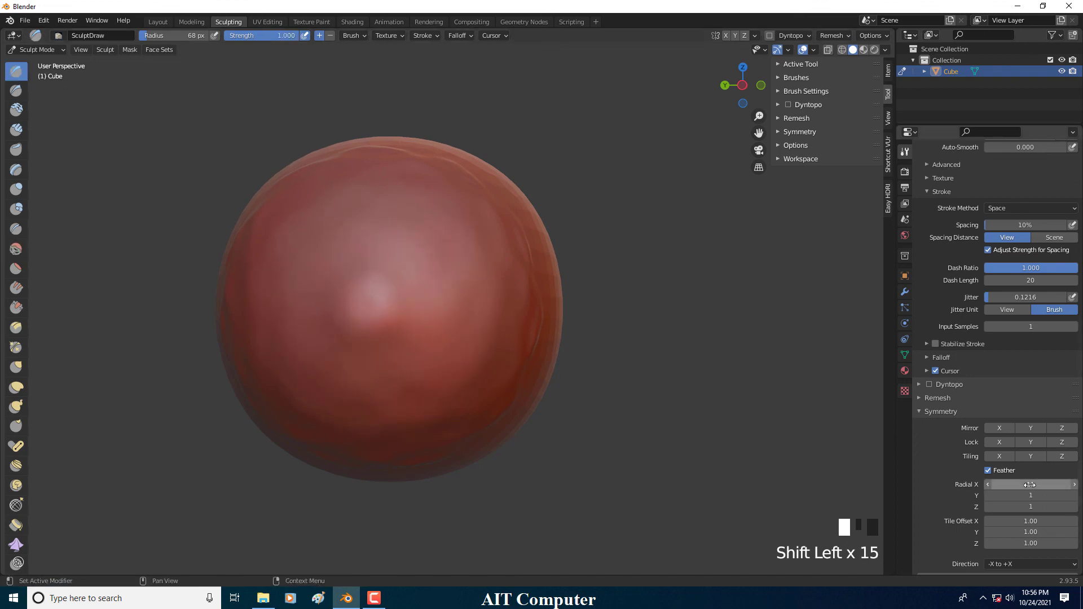
- Set the Radial X count to 6 and the brush radius to 23 px, then sculpt a six-petal flower
left_click_drag(1029, 484, 1055, 485)
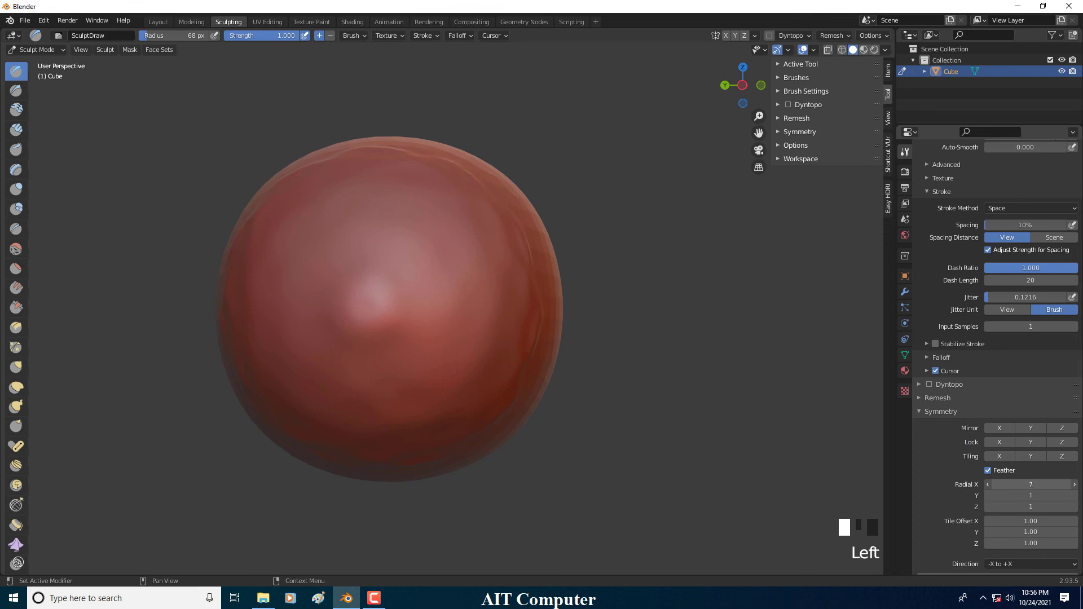
key("f")
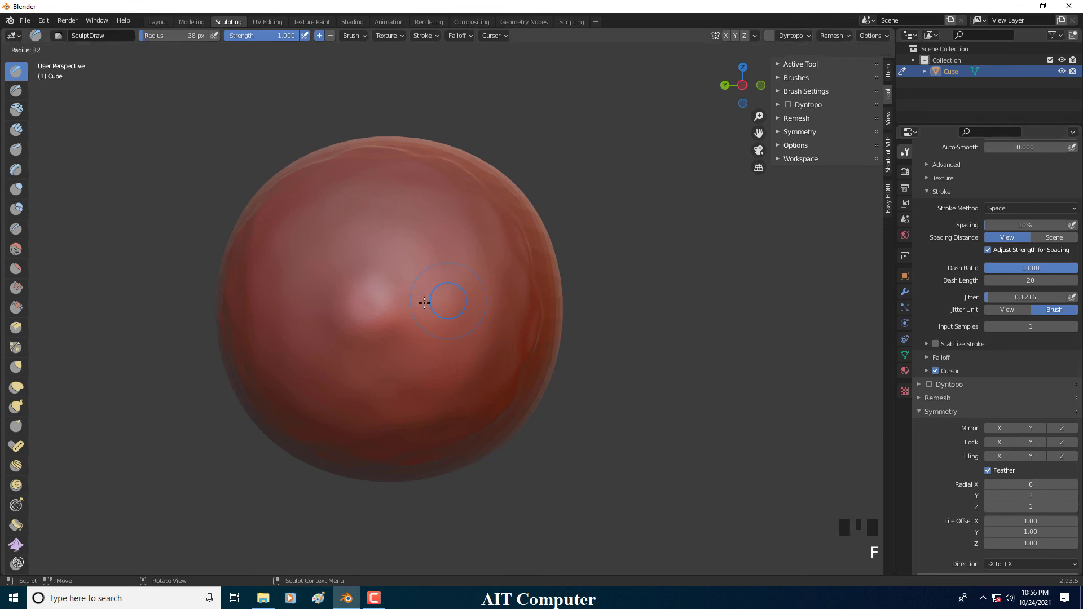
left_click(388, 303)
mouse_move(390, 306)
left_mouse_down()
mouse_move(378, 297)
mouse_move(396, 282)
mouse_move(429, 276)
mouse_move(456, 323)
mouse_move(431, 352)
left_mouse_up()
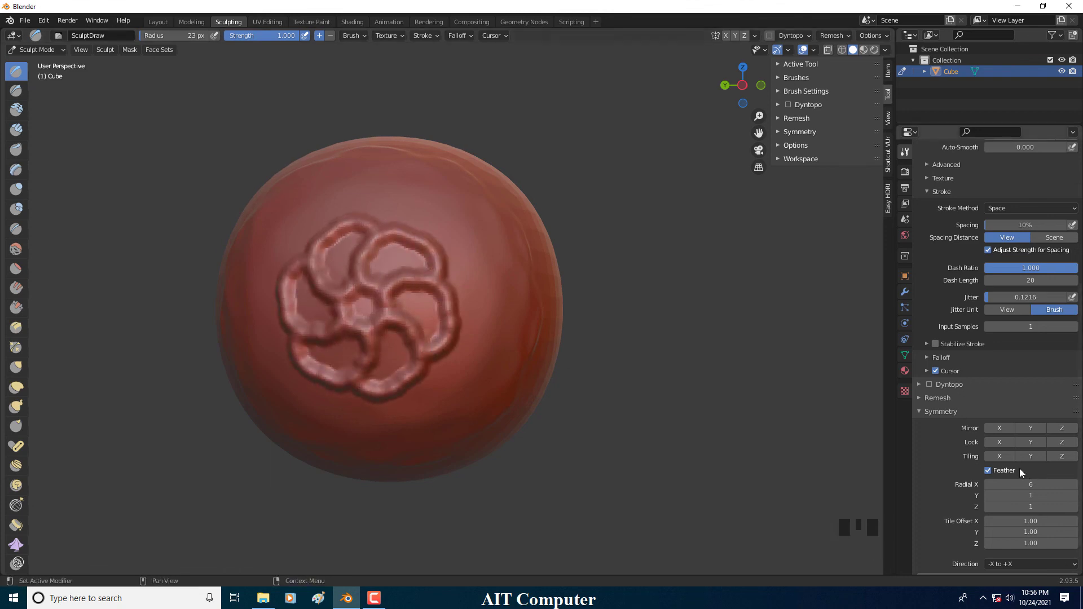
- Set the Radial X count to 10 and sculpt an outer ring of ten petals around the flower
left_click(1069, 481)
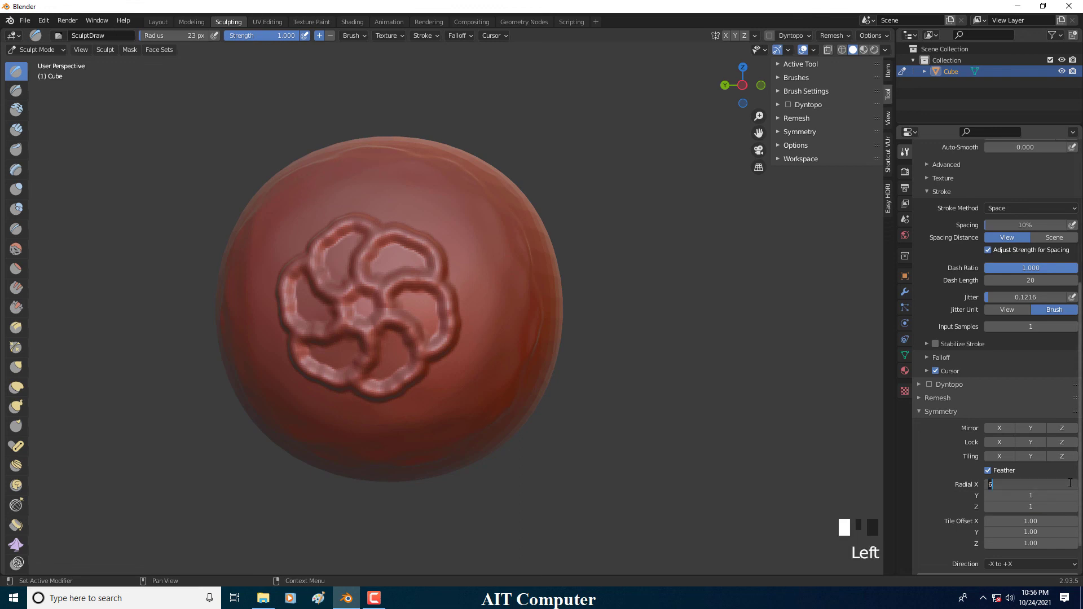
left_click(1074, 484)
left_click(1074, 483)
left_click(1074, 484)
left_click(1074, 484)
left_click(1074, 484)
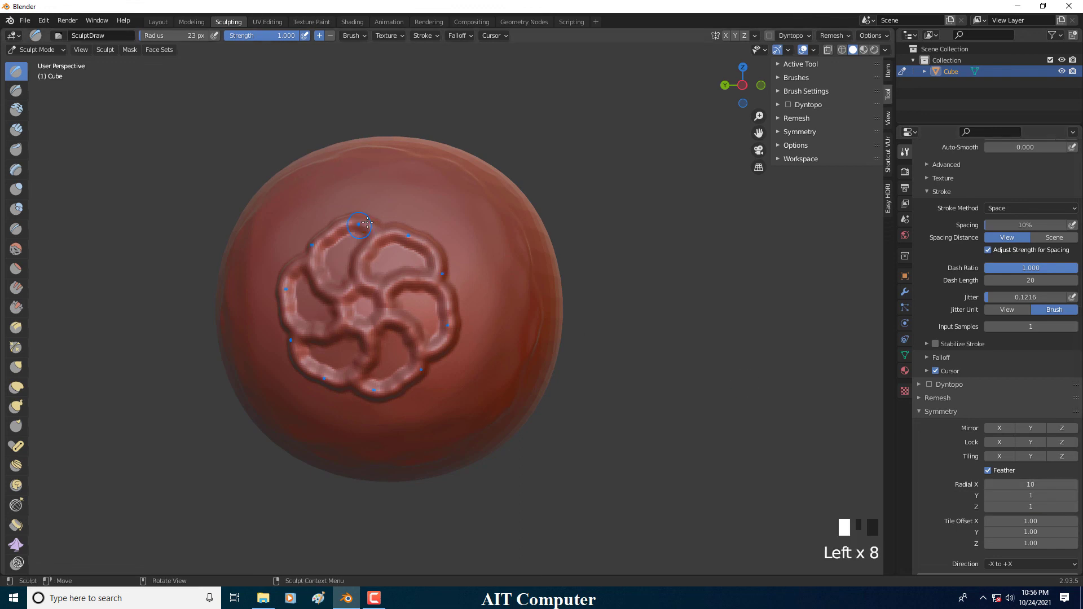
mouse_move(347, 222)
left_mouse_down()
mouse_move(339, 204)
mouse_move(351, 187)
mouse_move(379, 185)
mouse_move(404, 225)
left_mouse_up()
middle_click_drag(412, 242, 473, 319)
middle_click_drag(474, 319, 486, 325)
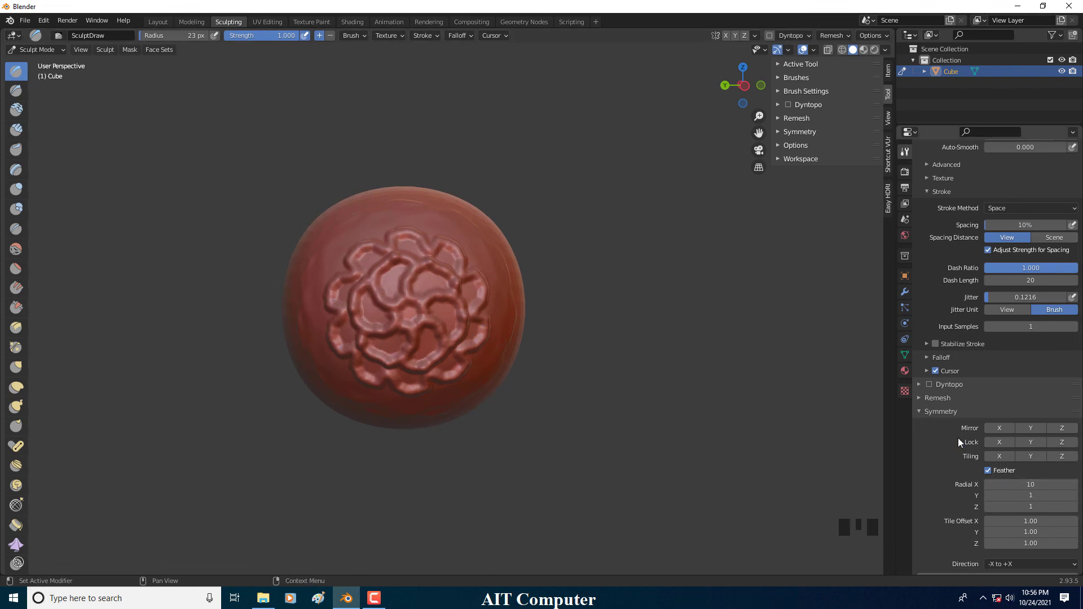
- Reset the Radial X count to 1 and collapse the Symmetry settings
left_click(1011, 487)
key("Return")
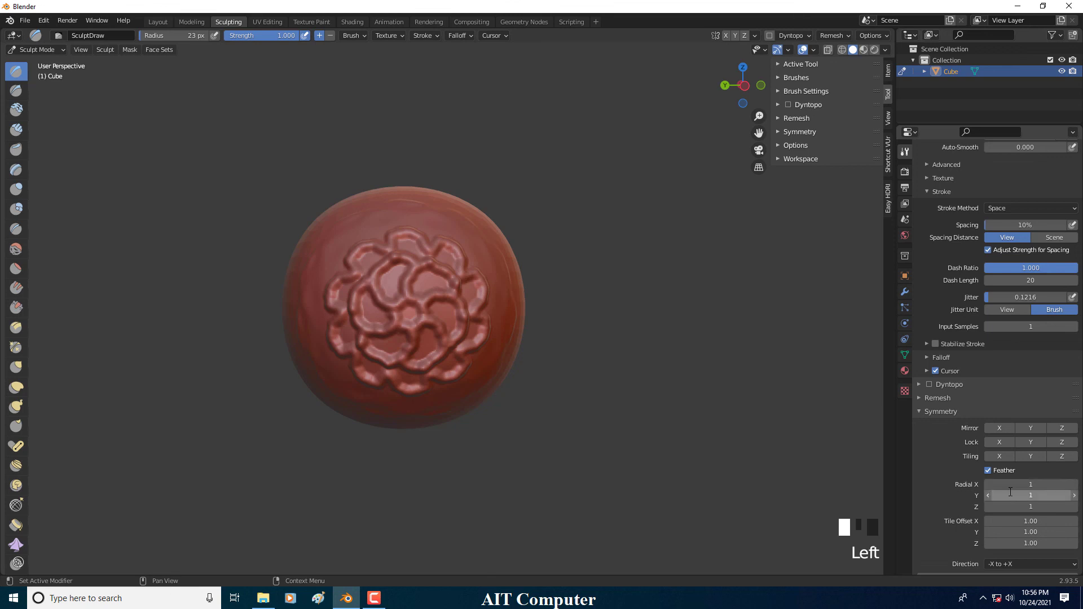
left_click(916, 412)
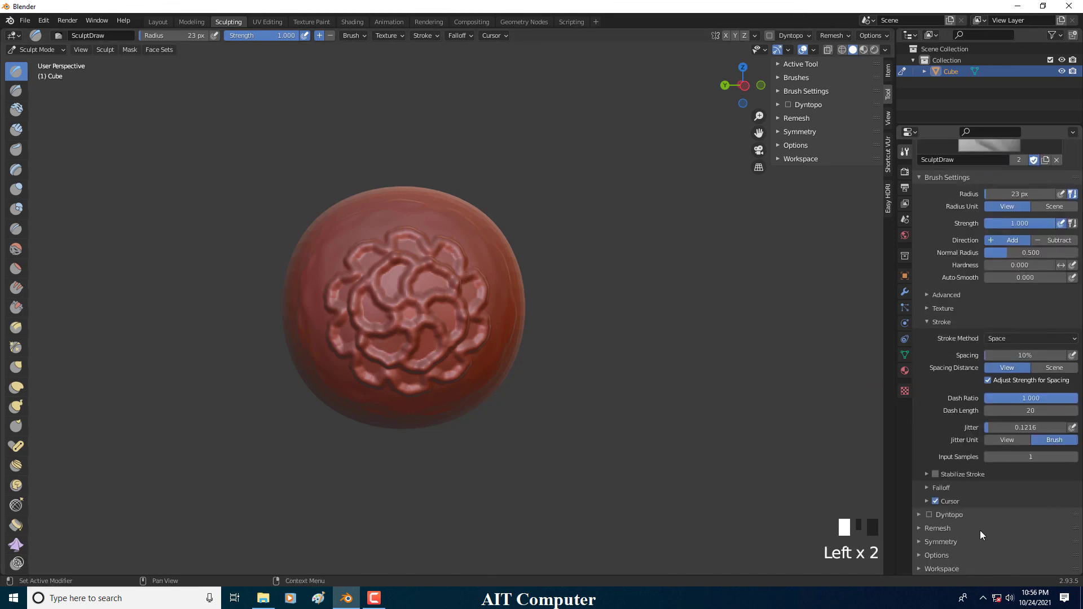
- Review the sculpting Options, including display, auto-masking and gravity, and the Workspace settings with their add-on filter, collapsing each section
scroll(979, 530, "down", 4)
left_click(930, 555)
scroll(950, 546, "down", 5)
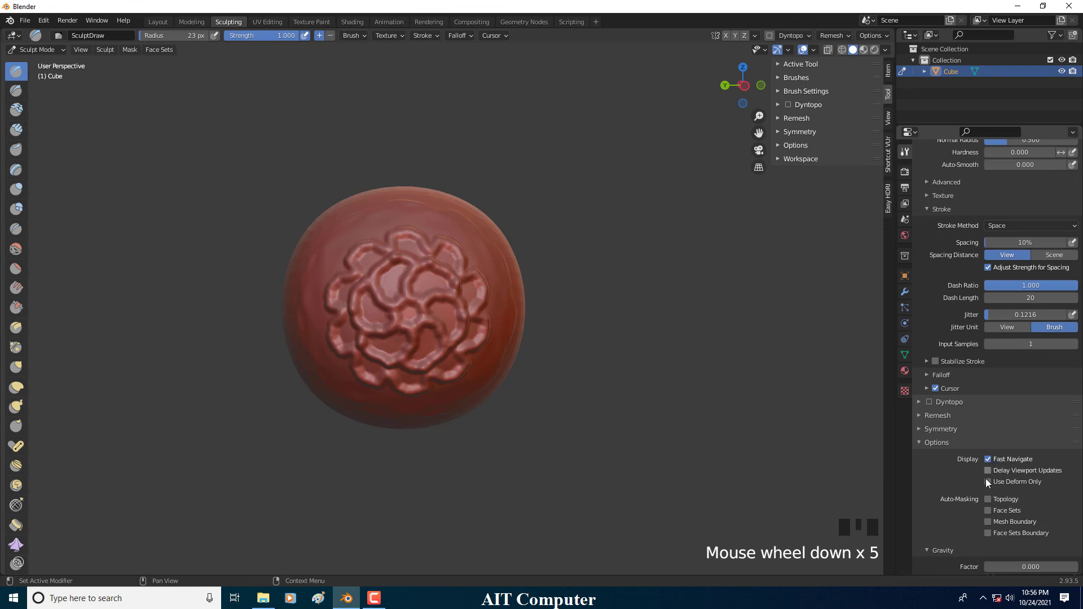
left_click(941, 446)
scroll(952, 488, "down", 3)
left_click(931, 568)
scroll(949, 552, "down", 5)
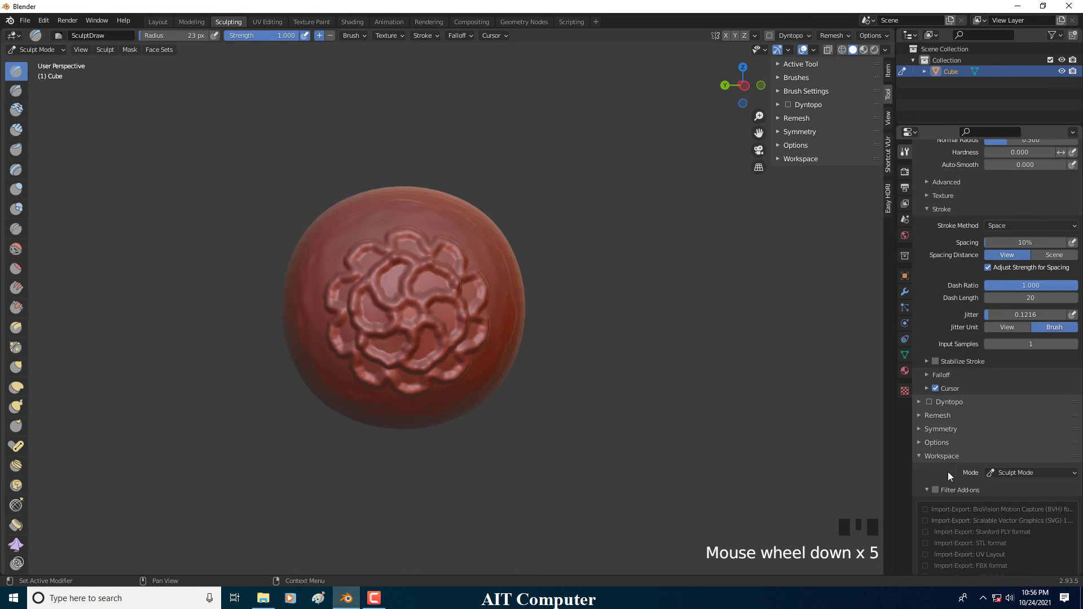
left_click(937, 457)
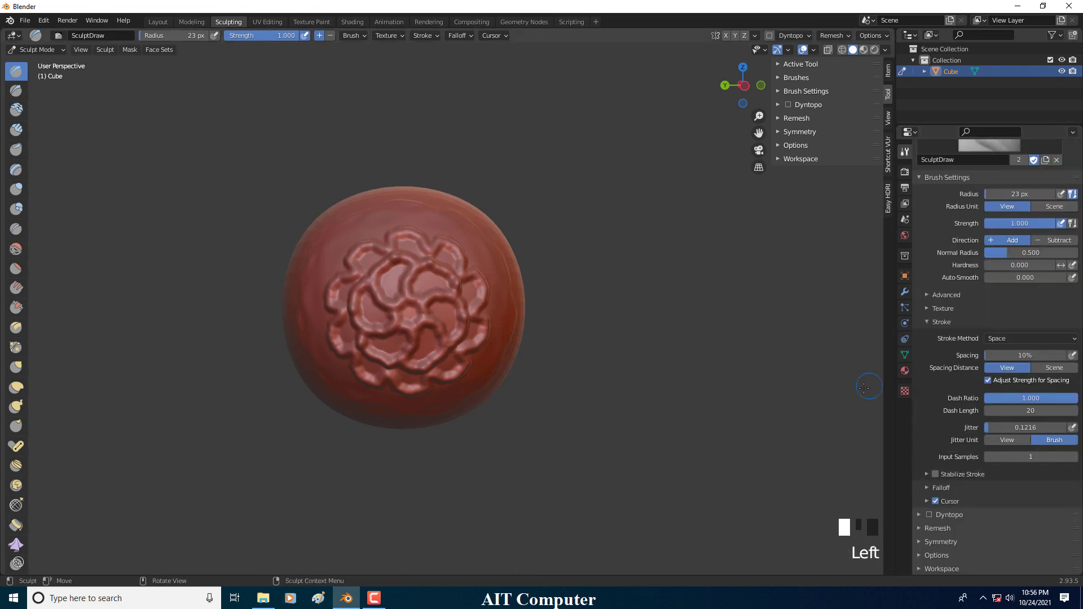
scroll(380, 286, "up", 4)
middle_click_drag(377, 291, 375, 289)
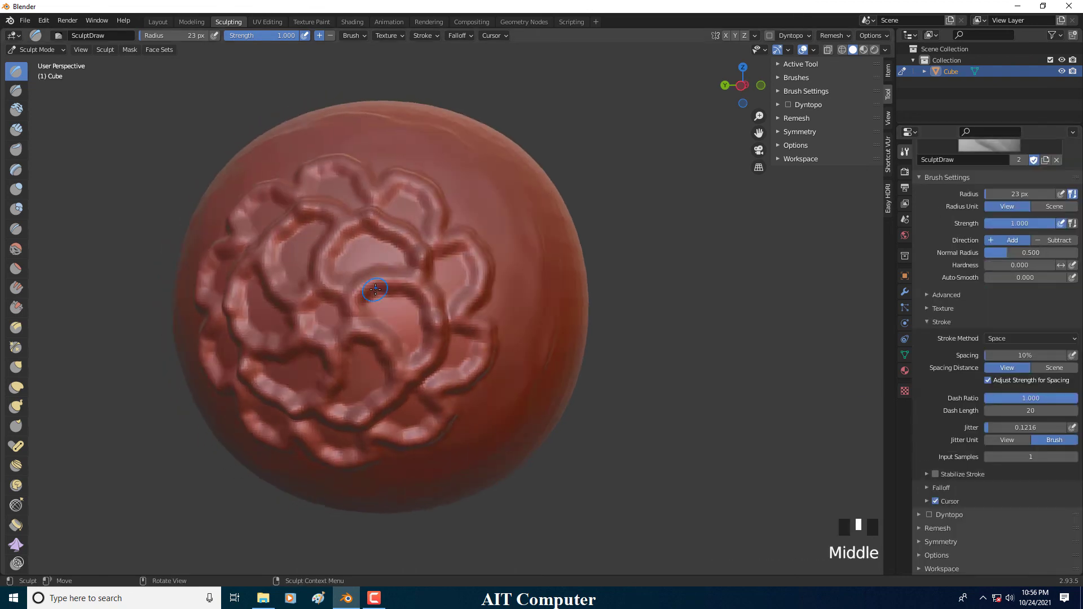
scroll(375, 289, "down", 1)
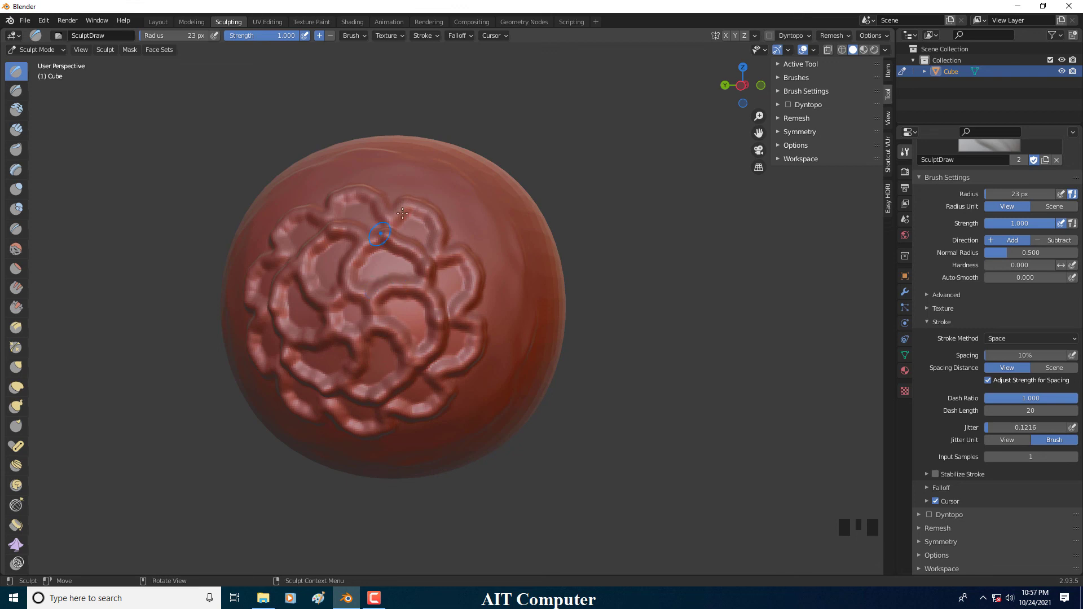
left_click(833, 35)
double_click(845, 36)
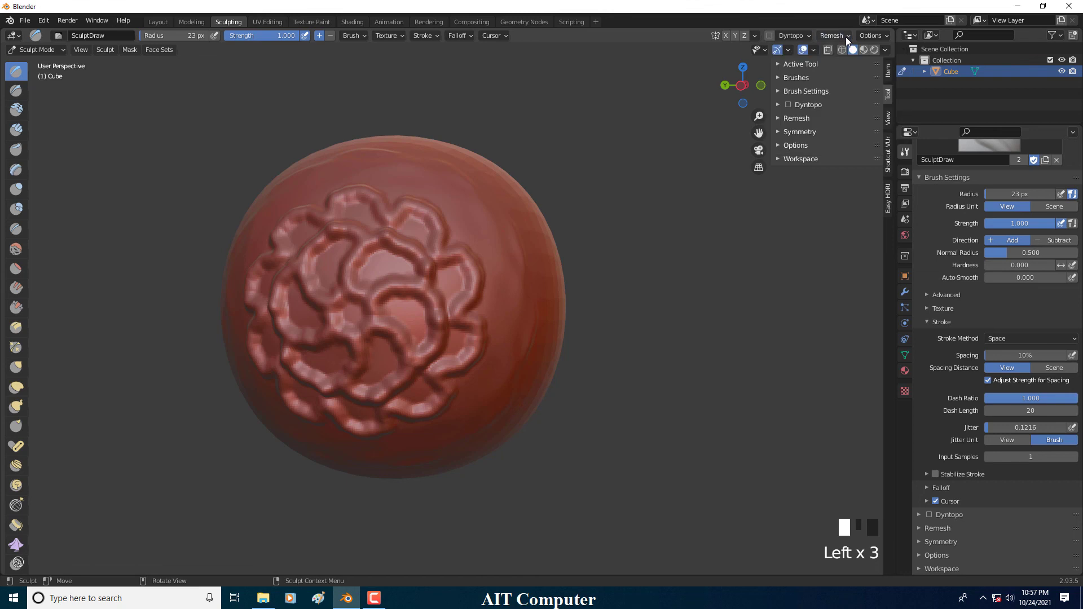
left_click(845, 36)
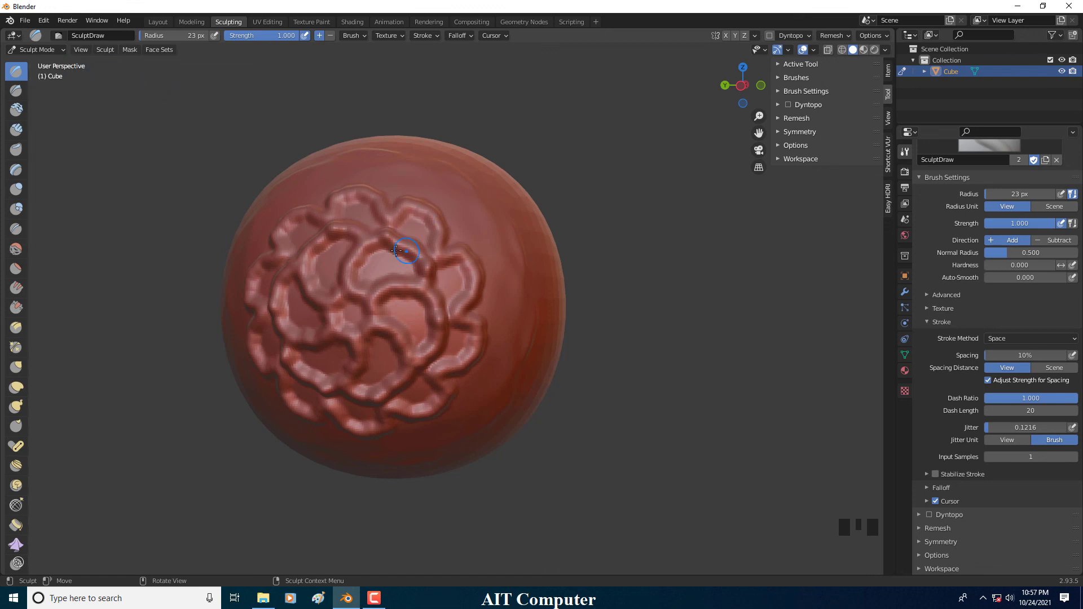
scroll(457, 256, "up", 2)
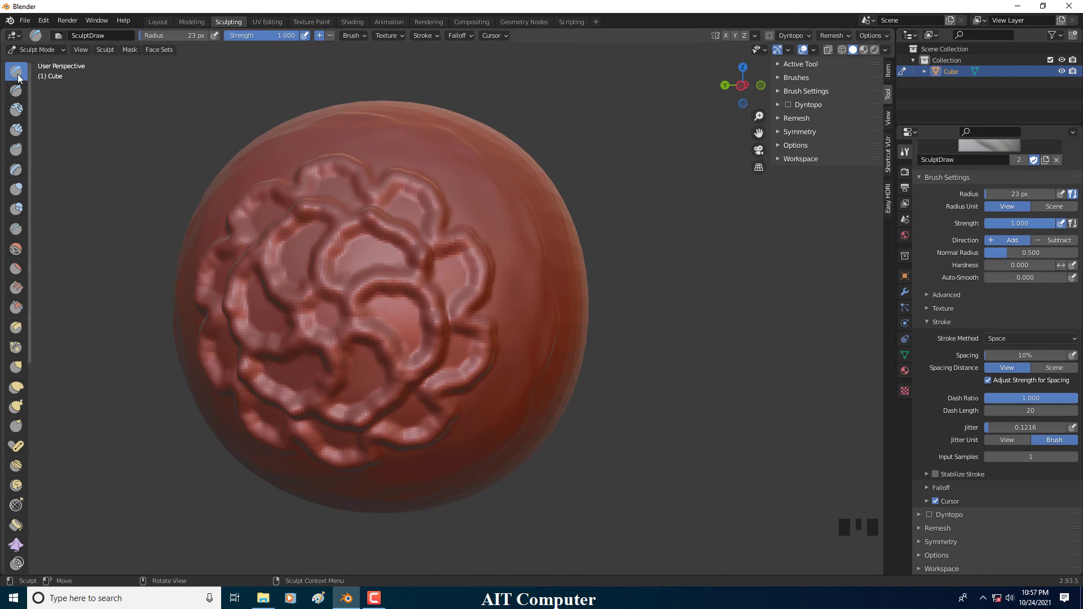
mouse_move(30, 147)
left_mouse_down()
mouse_move(31, 337)
mouse_move(49, 153)
mouse_move(19, 64)
left_mouse_up()
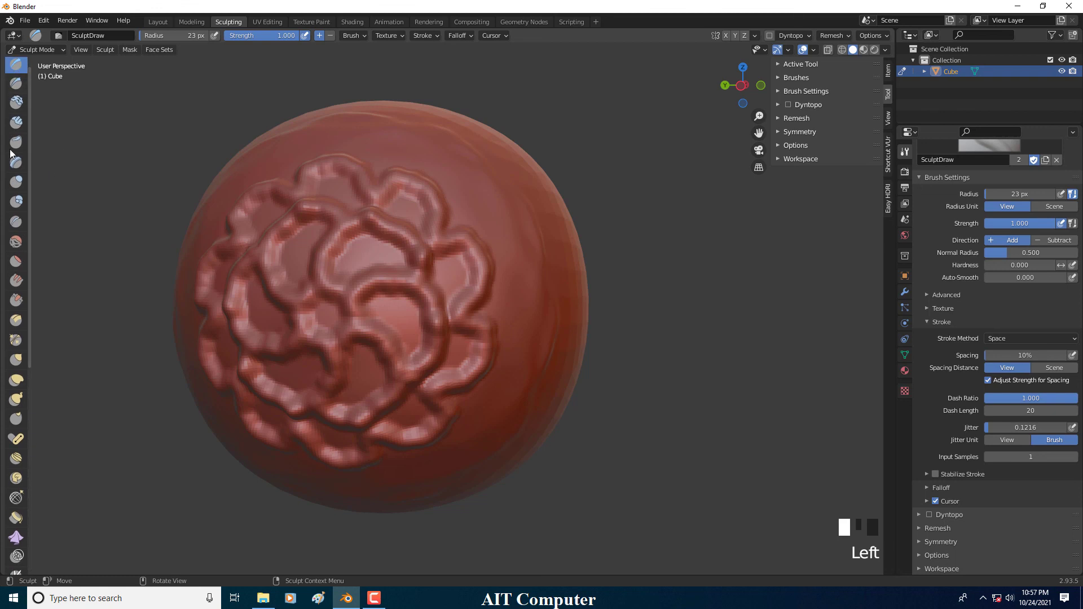